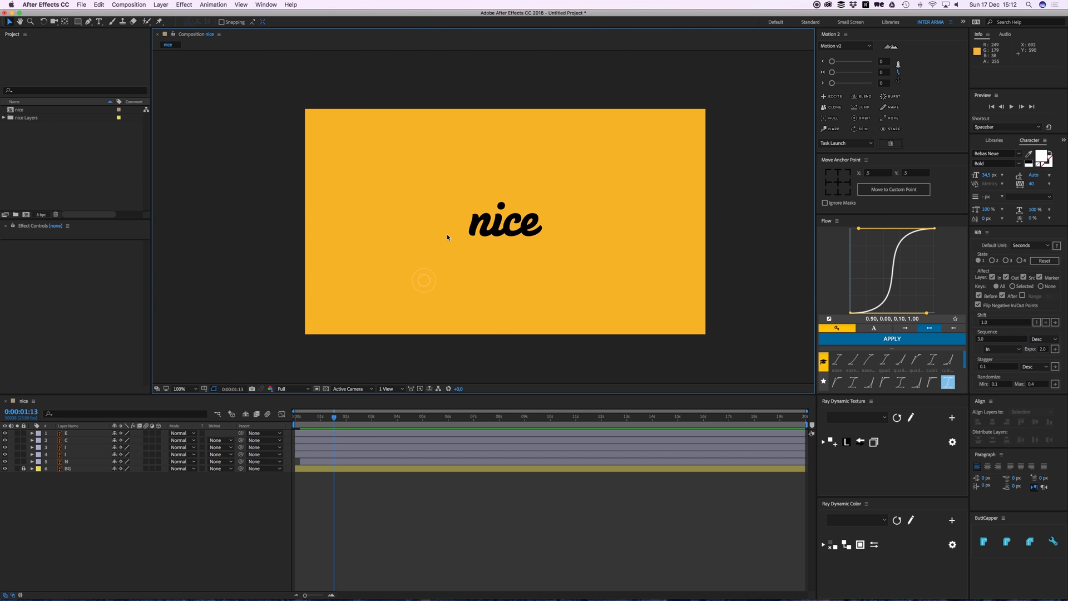
Inspect the nice lettering in the composition by selecting its separate letter layers, including the i dot and the e
left_click_drag(436, 254, 406, 255)
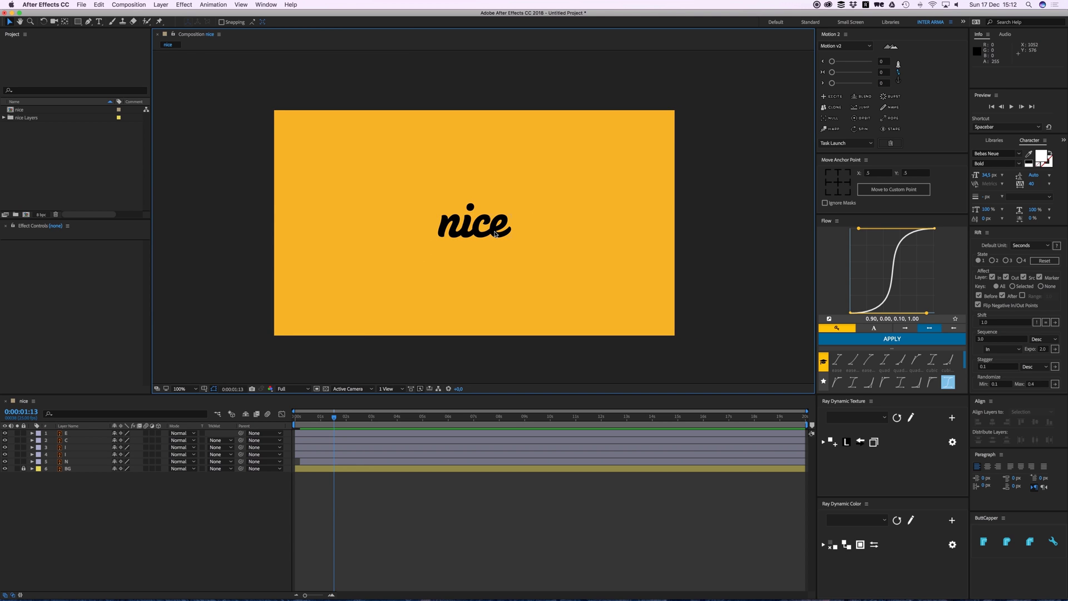
scroll(495, 234, "up", 1)
left_click(477, 209)
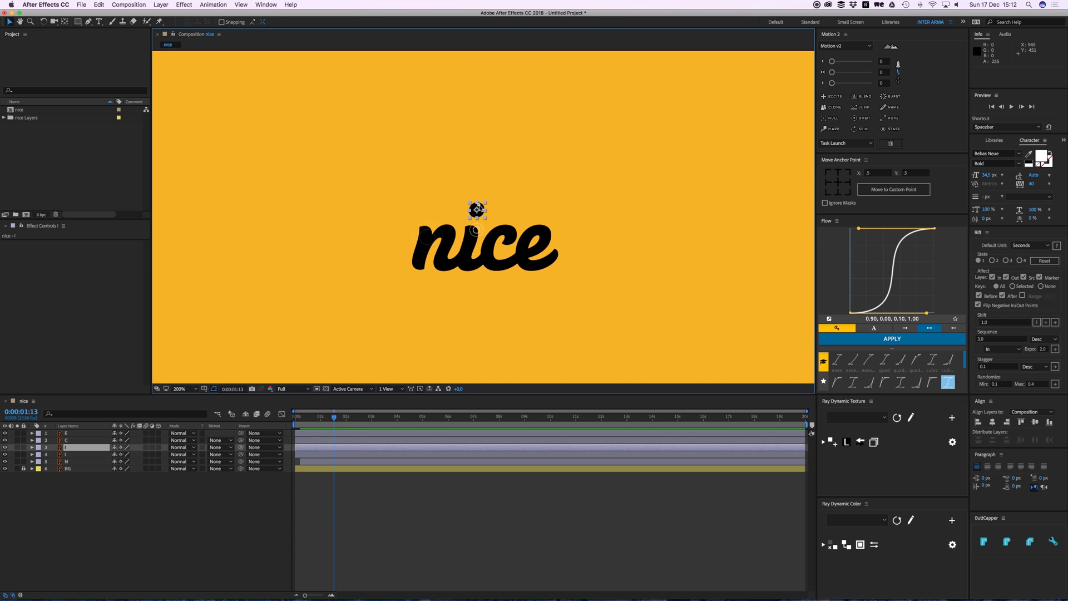
left_click(501, 228)
left_click(540, 237)
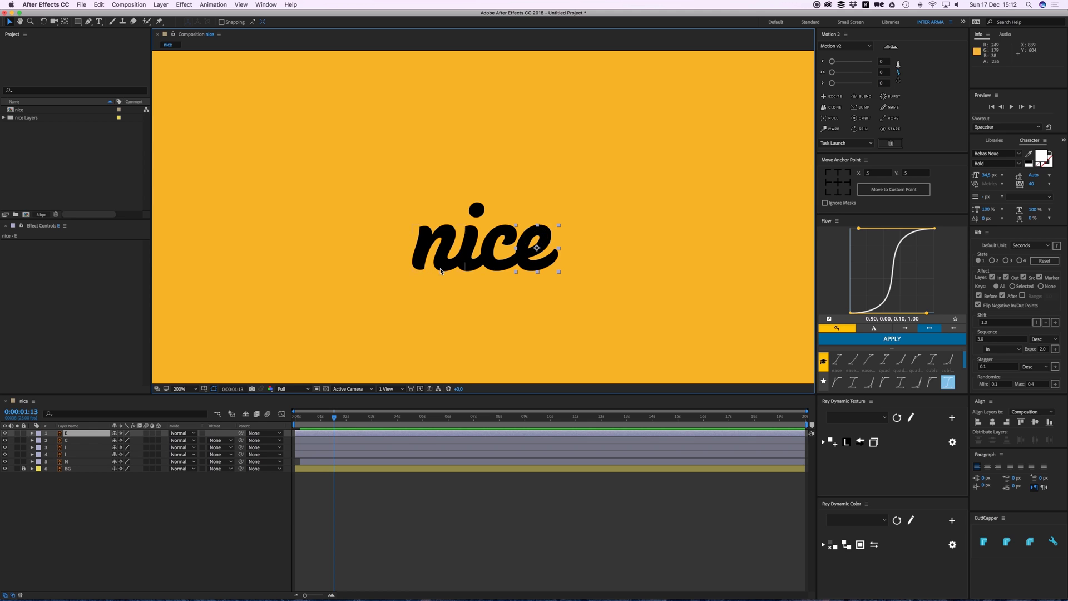
mouse_move(379, 300)
left_mouse_down()
mouse_move(398, 295)
mouse_move(395, 311)
mouse_move(387, 305)
left_mouse_up()
left_click(422, 515)
Switch to Illustrator and replace the text above the artboard with "nice"
key("super+Tab")
scroll(475, 152, "up", 10)
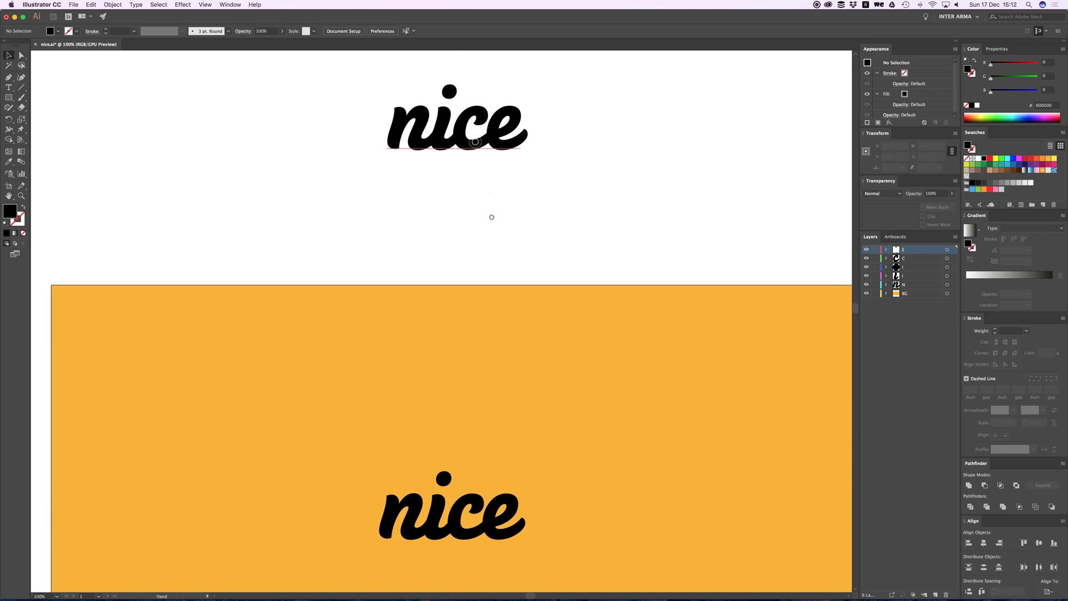
double_click(500, 310)
double_click(501, 310)
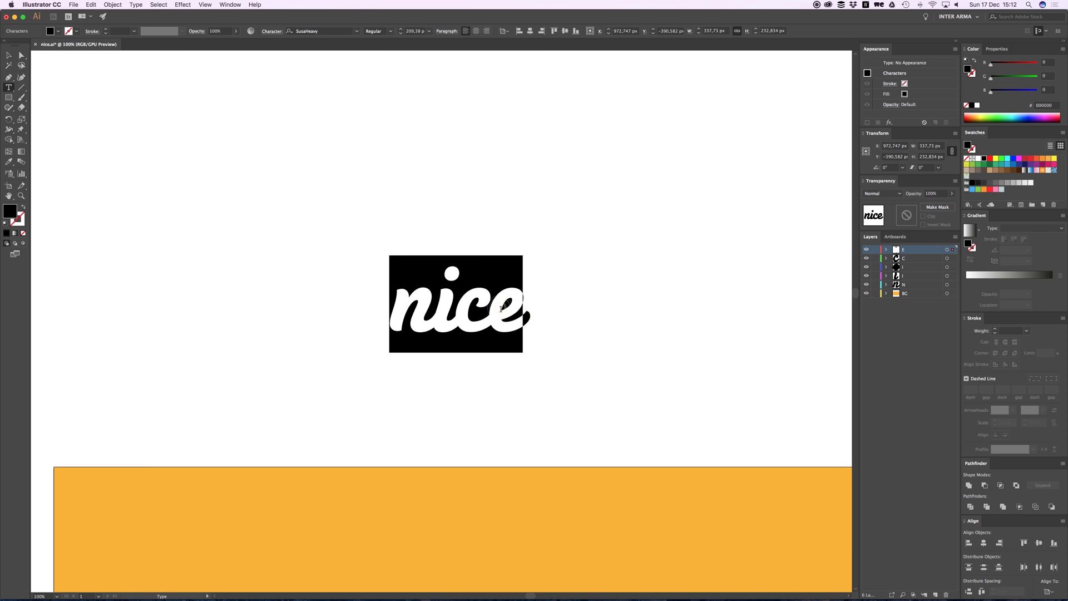
type("nice")
left_click(8, 56)
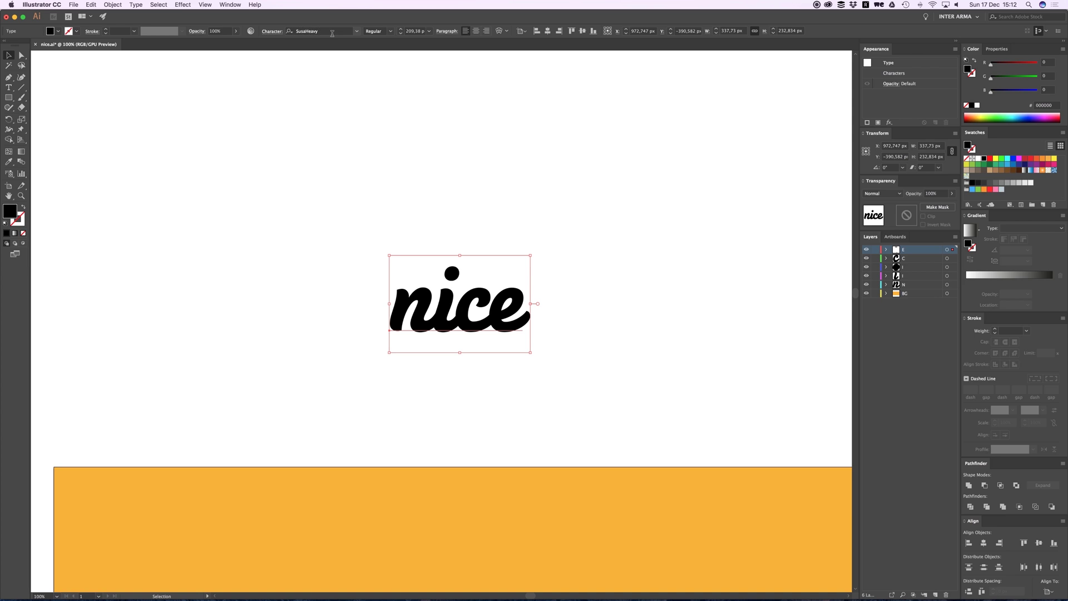
Convert the nice text above the artboard to outlines and ungroup its letters
left_click(536, 337)
left_click(462, 312)
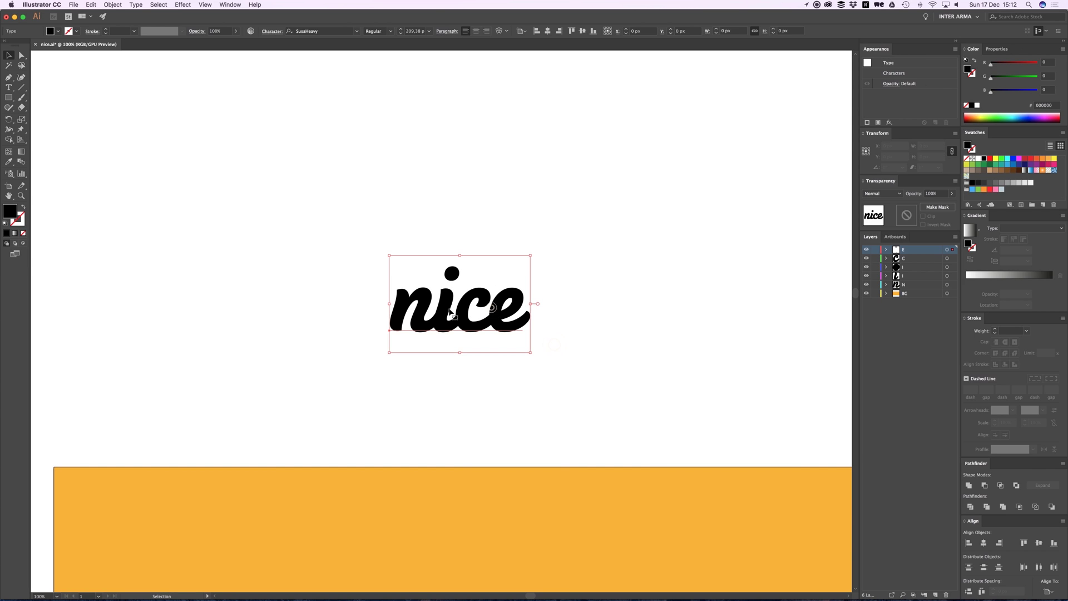
right_click(452, 309)
left_click(441, 297)
right_click(440, 300)
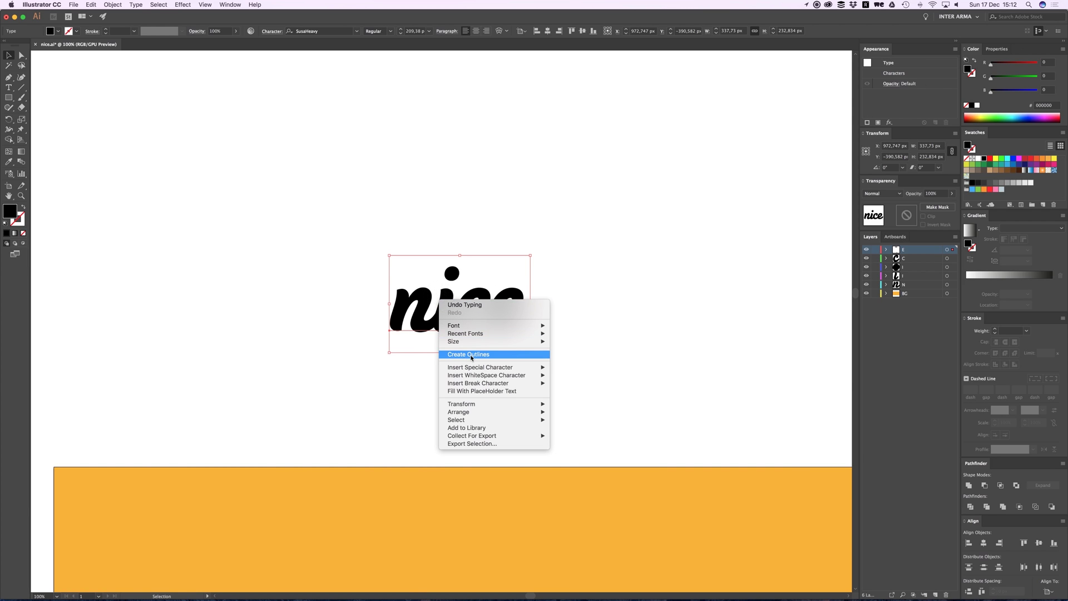
left_click(471, 355)
left_click(442, 364)
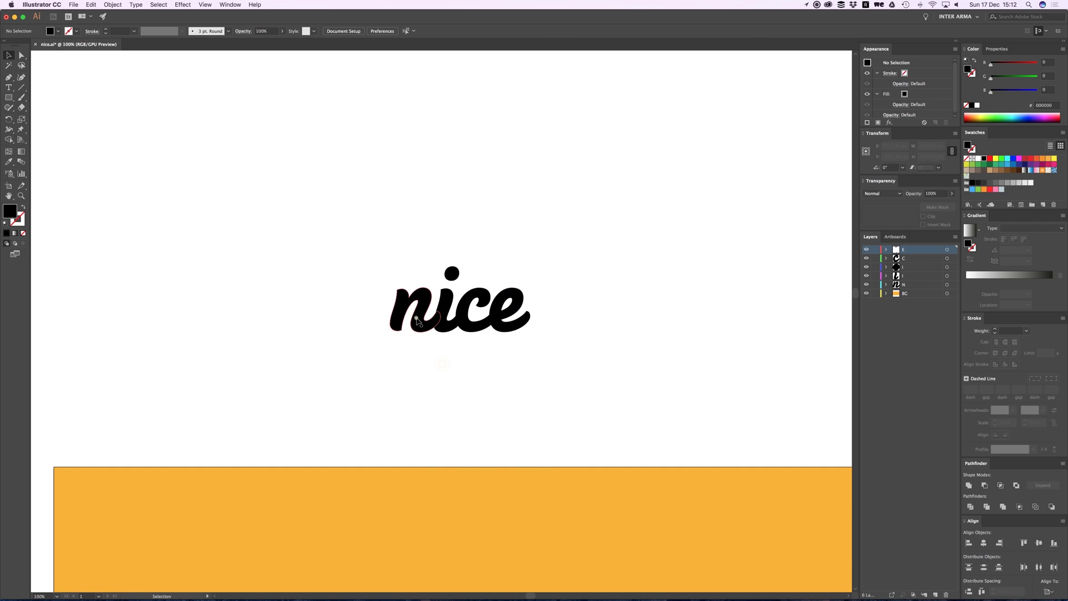
right_click(423, 306)
left_click(458, 374)
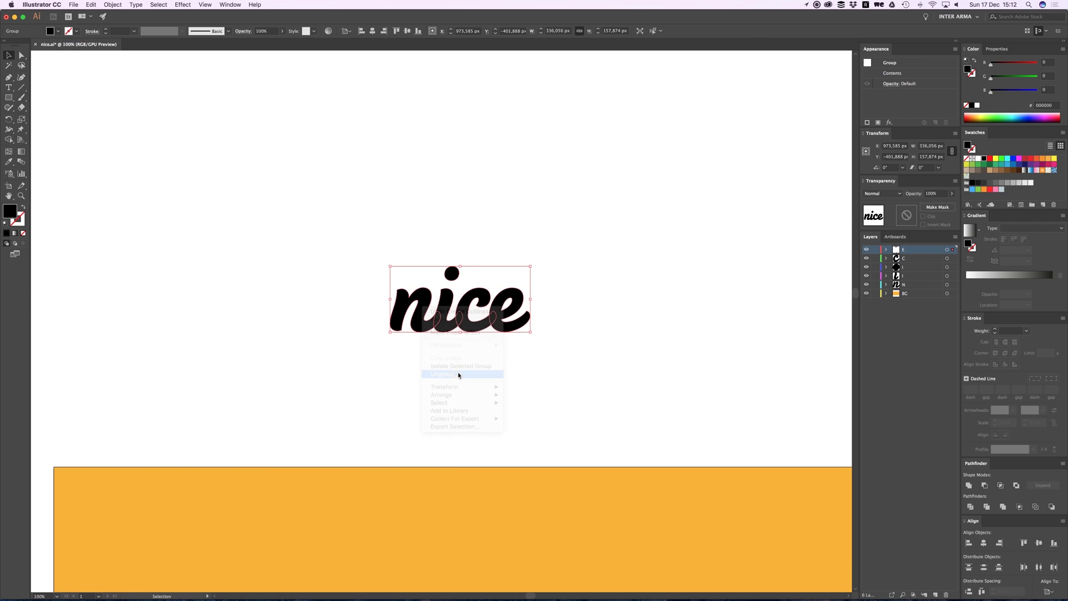
left_click(421, 359)
Try moving the outlined n, e and c apart horizontally, and undo the moves
left_click_drag(420, 313, 391, 313)
left_click(509, 312)
key("shift+Right")
key("shift+Right")
key("shift+Right")
key("shift+Right")
key("shift+Right")
key("shift+Right")
key("shift+Right")
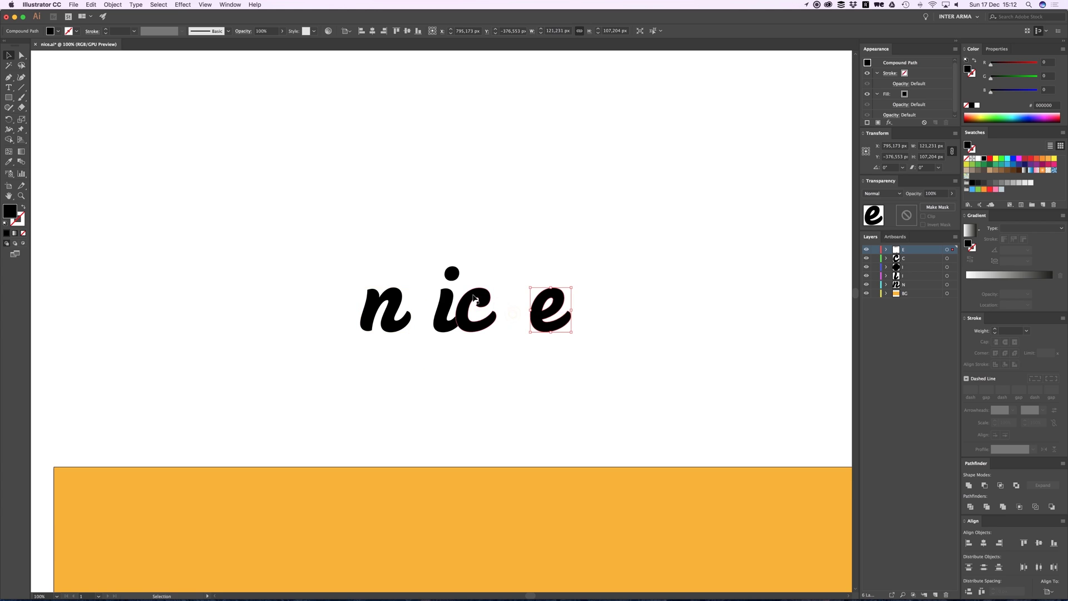
left_click(476, 312)
key("shift+Right")
key("shift+Right")
key("shift+Right")
key("shift+Right")
key("super+z")
key("super+z")
key("super+z")
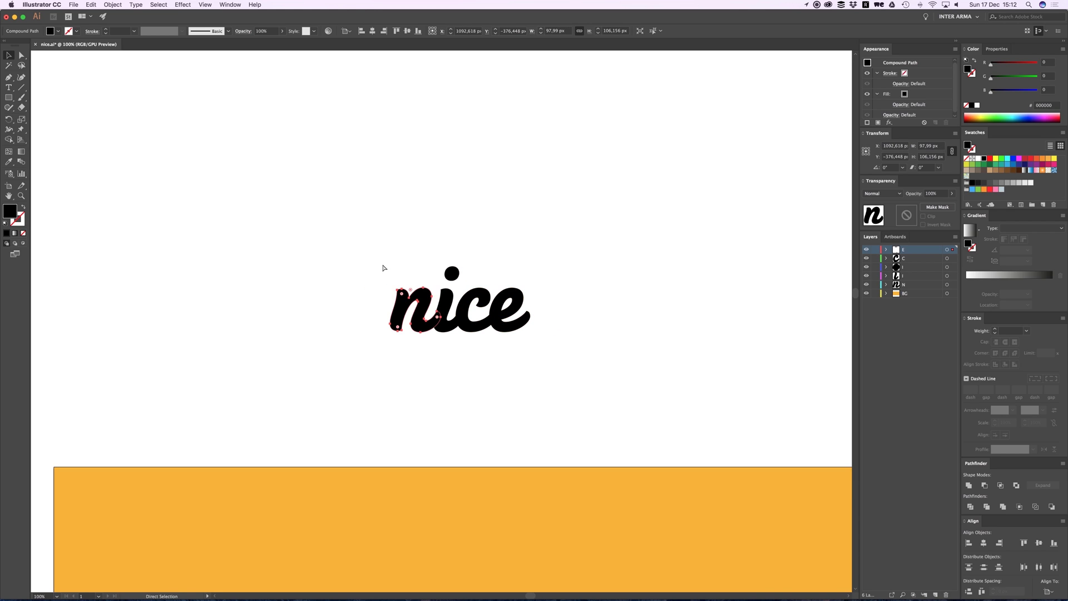
Delete the outlined nice word above the artboard
left_click(386, 250)
left_click_drag(556, 374, 370, 252)
key("BackSpace")
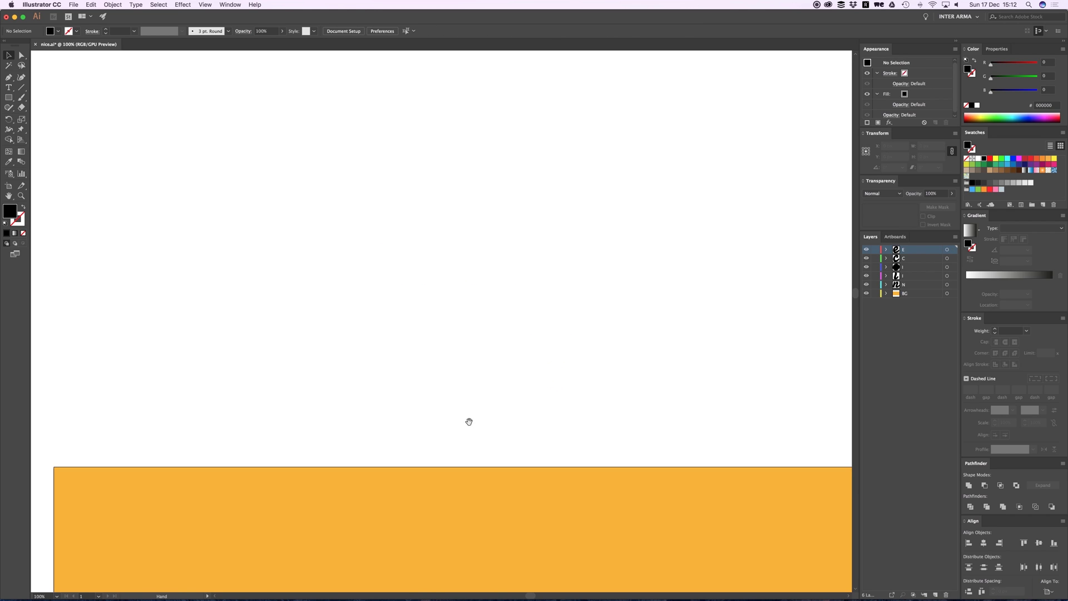
Review the artboard lettering and its separate letter layers, including N, I and E
left_click_drag(469, 422, 472, 191)
left_click_drag(500, 326, 507, 215)
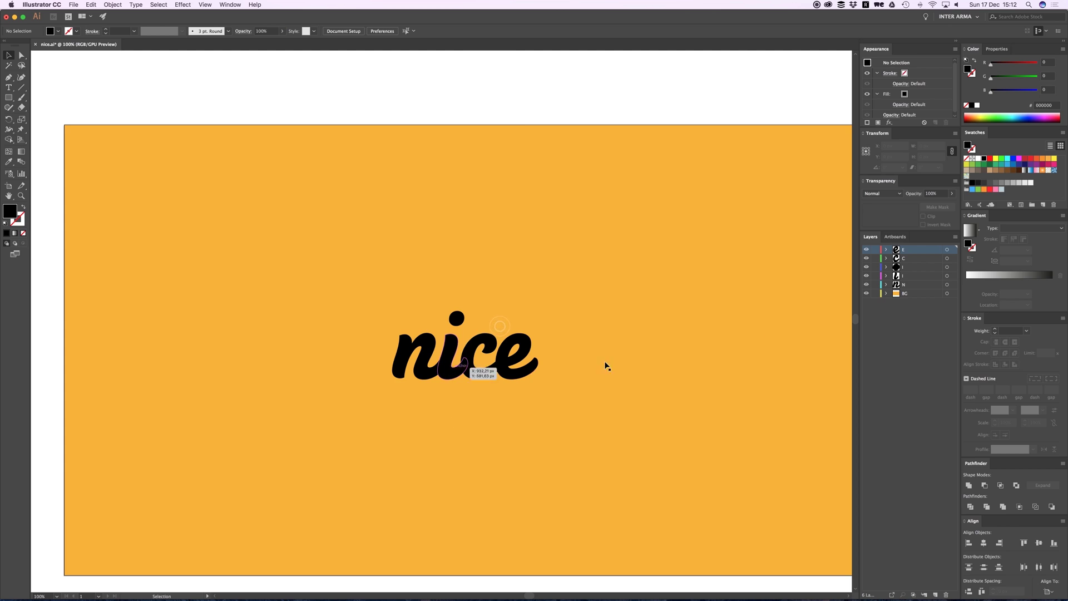
left_click(910, 285)
left_click(908, 268)
left_click(907, 252)
Switch back to After Effects, stop the preview, and compare the two I layers holding the stem and the dot
key("super+Tab")
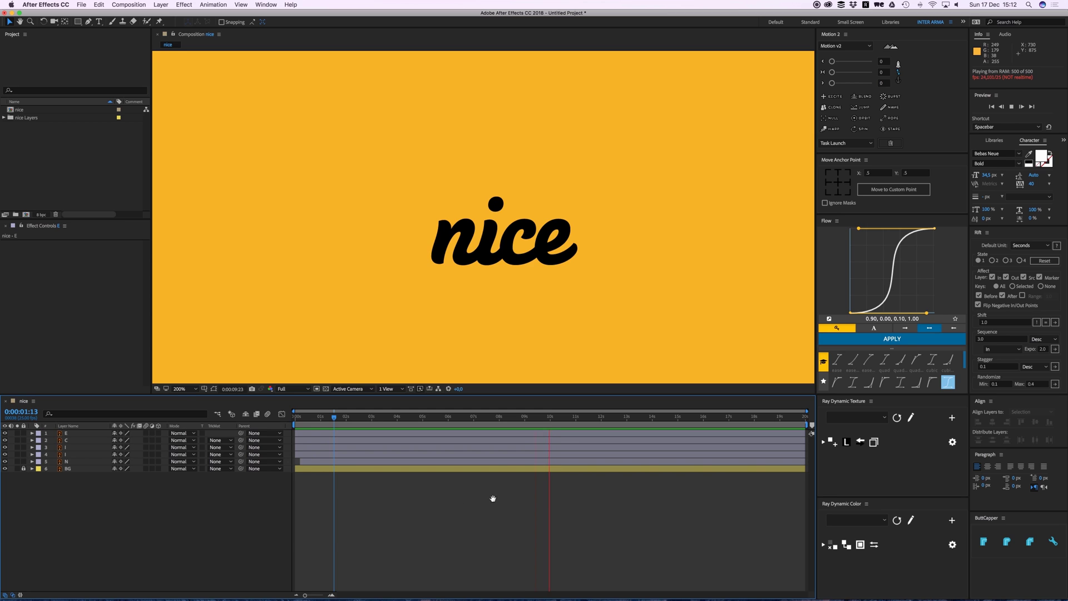
key("space")
left_click(69, 455)
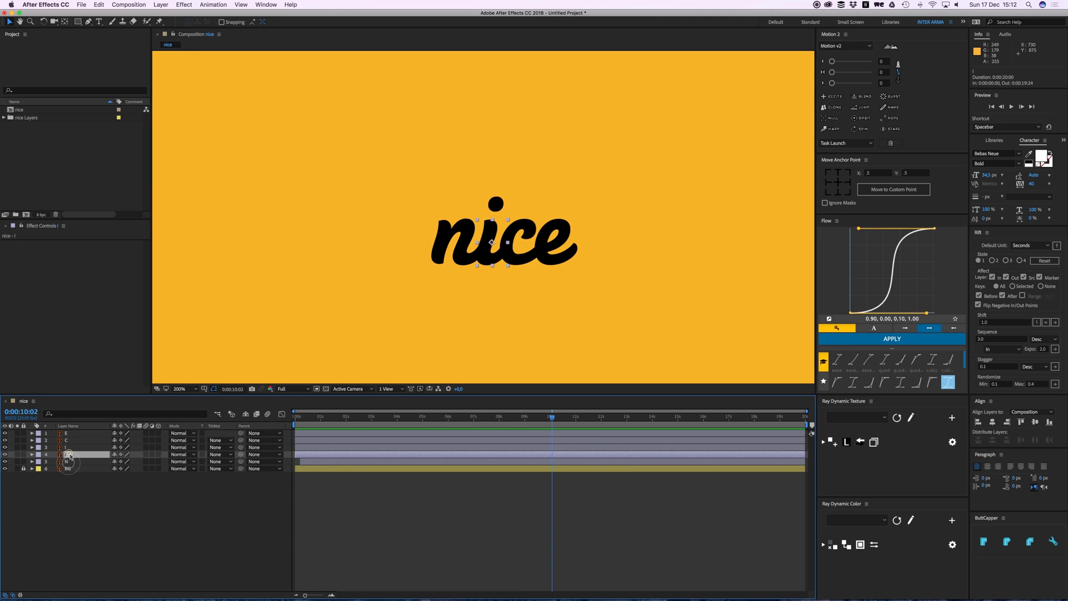
left_click(69, 448)
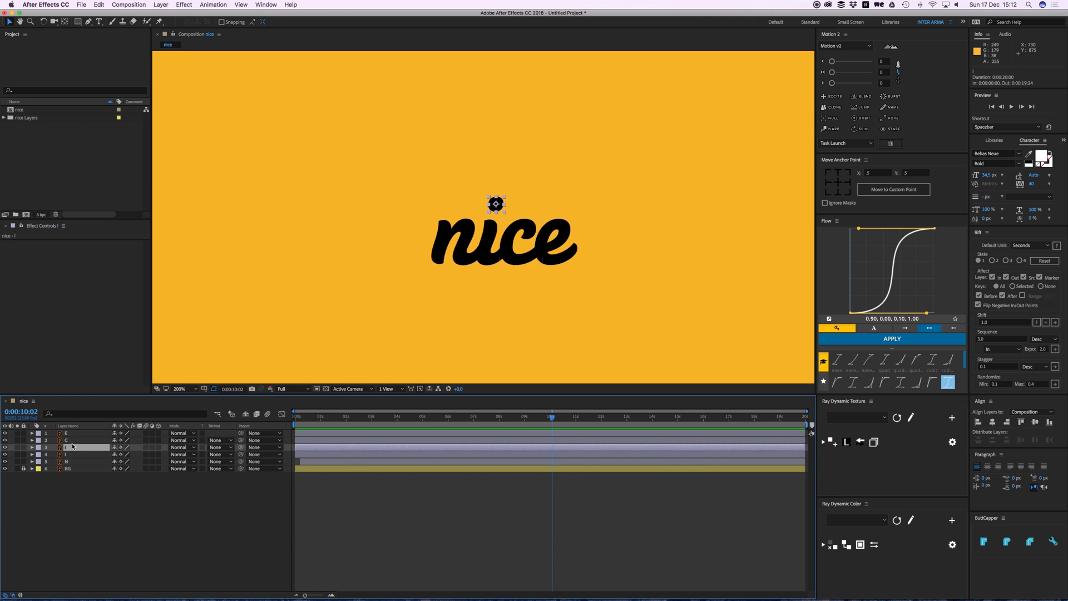
left_click(423, 488)
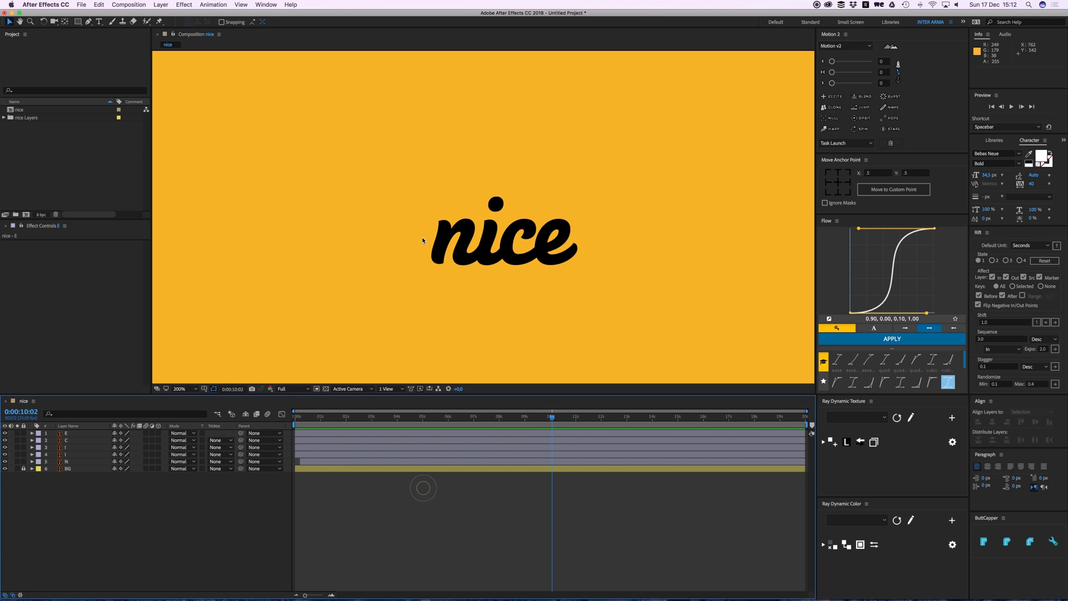
Set the current time to 0:00:00:14 and hide and lock the E, C and both I layers, leaving only the N visible over the background
left_click_drag(413, 235, 428, 251)
key("period")
key("super+space")
left_click(382, 257)
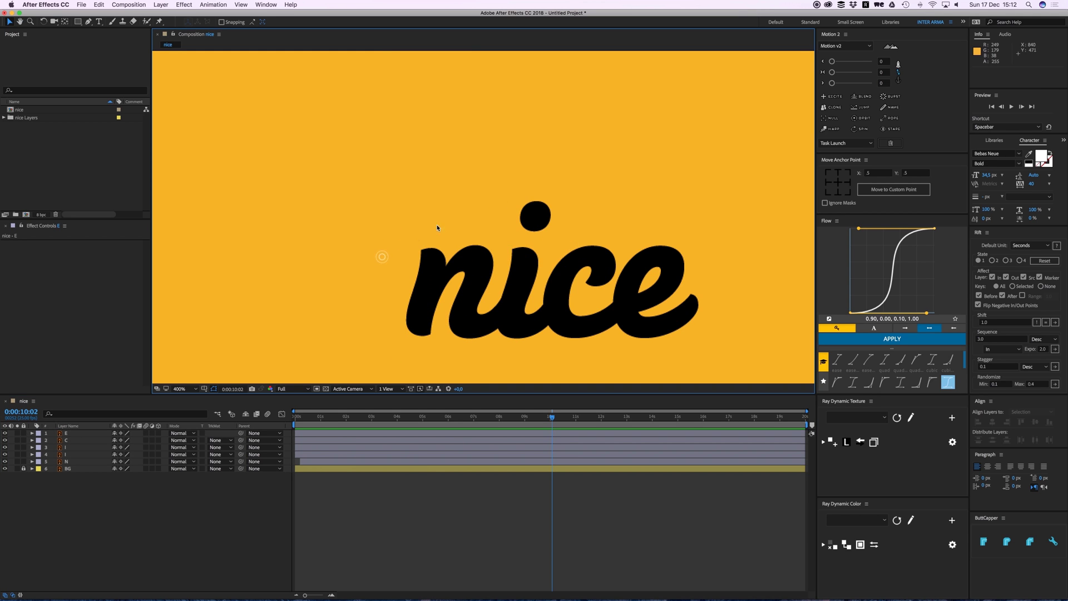
left_click_drag(372, 284, 372, 255)
left_click(310, 417)
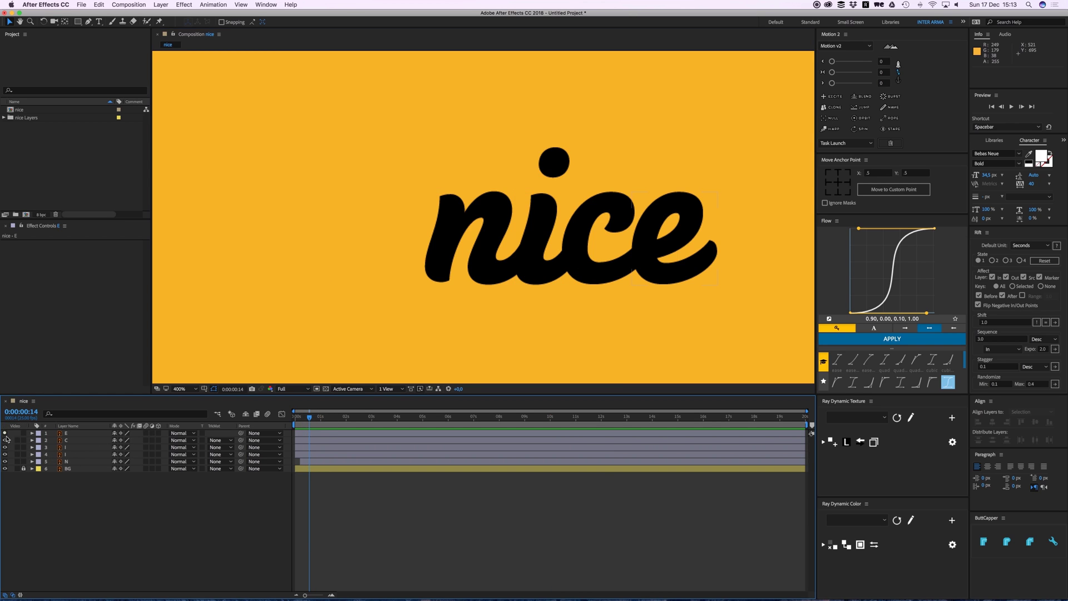
left_click(65, 462)
left_click(605, 250)
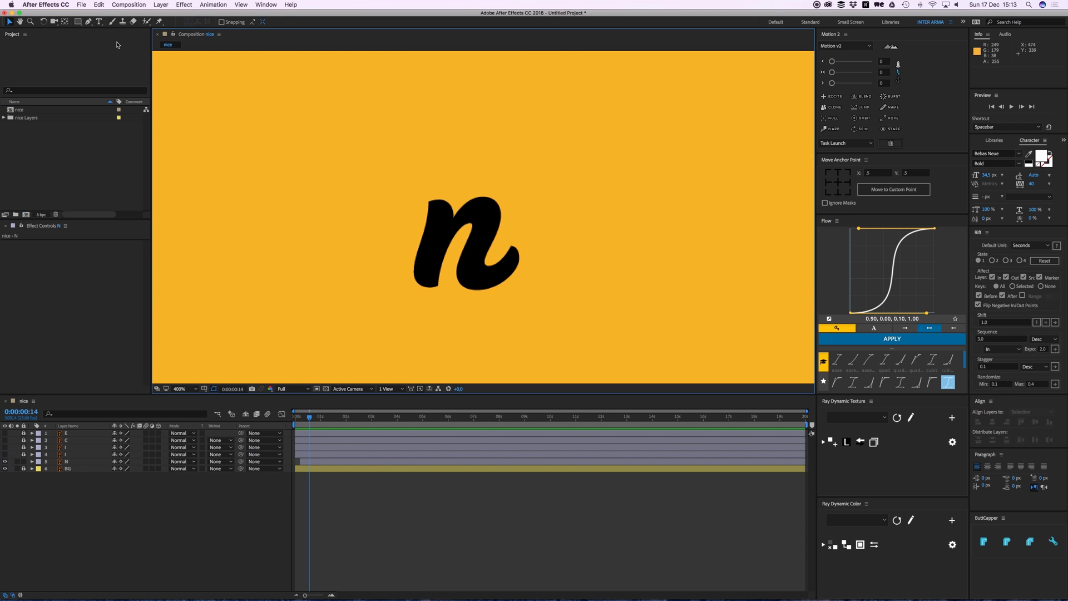
Draw an open Pen path on a new shape layer along the n's strokes from stem to tail, with an 11 px stroke
left_click(88, 22)
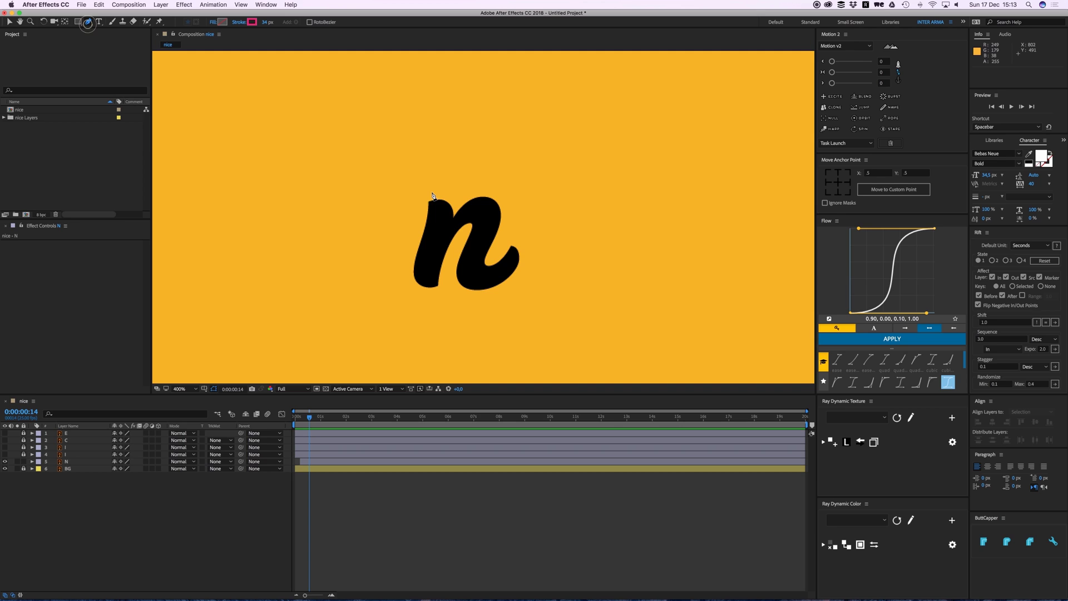
left_click(434, 190)
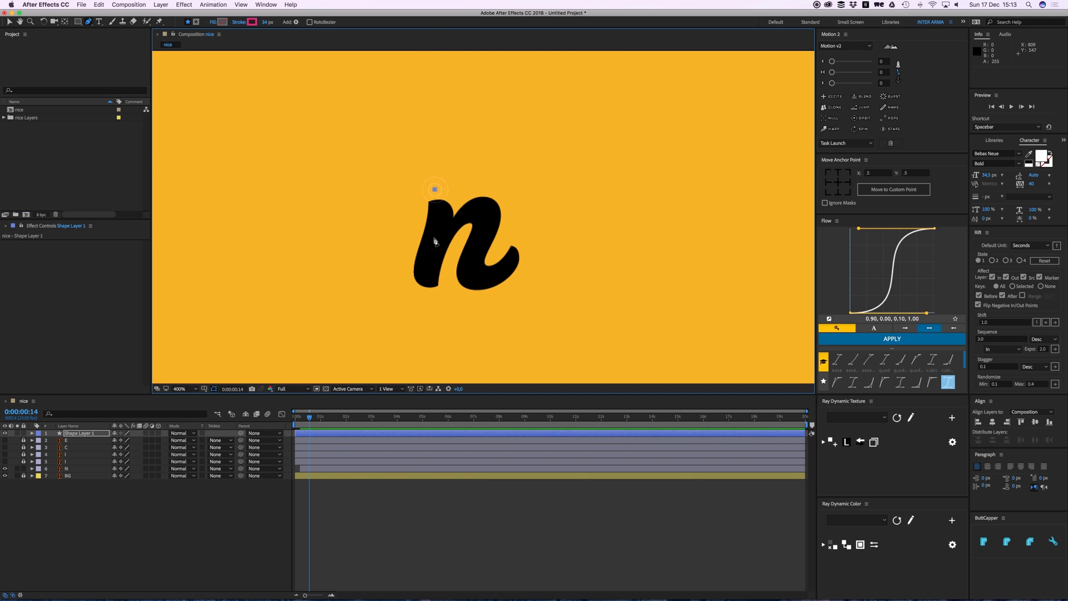
left_click_drag(433, 238, 428, 255)
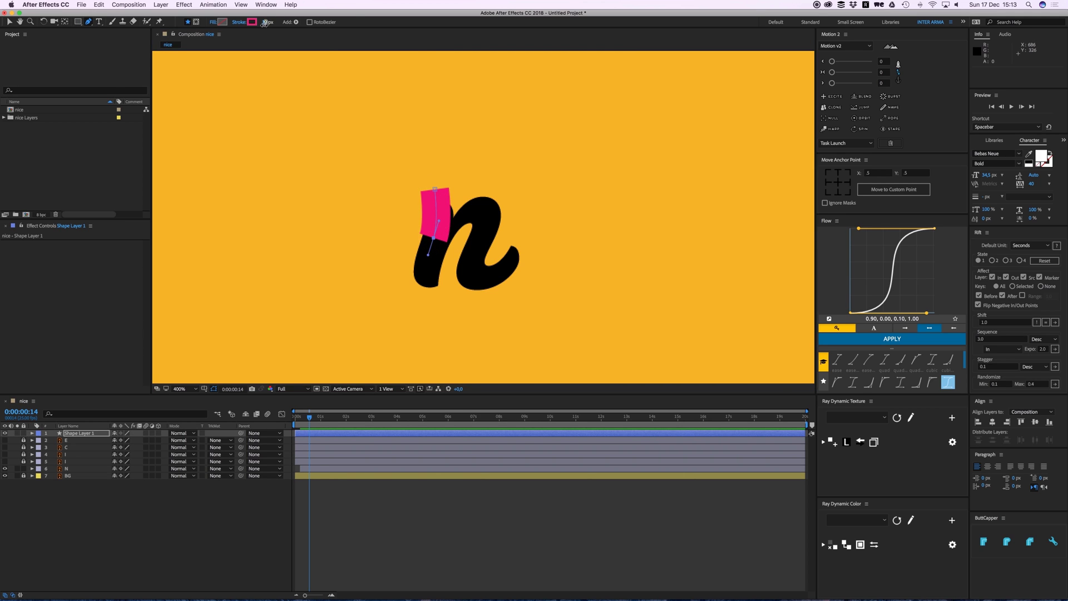
left_click_drag(267, 23, 256, 22)
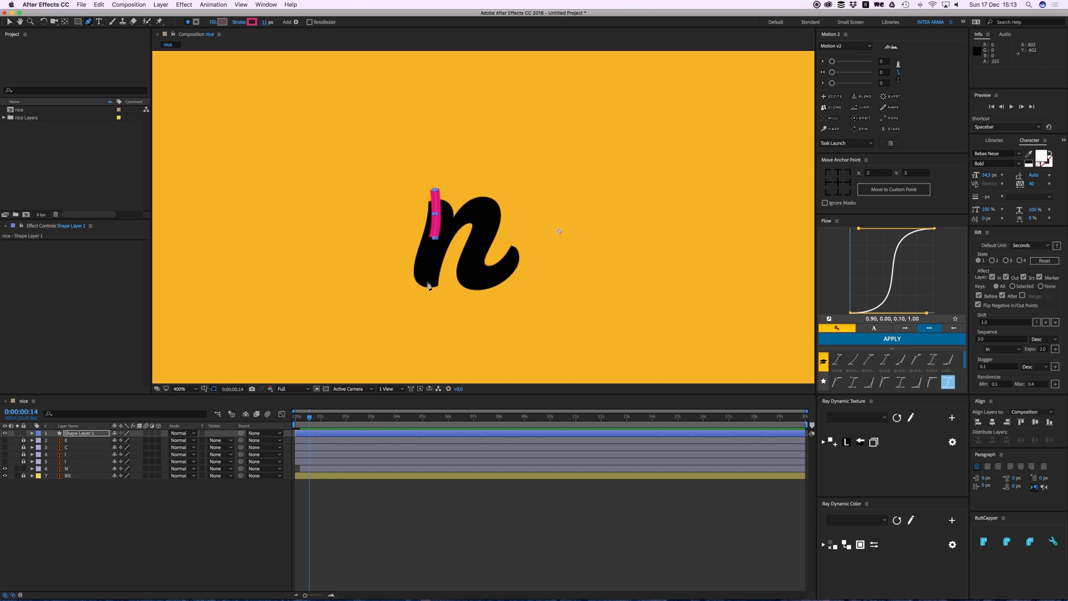
key("ctrl+z")
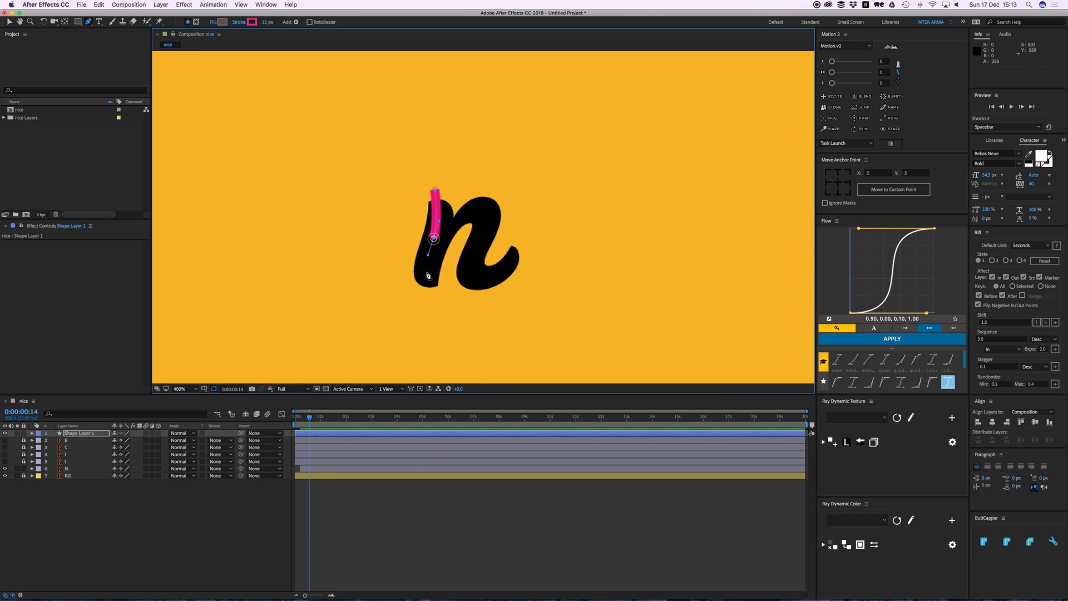
mouse_move(427, 282)
left_mouse_down()
mouse_move(459, 220)
mouse_move(483, 222)
mouse_move(485, 207)
mouse_move(484, 228)
left_mouse_up()
mouse_move(473, 267)
left_mouse_down()
mouse_move(476, 282)
mouse_move(529, 242)
left_mouse_up()
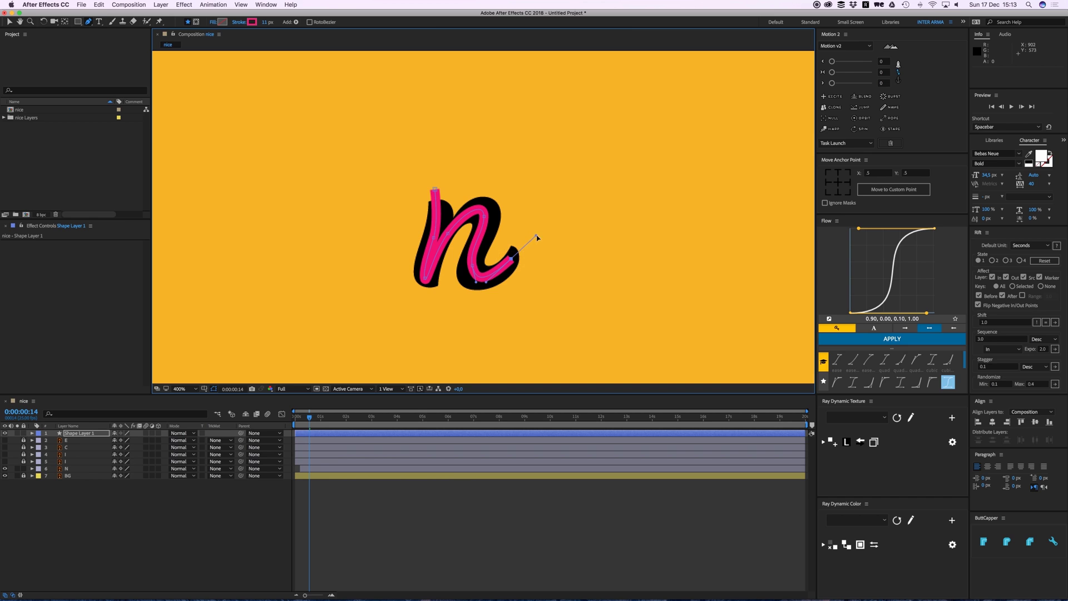
Move the path's start point down into the n's stem and reposition the vertex at its lower curve
key("v")
left_click_drag(434, 190, 437, 205)
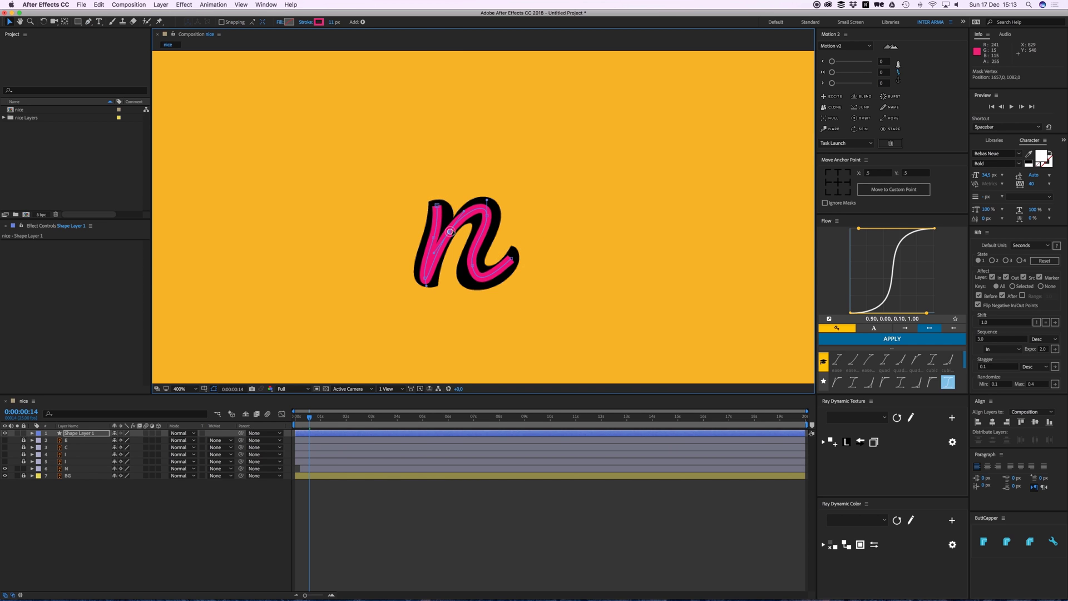
left_click_drag(472, 264, 472, 272)
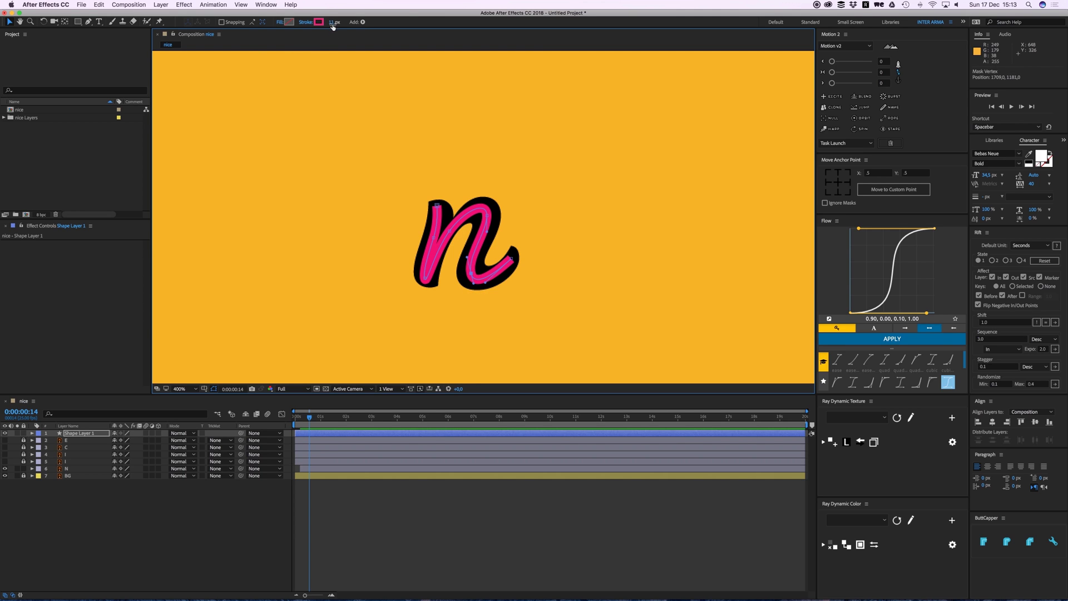
Set the path's stroke width to 29 px and adjust its tail, lower curve and start points to fit the n
left_click_drag(333, 23, 342, 25)
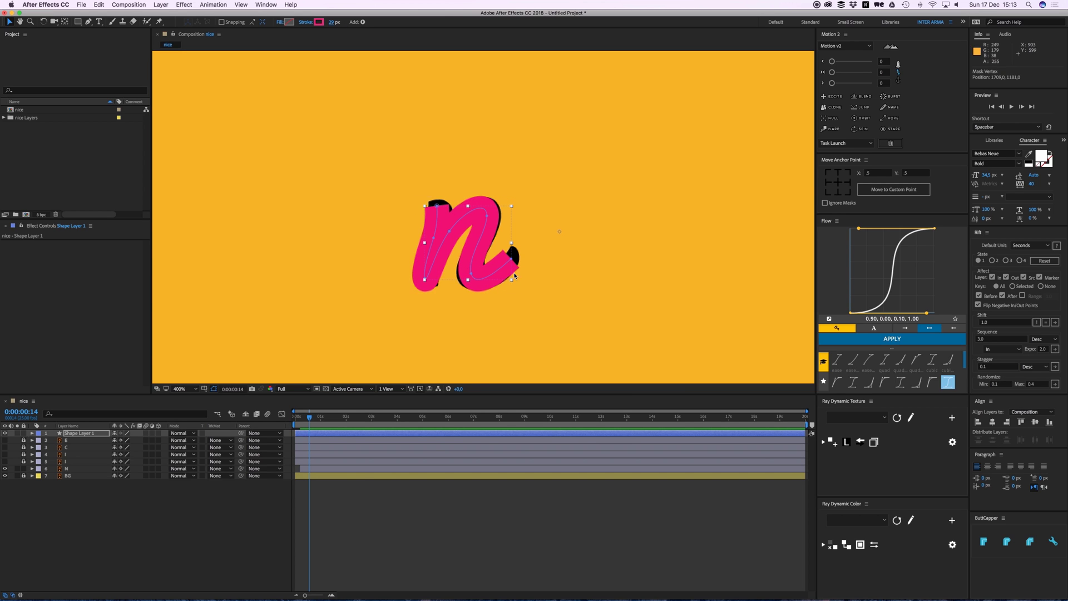
left_click_drag(511, 258, 470, 275)
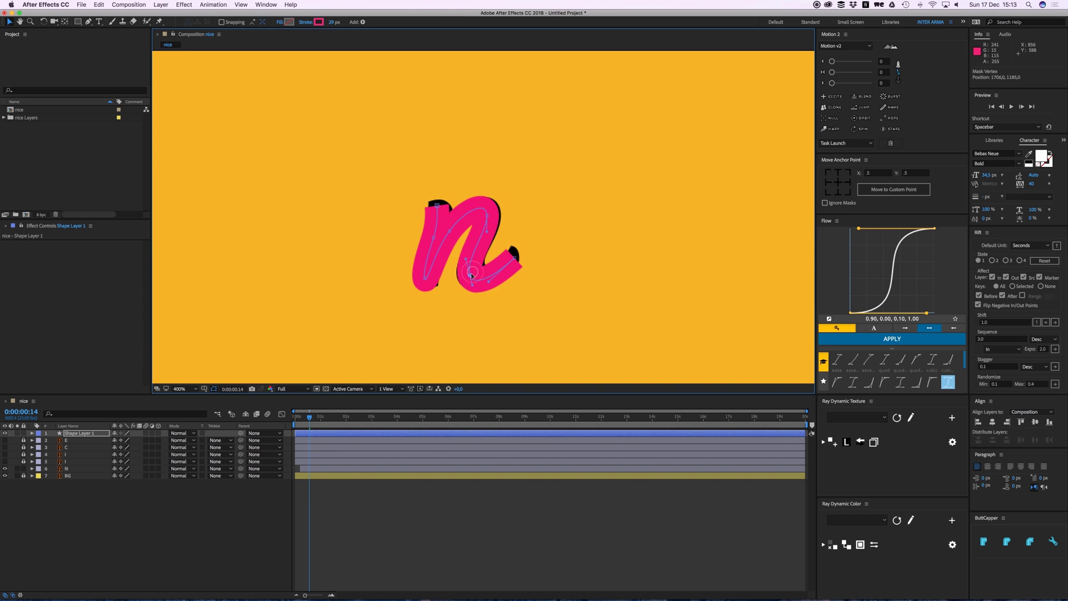
left_click_drag(436, 206, 439, 204)
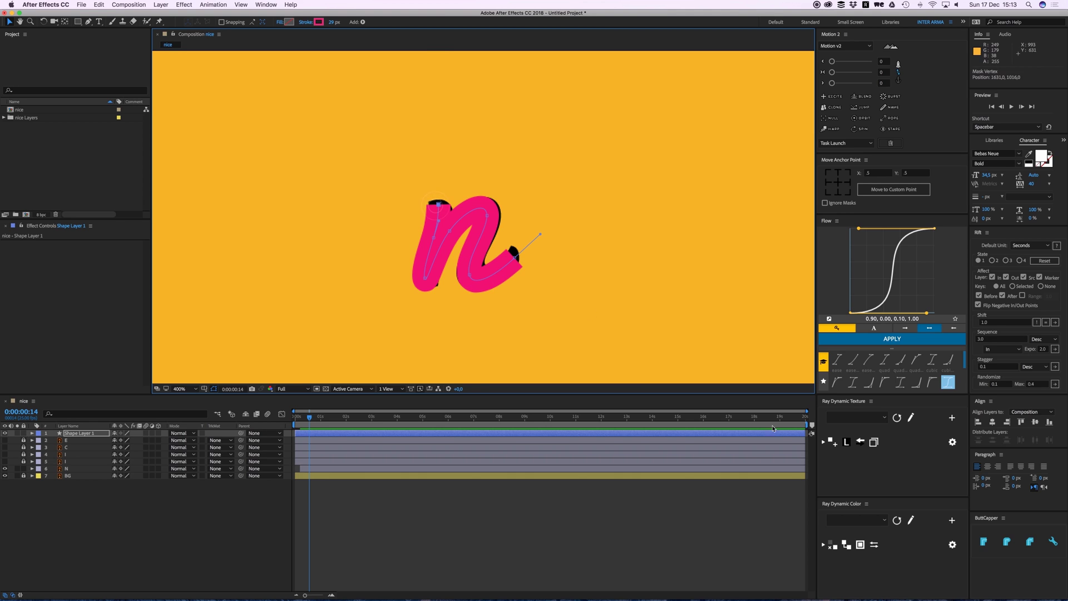
Give the stroke round caps and fine-tune the path's vertices and curves so it covers the n
left_click(1008, 545)
left_click(440, 204)
left_click_drag(434, 238, 450, 231)
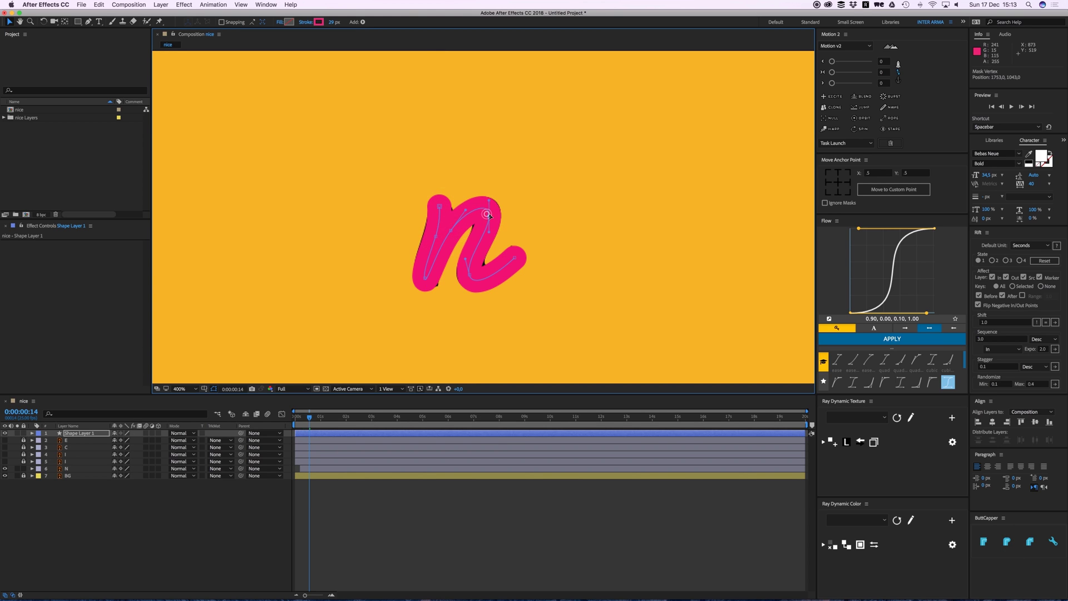
left_click(471, 272)
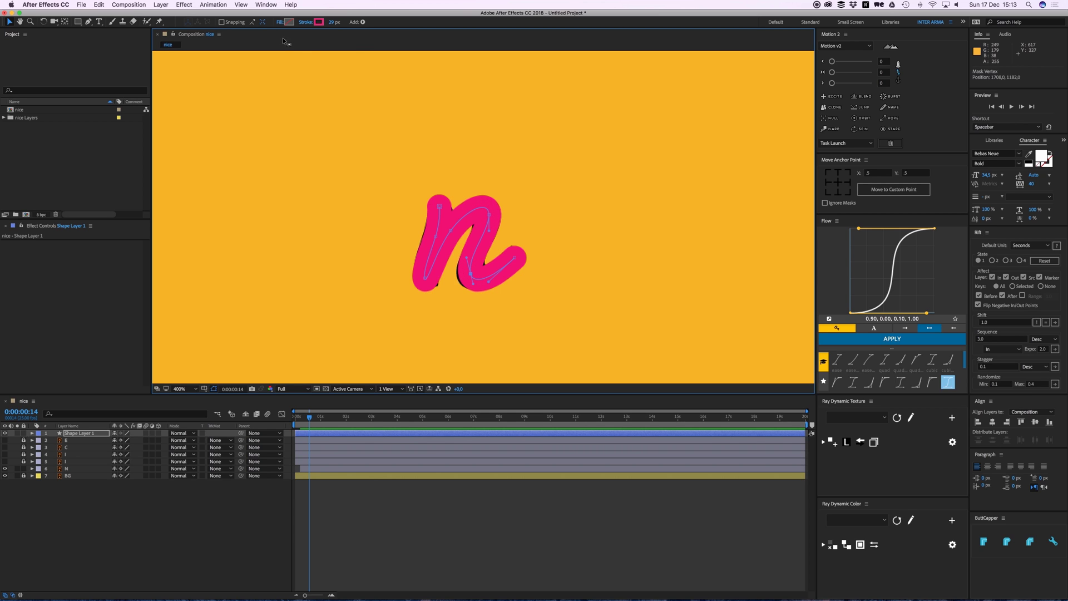
Set the shape layer's stroke width to 32 px
left_click(332, 22)
type("32")
key("Return")
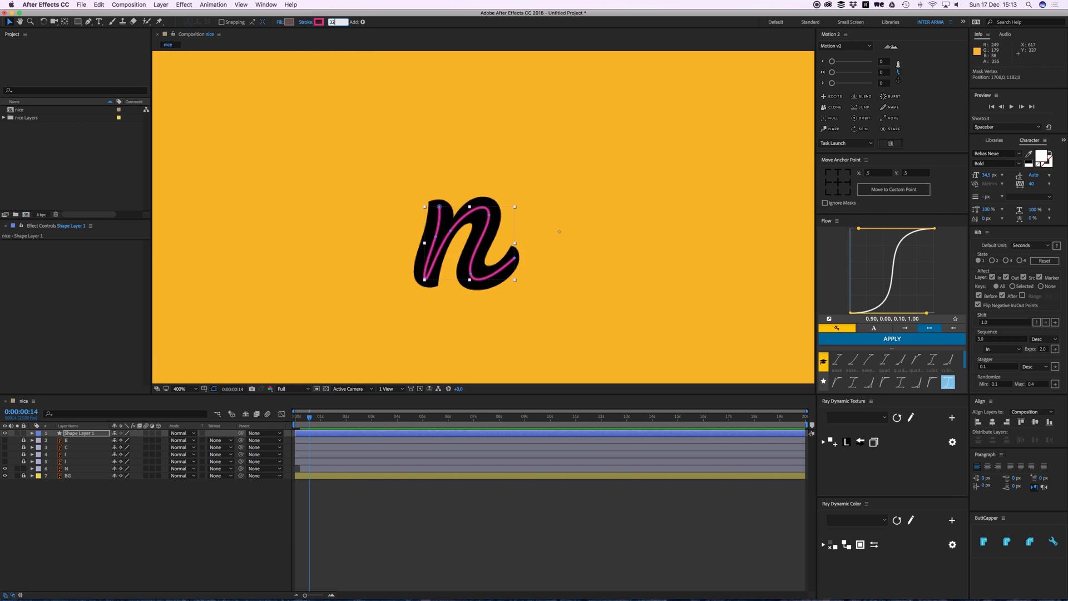
Fine-tune the path's lower-curve, stem-base and start vertices so the pink stroke covers the n, and deselect the layer
left_click_drag(473, 272, 471, 273)
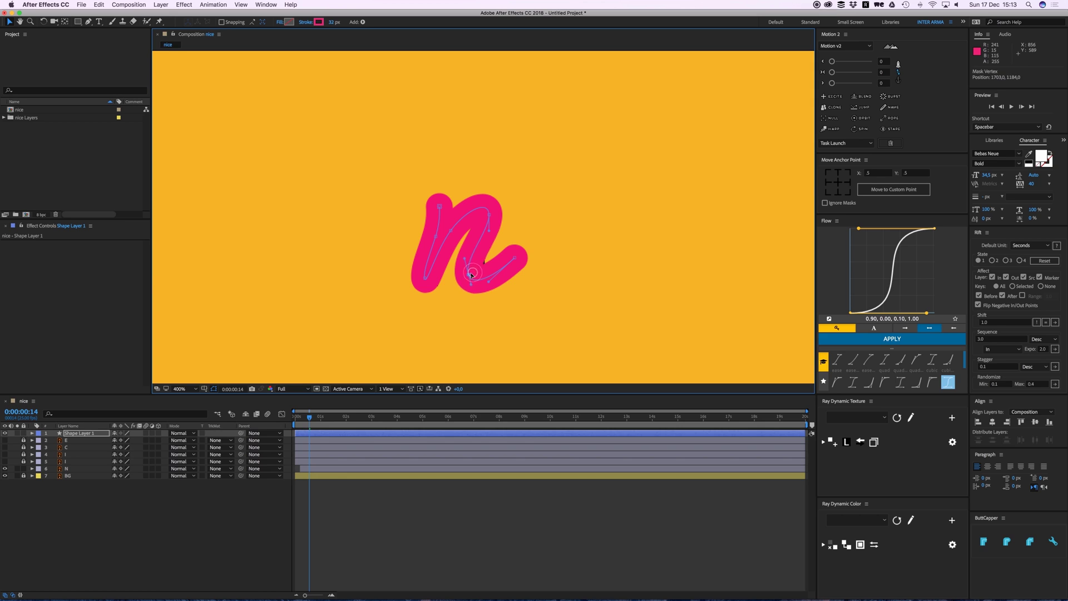
left_click(426, 278)
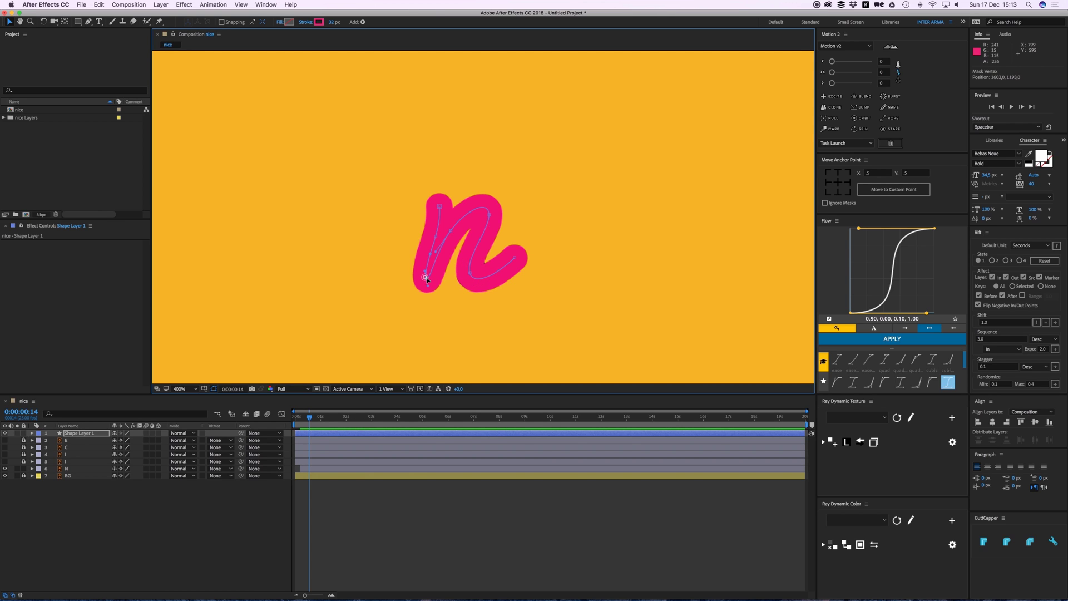
left_click(438, 206)
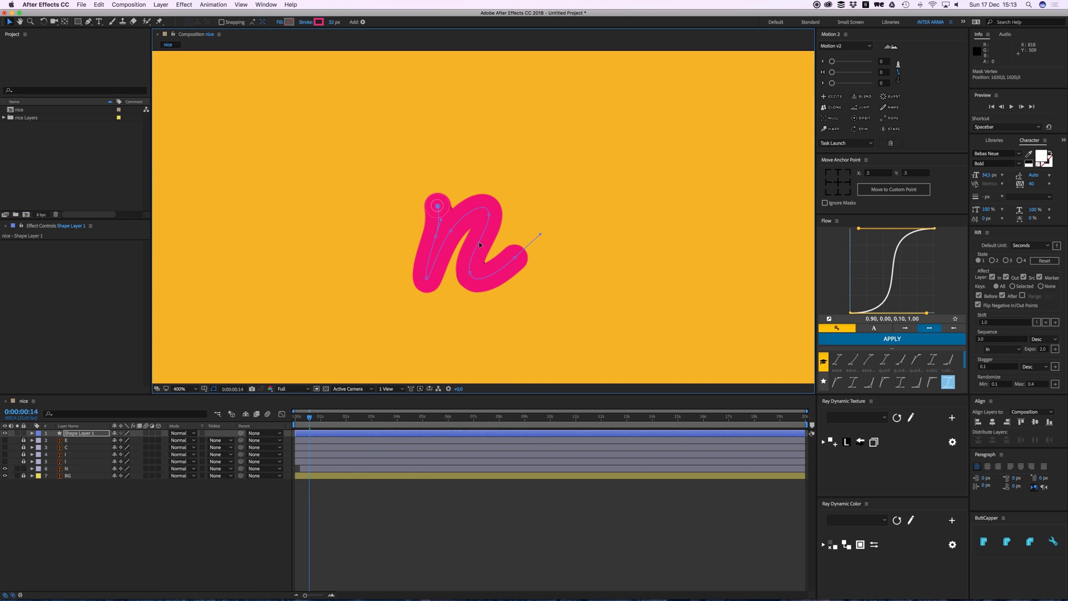
left_click(390, 565)
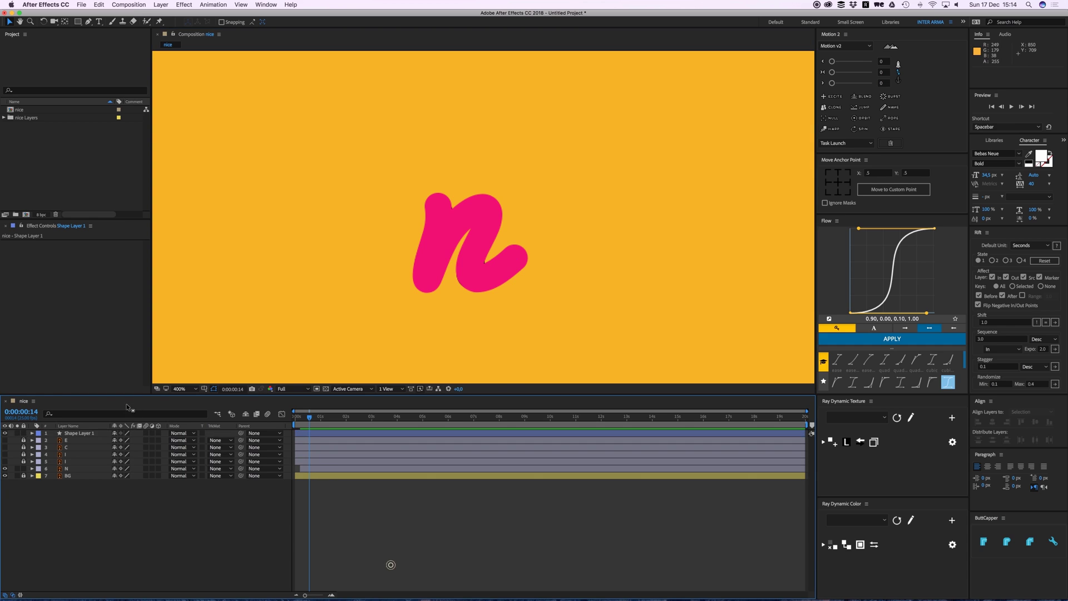
Add a Trim Paths operator to the n's shape layer and show its properties
left_click(71, 433)
left_click(32, 433)
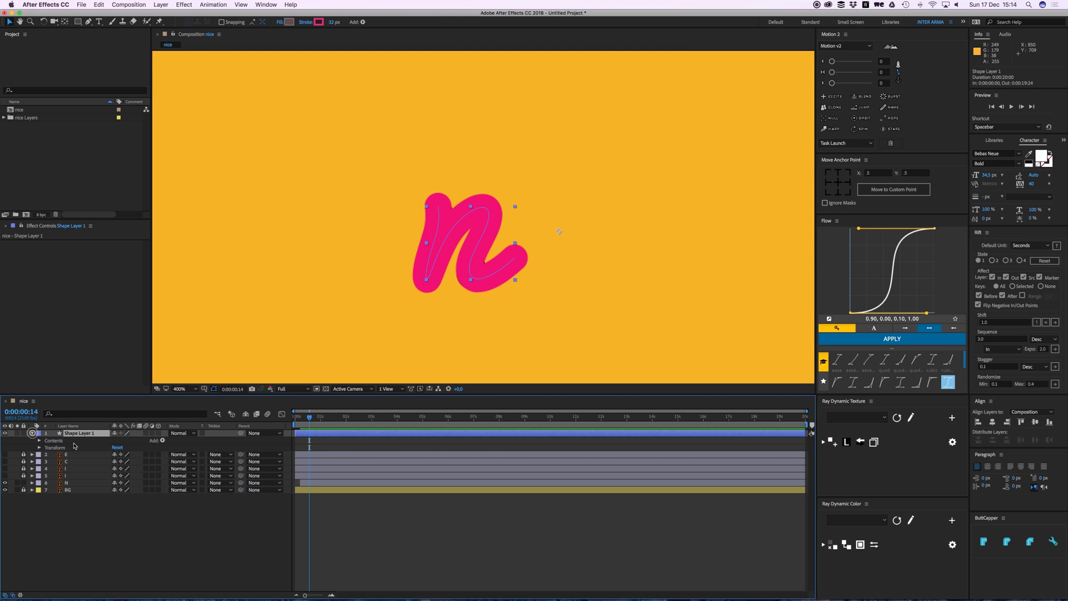
left_click(161, 440)
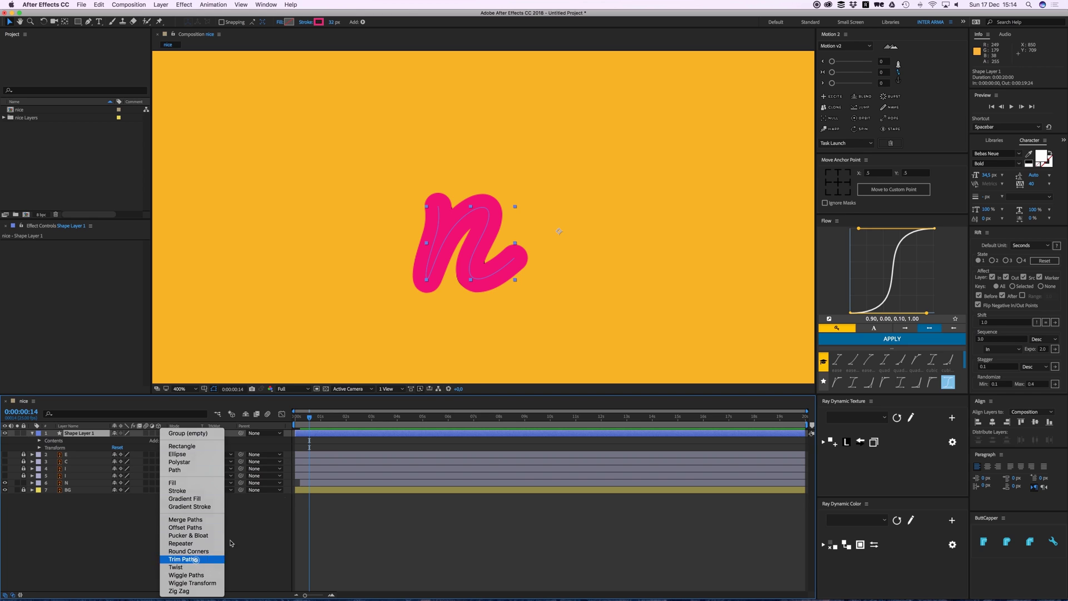
left_click(195, 559)
left_click(46, 455)
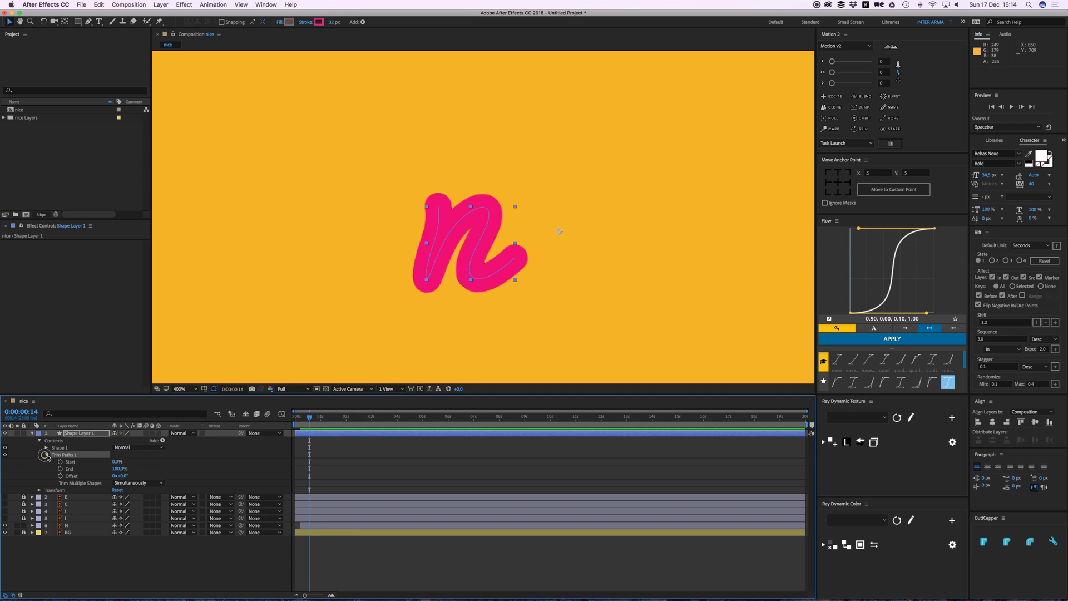
Keyframe the Trim Paths End from 0% at 0:00:00:00 to 100% at 0:00:01:01
left_click(322, 416)
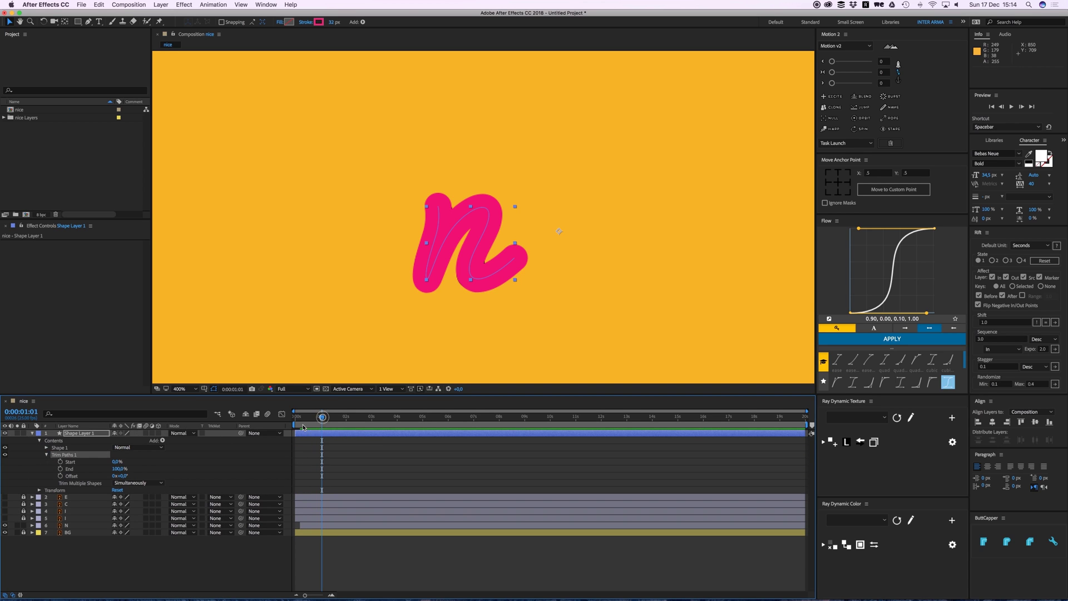
left_click(60, 469)
left_click_drag(322, 417, 295, 417)
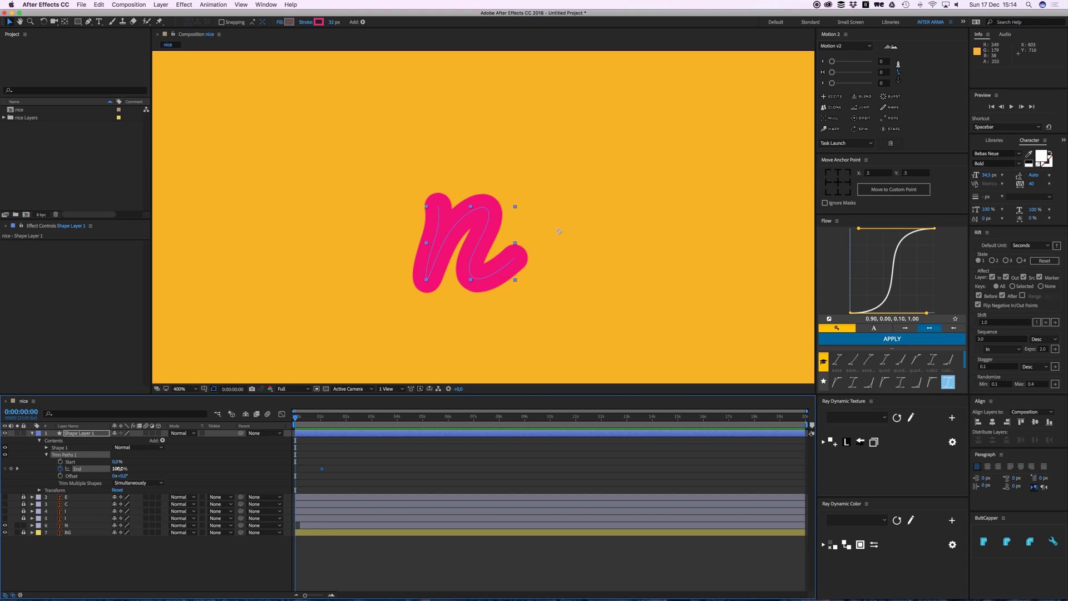
left_click_drag(117, 468, 109, 469)
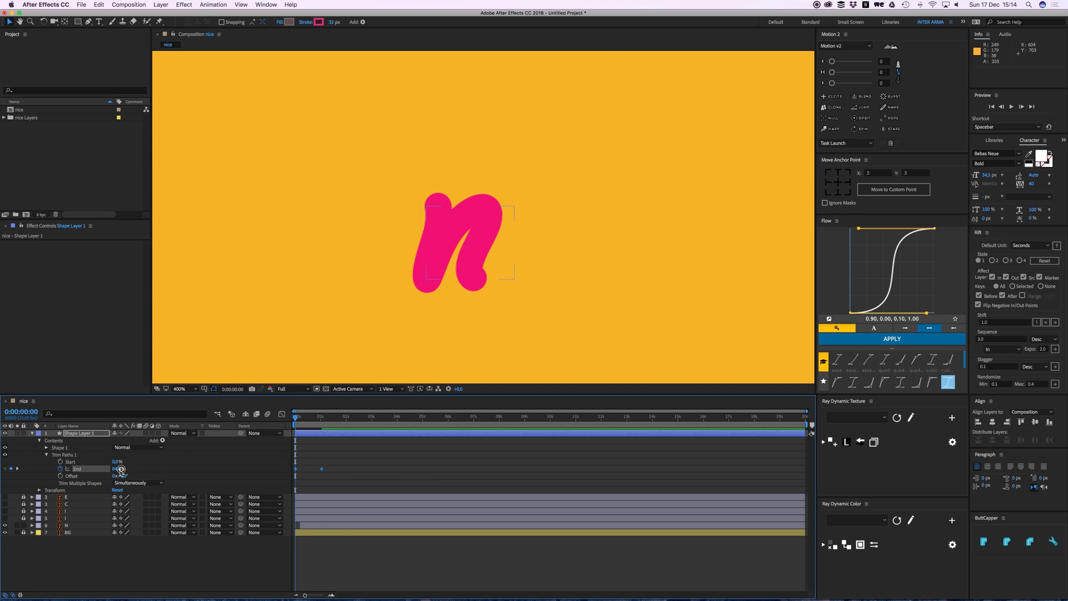
mouse_move(121, 472)
left_mouse_down()
mouse_move(75, 471)
mouse_move(100, 470)
mouse_move(89, 469)
left_mouse_up()
left_click(365, 448)
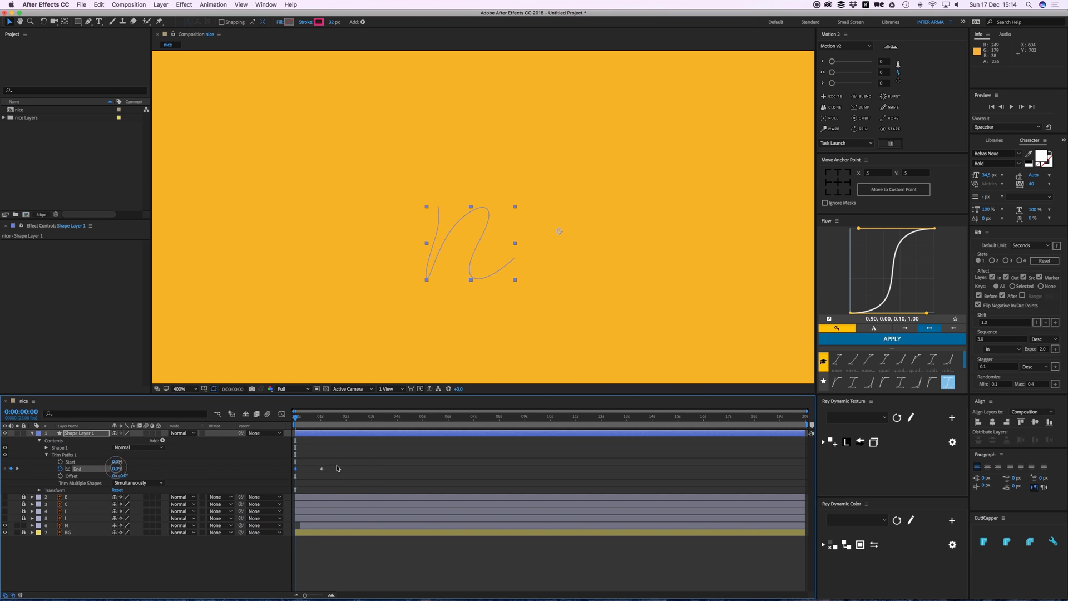
Apply Easy Ease to both Trim Paths End keyframes
left_click_drag(346, 460, 269, 480)
right_click(295, 468)
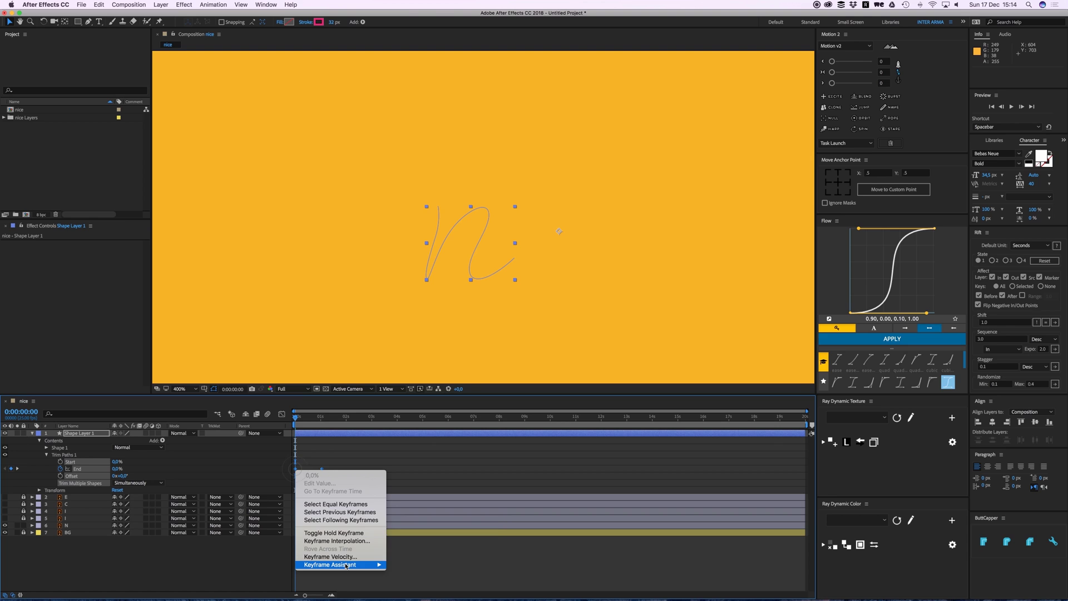
mouse_move(356, 564)
left_click(409, 540)
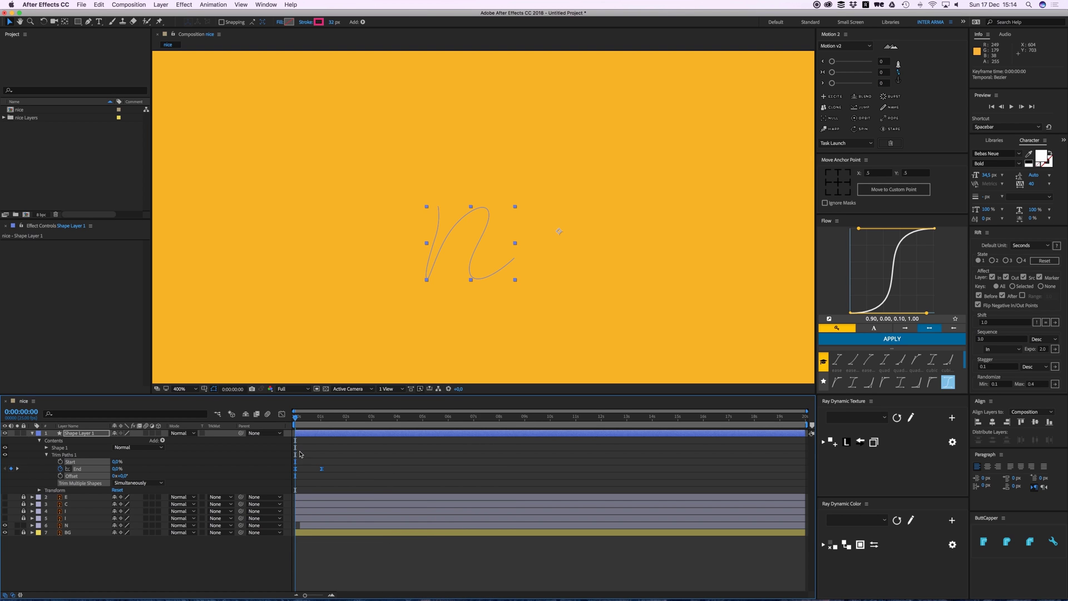
Lengthen the first End keyframe's outgoing influence on the speed graph for a slower start, and preview the write-on
left_click(282, 414)
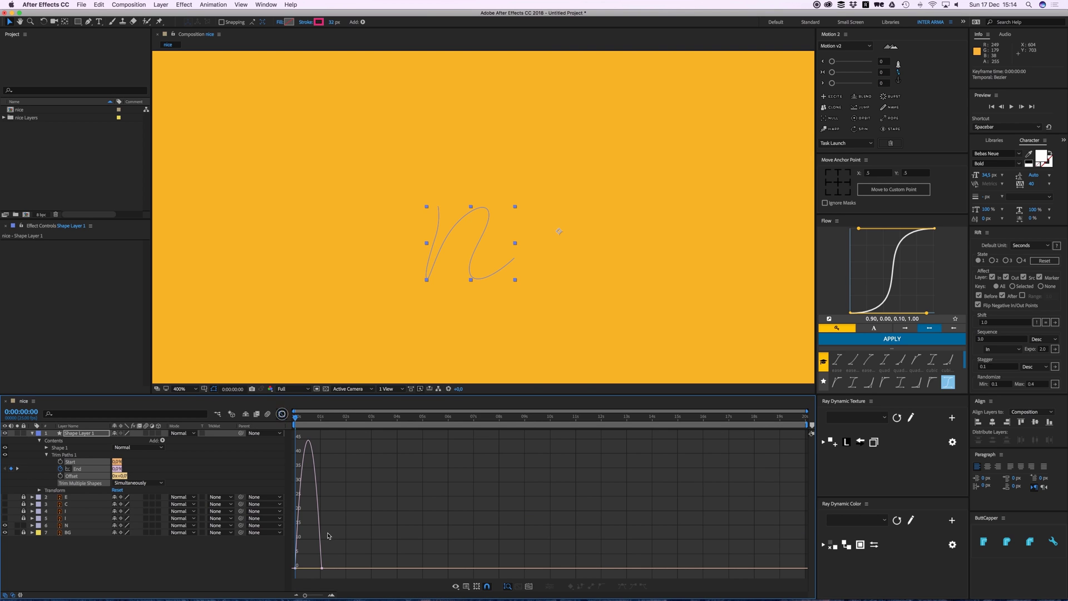
left_click(331, 595)
left_click(295, 568)
left_click_drag(311, 568, 362, 571)
left_click(282, 415)
left_click(333, 452)
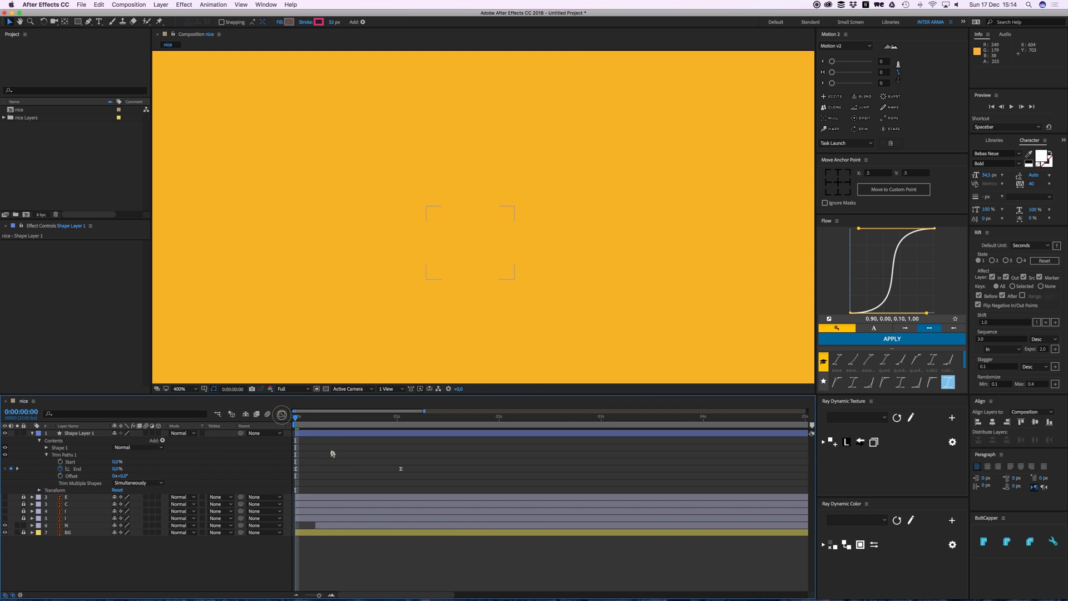
key("space")
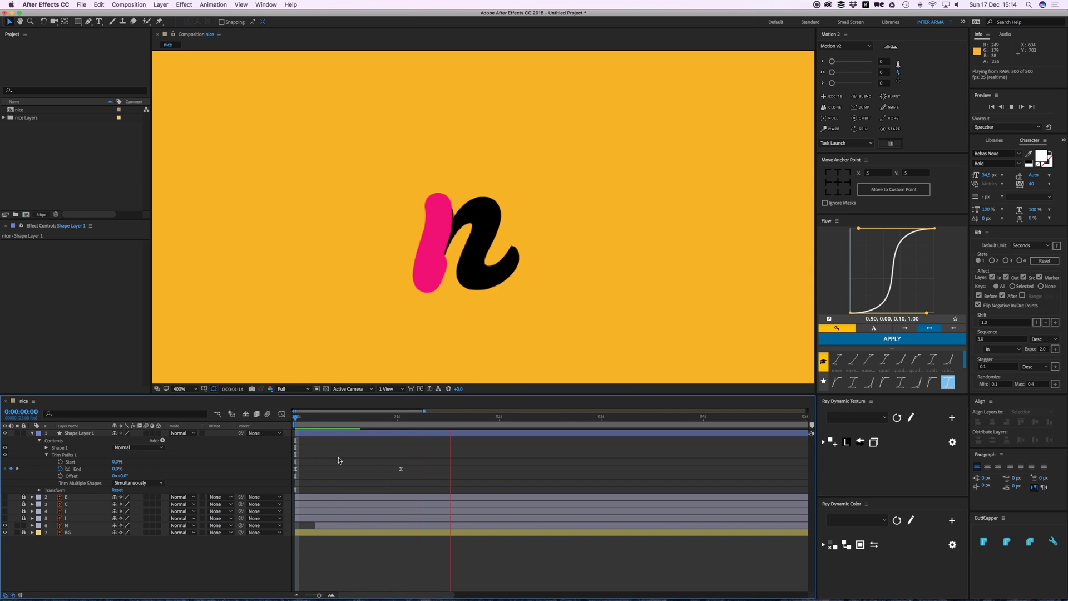
key("space")
Try to raise the Trim Paths End value at the last keyframe, and undo that change
left_click(402, 419)
left_click_drag(116, 468, 186, 475)
key("super+z")
Replay the write-on from the start and set the Trim Paths End to 100% at 0:00:01:01
left_click(351, 449)
left_click_drag(317, 417, 294, 417)
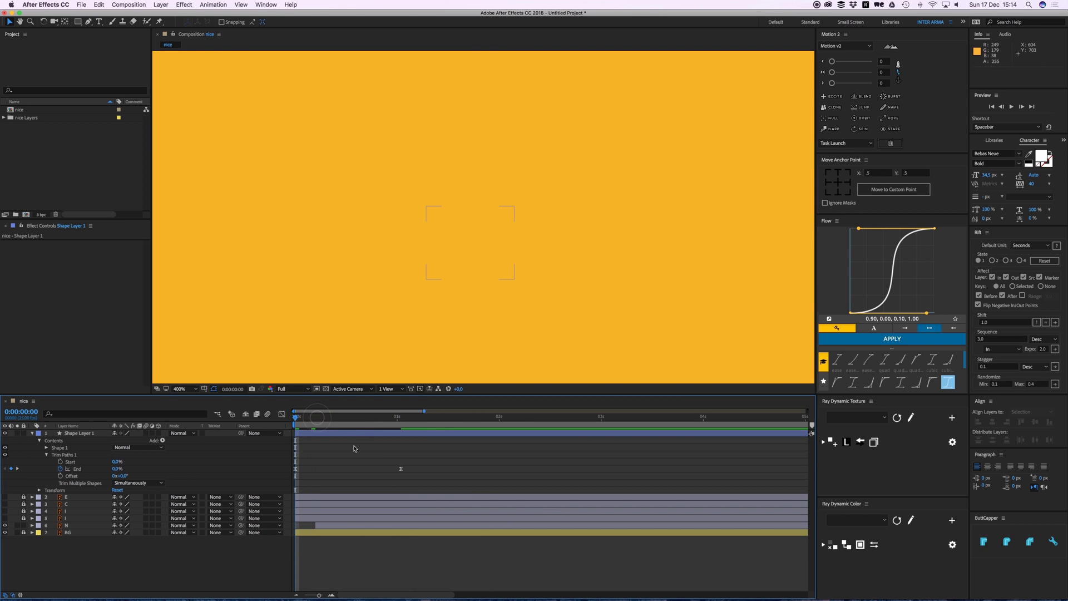
key("space")
left_click(405, 423)
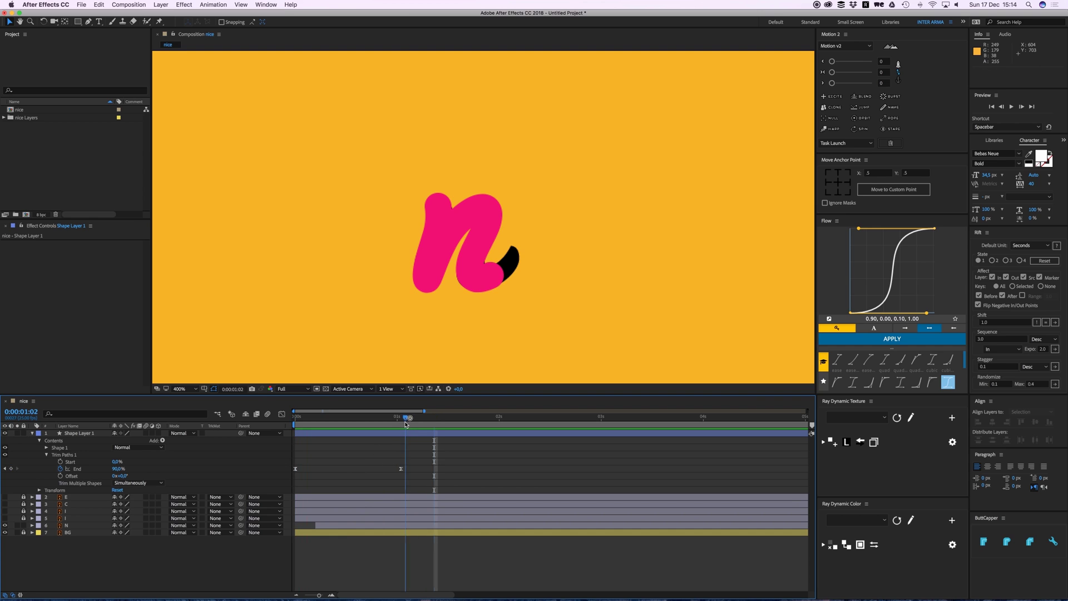
left_click_drag(405, 422, 400, 424)
left_click_drag(118, 468, 167, 469)
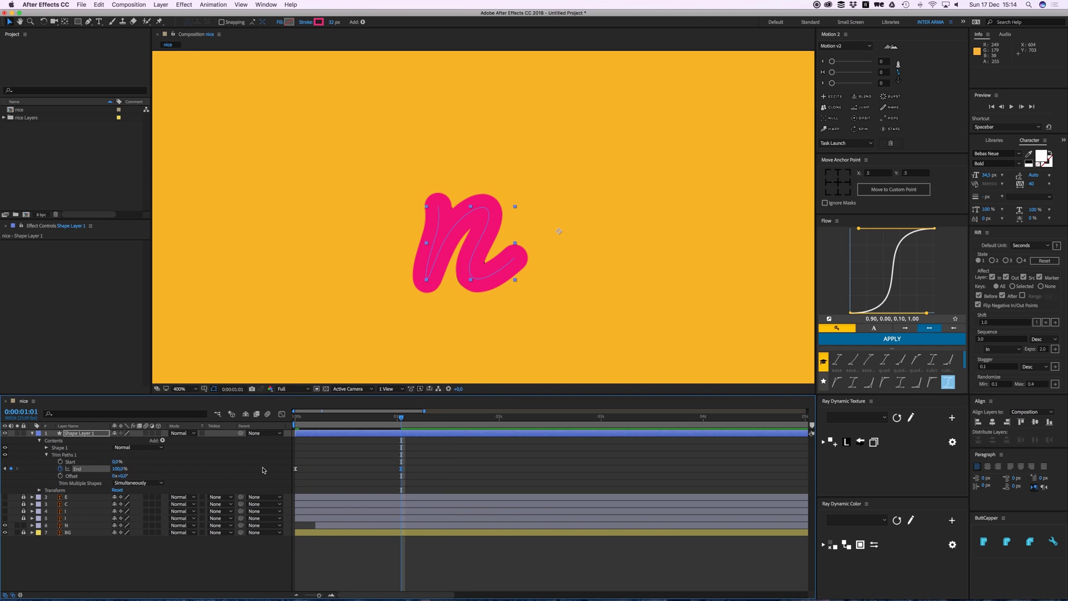
left_click(358, 458)
Preview the pink stroke's write-on from the beginning of the composition
left_click_drag(387, 419, 333, 424)
key("space")
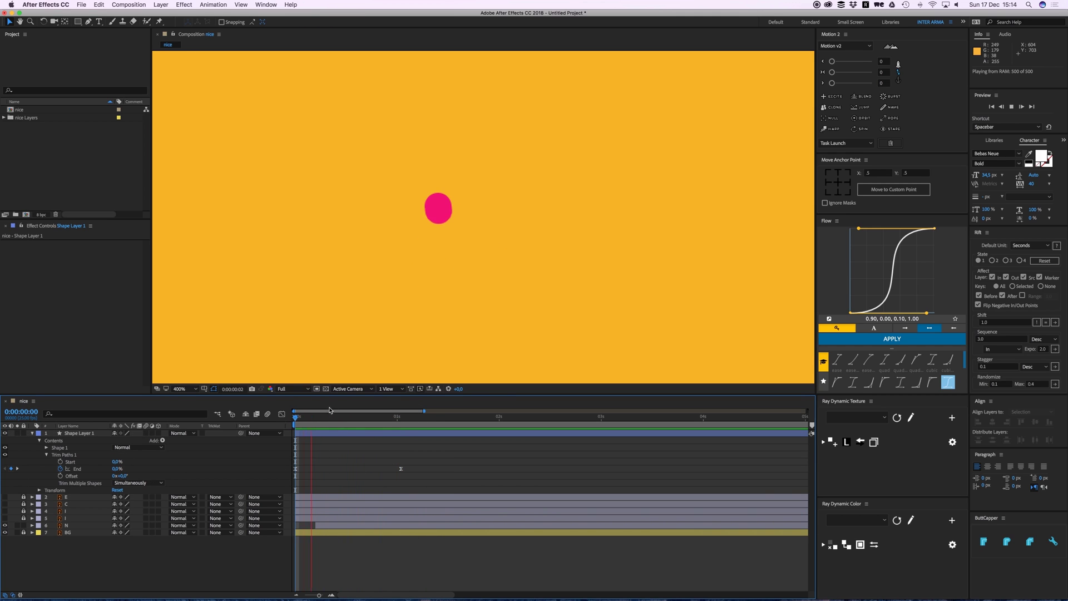
key("space")
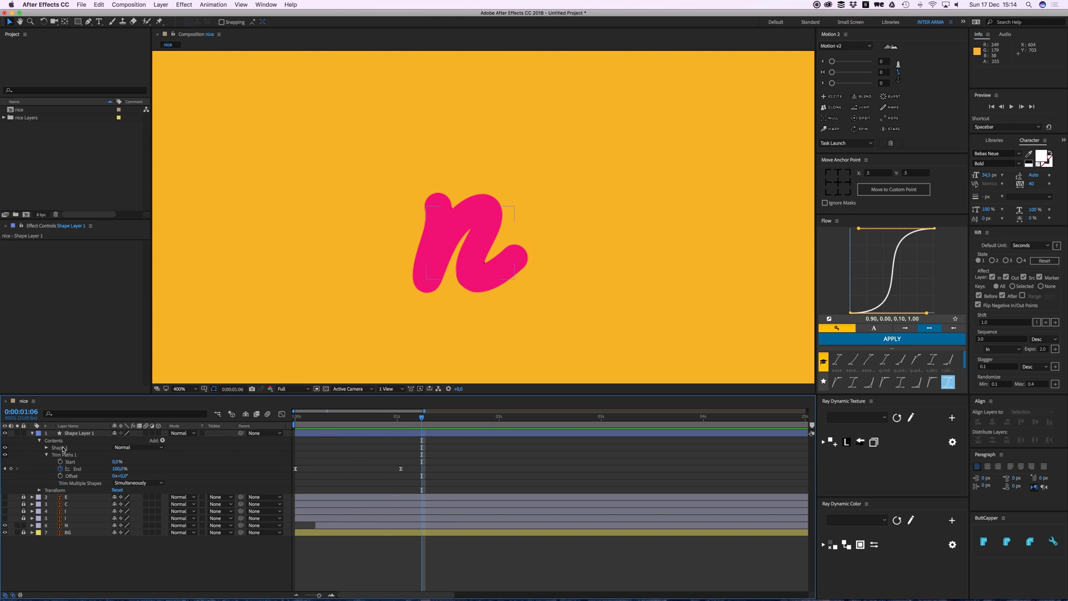
Rename the shape layer as N matte and place it directly above the N layer
left_click(80, 435)
key("Return")
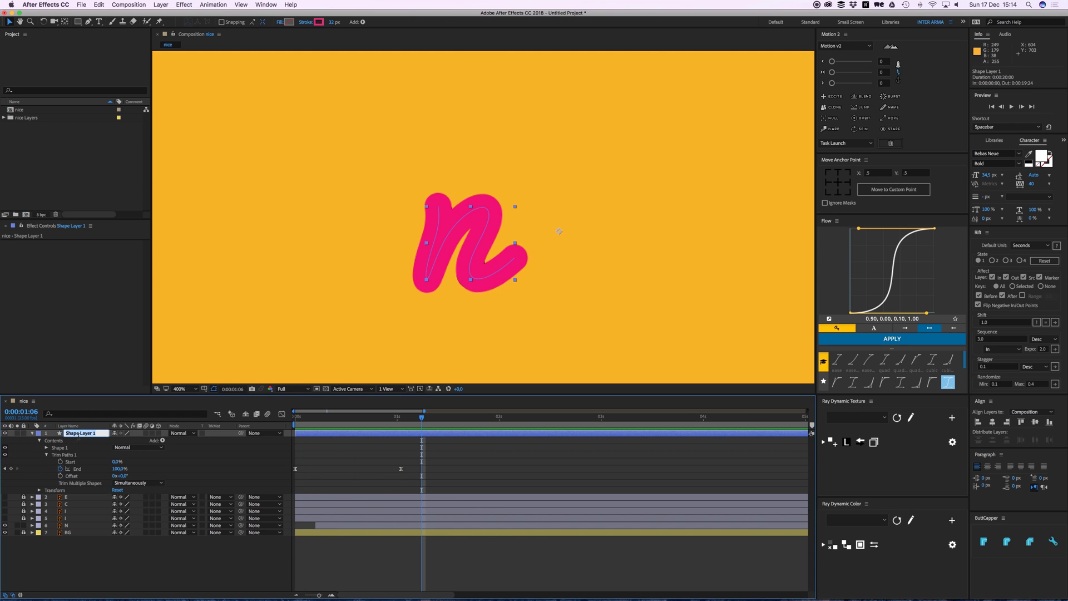
type("N matte")
key("Return")
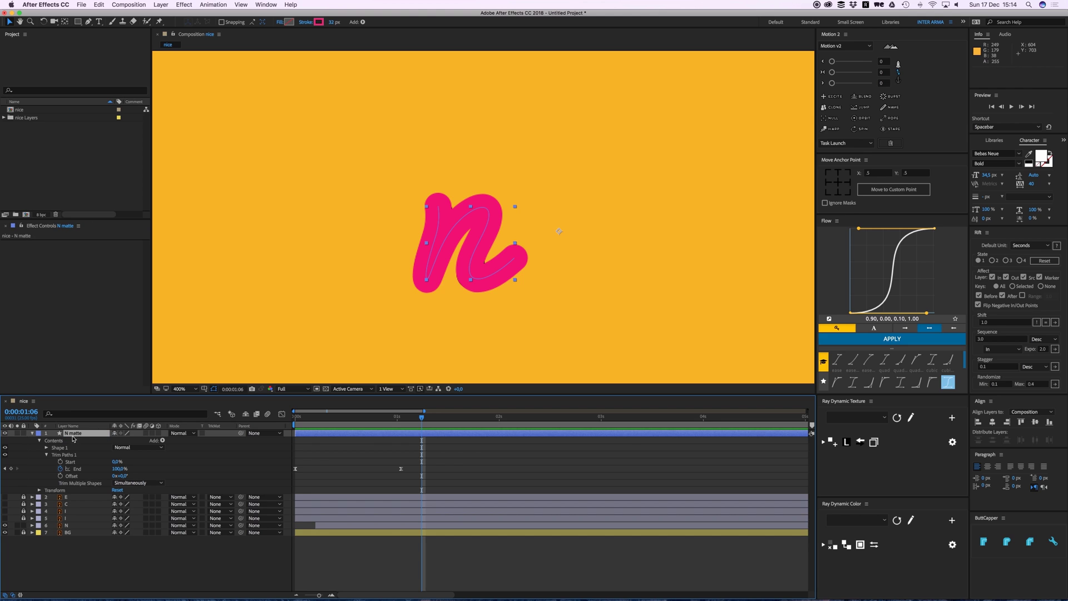
left_click_drag(76, 436, 87, 525)
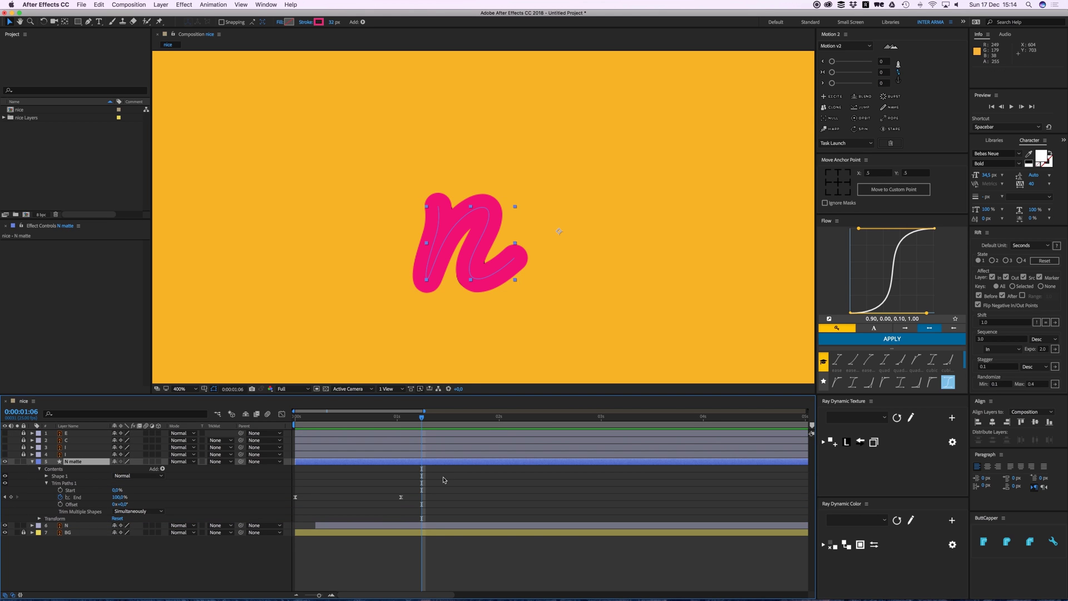
Extend the N layer's in point to 0:00:00:00 and set its track matte to Alpha Matte "N matte"
left_click(318, 524)
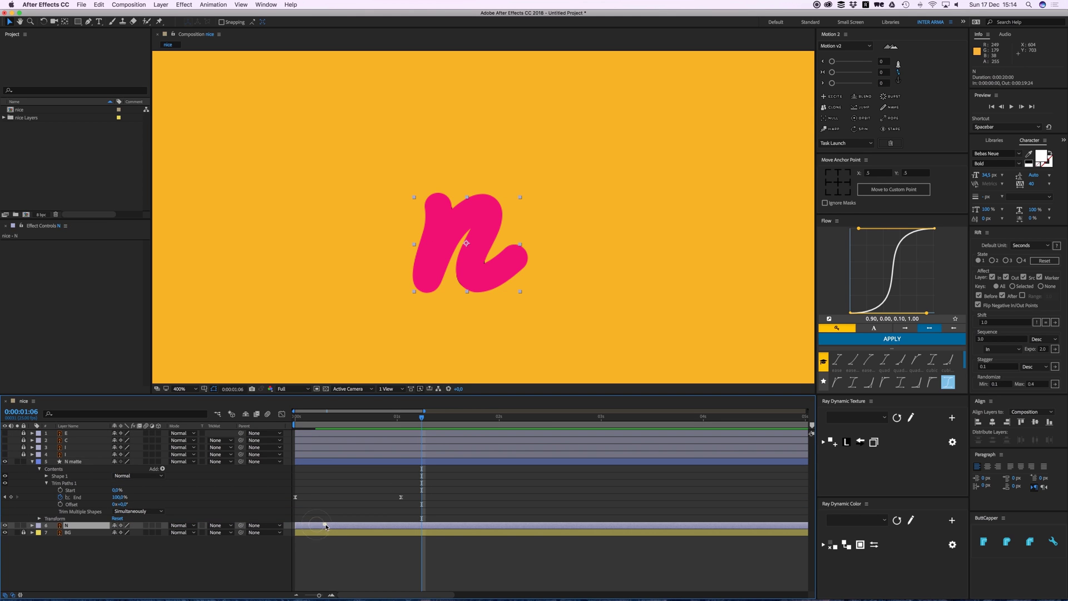
left_click(222, 527)
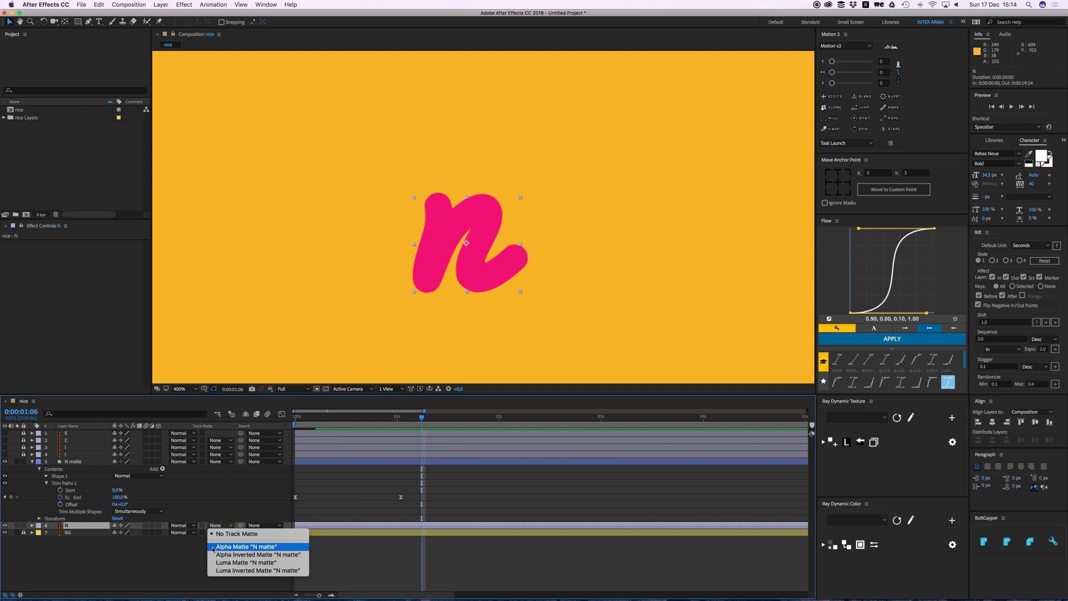
left_click(259, 548)
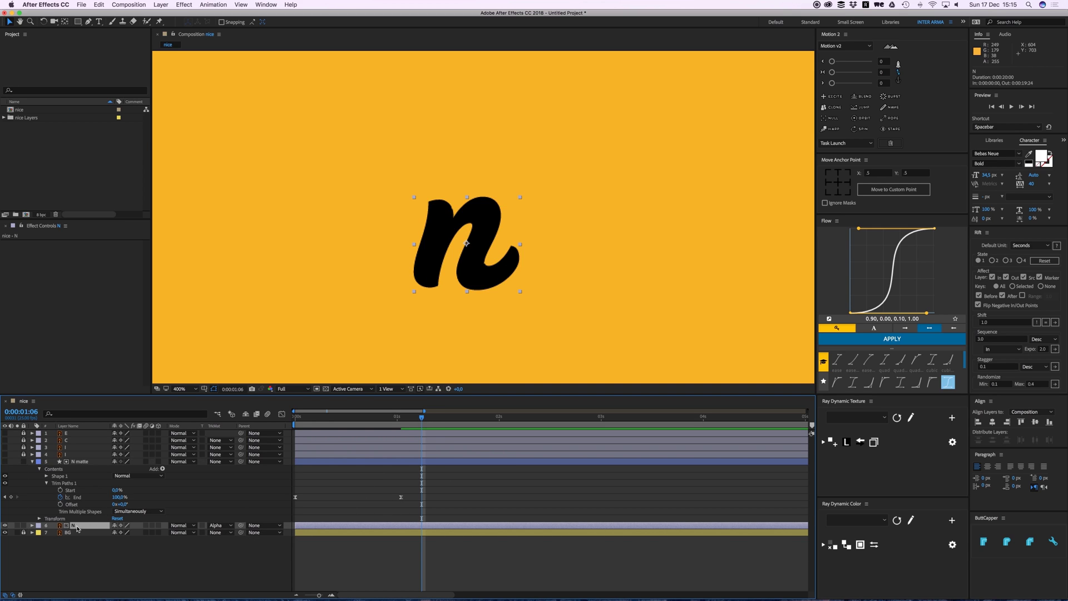
Preview the matted n write-on from the start of the composition
left_click(80, 461)
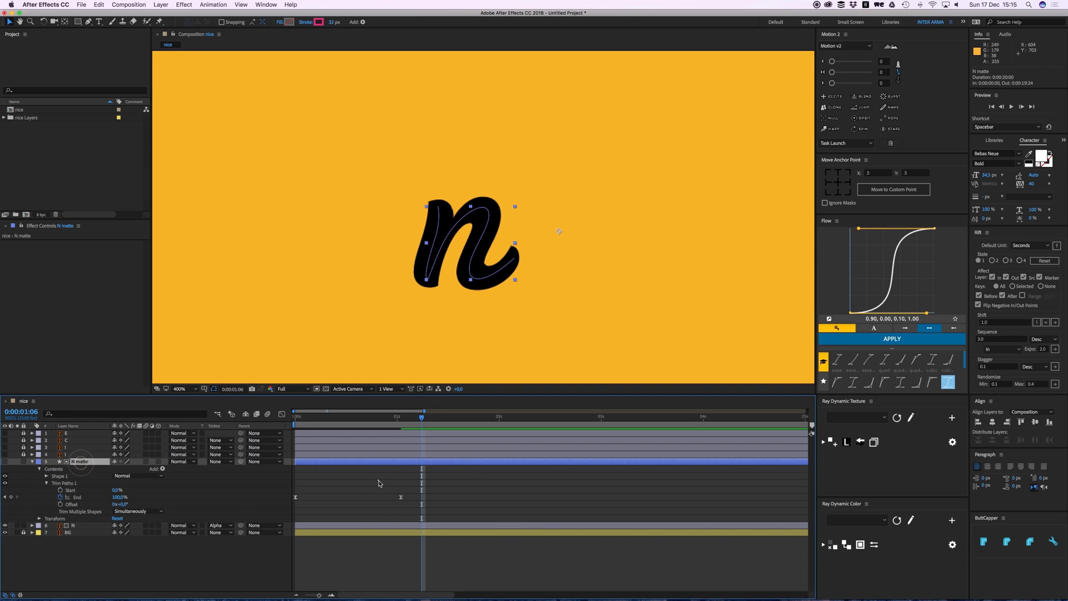
left_click(379, 484)
mouse_move(421, 418)
left_mouse_down()
mouse_move(356, 436)
mouse_move(348, 422)
mouse_move(294, 424)
left_mouse_up()
left_click(367, 461)
left_click(338, 477)
key("space")
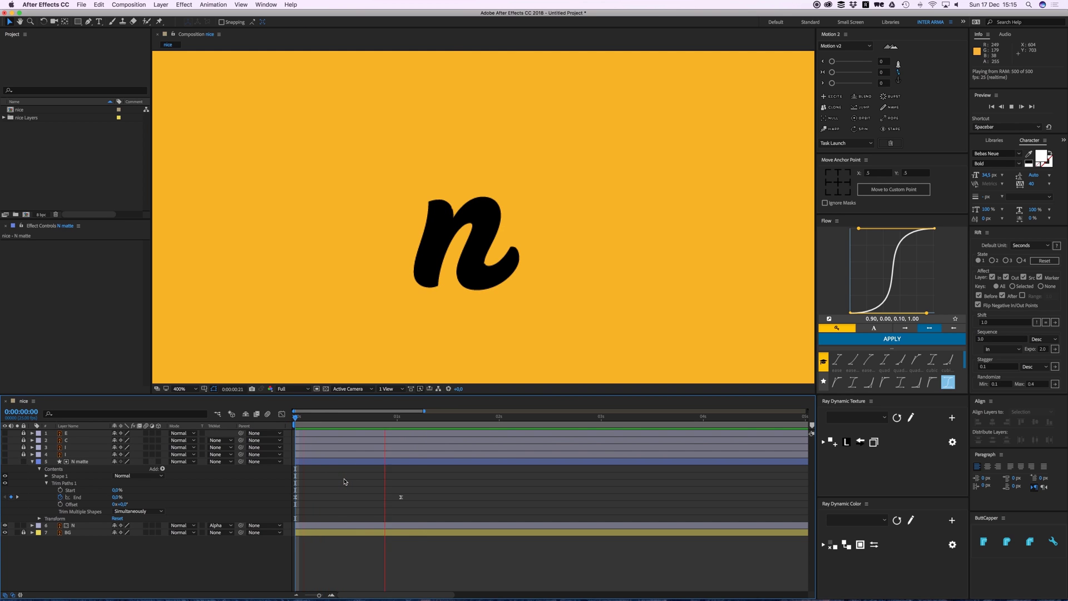
key("space")
Move the last Trim Paths End keyframe to 0:00:01:08 and preview the slower write-on
key("comma")
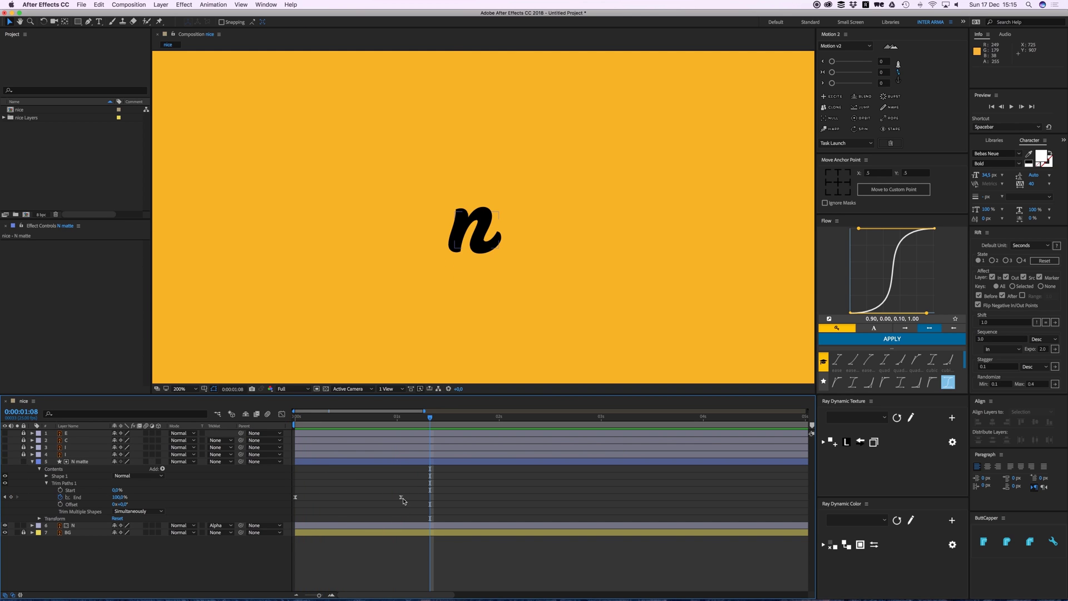
left_click_drag(401, 496, 429, 497)
key("Home")
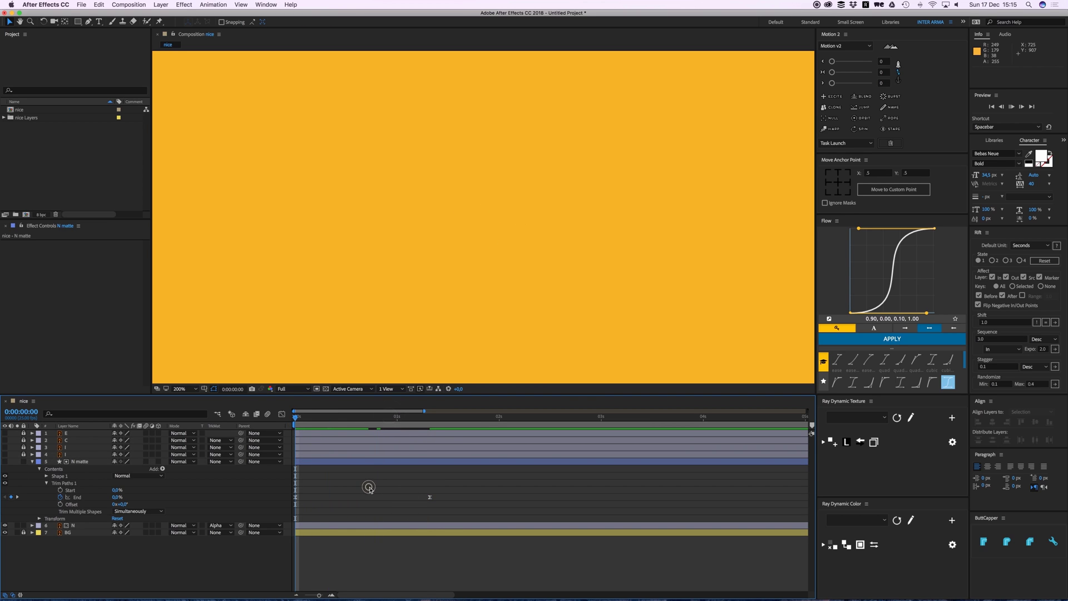
key("space")
key("space")
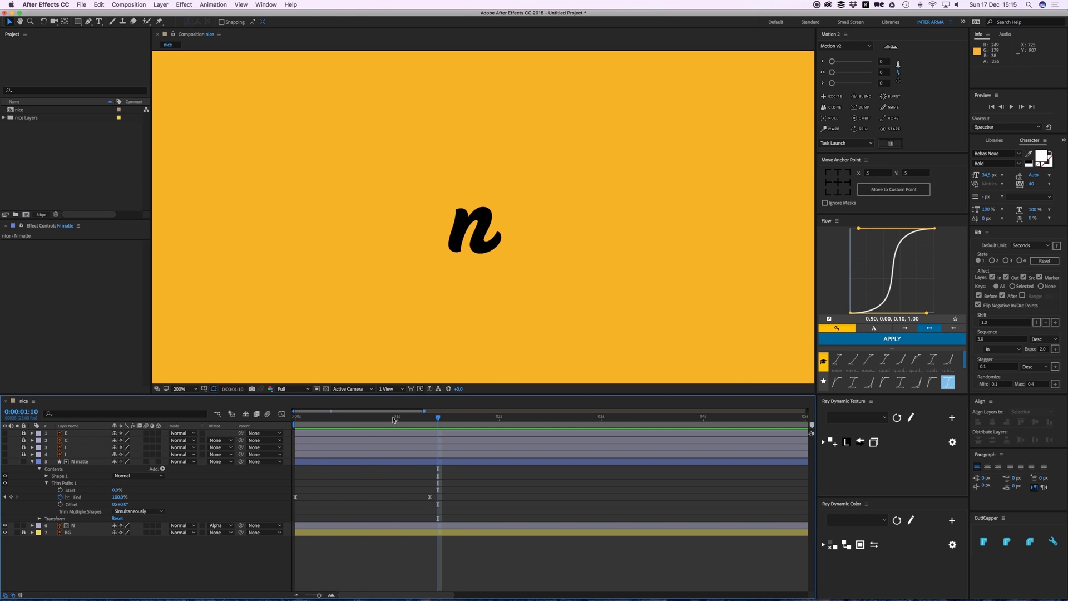
Trim the start of the N matte and N layers to 0:00:00:04 and preview the animation
left_click_drag(310, 421, 312, 423)
left_click(315, 461)
left_click(310, 524, "shift")
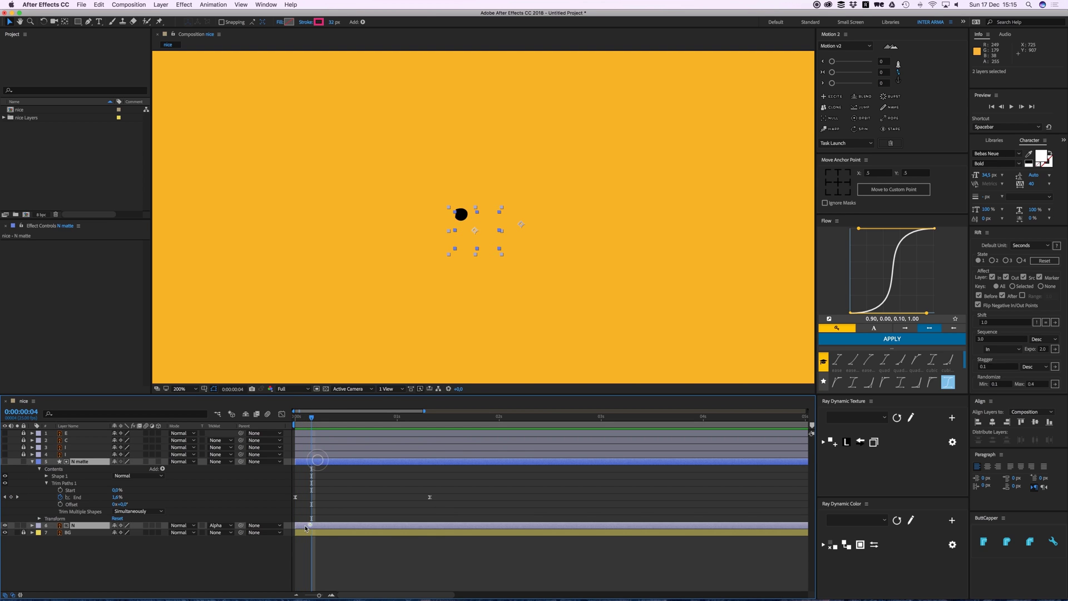
left_click_drag(296, 525, 312, 525)
left_click(343, 474)
left_click_drag(308, 416, 293, 417)
key("space")
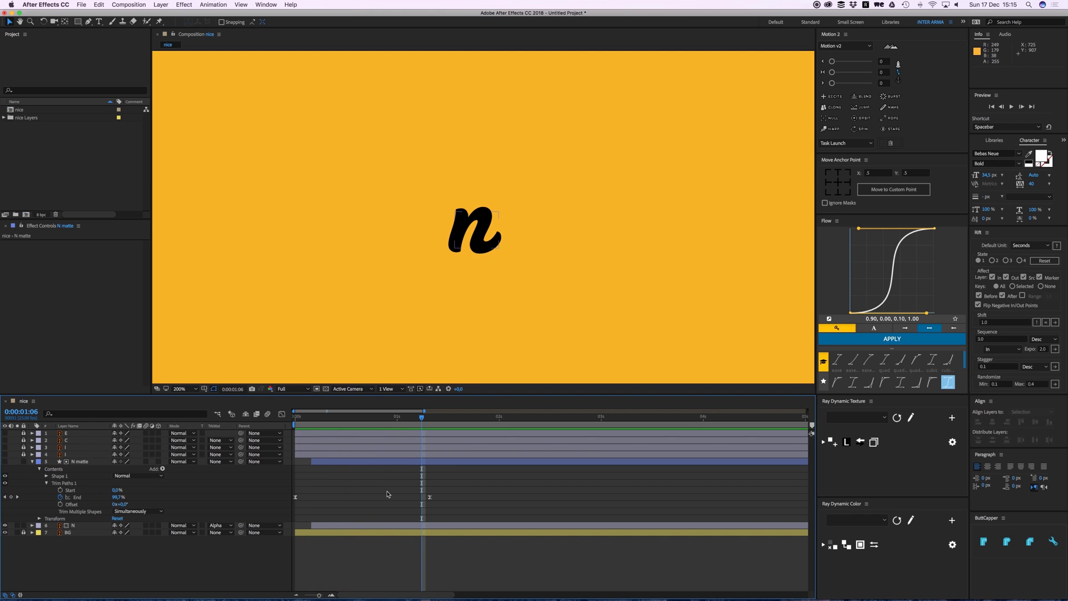
Collapse the N matte layer and make the remaining letter layers visible while leaving the matte itself hidden
left_click(32, 461)
left_click_drag(5, 433, 5, 461)
left_click(5, 461)
left_click(365, 534)
key("space")
left_click_drag(498, 268, 438, 316)
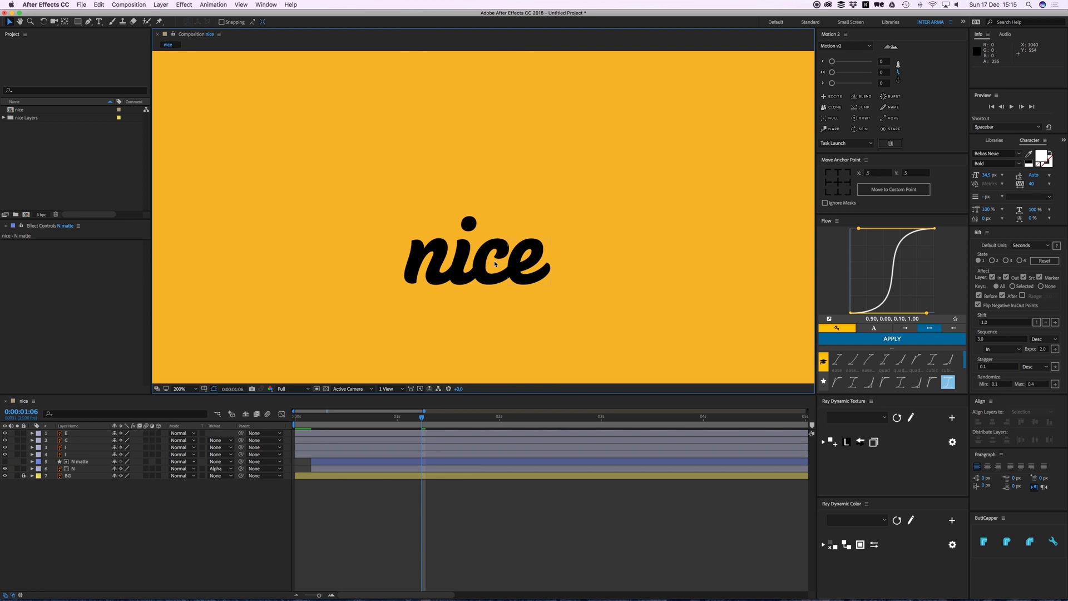
Draw a stroke path down the stem and tail of the i with the Pen tool and give it round caps
left_click_drag(461, 284, 504, 243)
key(".")
key("g")
left_click(494, 207)
mouse_move(489, 250)
left_mouse_down()
mouse_move(483, 267)
mouse_move(563, 247)
left_mouse_up()
left_click(1007, 541)
key("v")
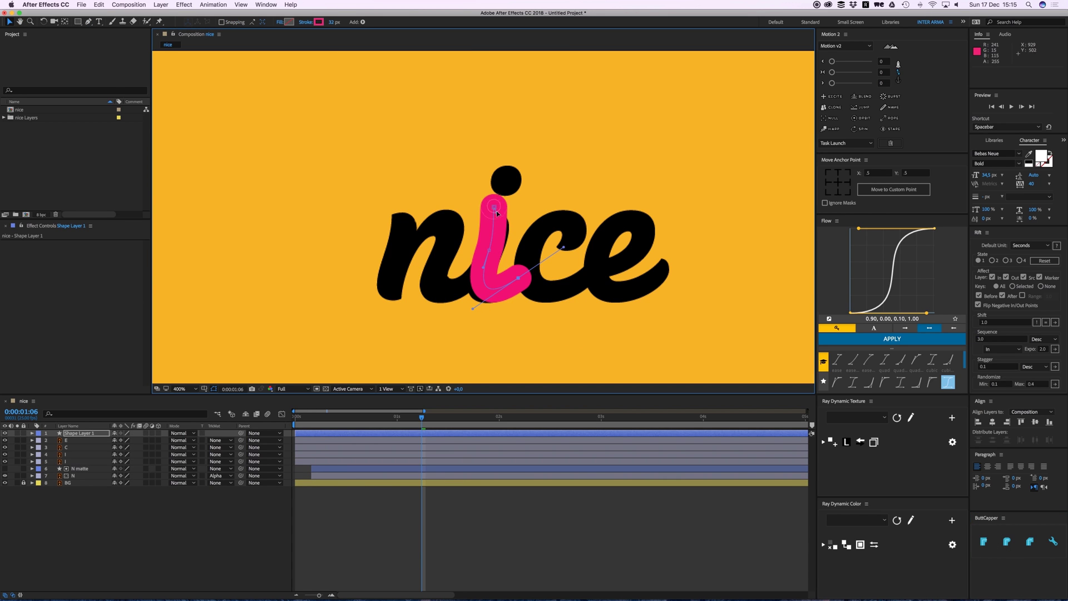
Solo the i stem, its stroke and the background layers, and adjust the path's vertices so the stroke covers the stem
left_click_drag(494, 207, 498, 214)
left_click_drag(518, 277, 519, 271)
left_click_drag(474, 302, 474, 315)
left_click(18, 461)
left_click(17, 482)
left_click(17, 433)
left_click(79, 433)
key("g")
left_click_drag(488, 254, 487, 257)
left_click_drag(498, 214, 495, 220)
Add Trim Paths to the i stroke layer and keyframe its End value, dropping it to 0% at the composition start
left_click(31, 433)
left_click(161, 440)
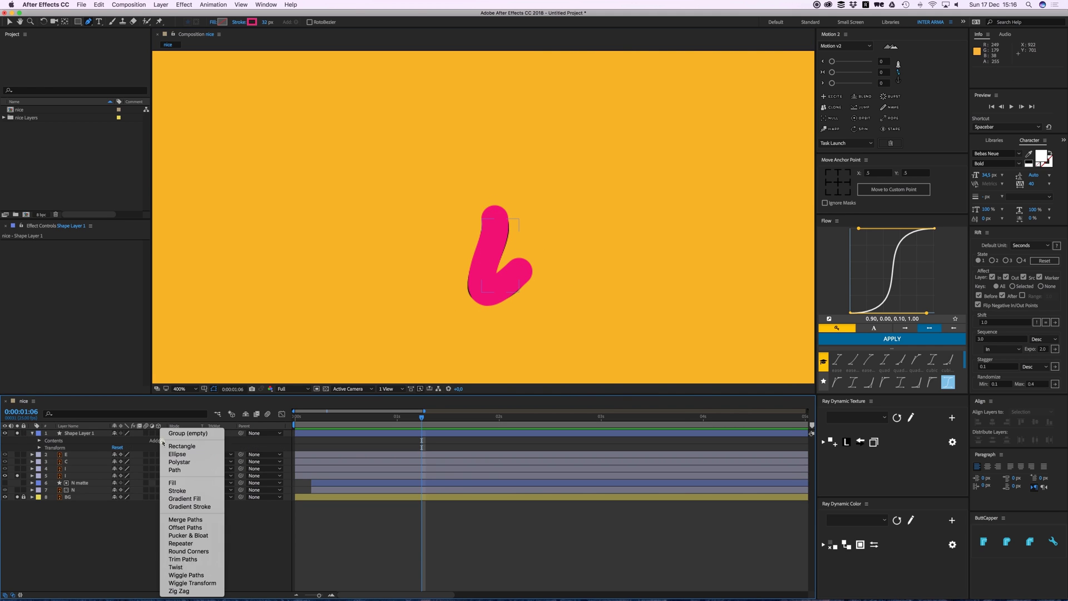
left_click(179, 559)
left_click(46, 454)
left_click(61, 468)
key("Home")
left_click_drag(117, 468, 66, 468)
Smooth the i stroke's Trim Paths End keyframes in the Graph Editor by increasing the influence, and preview the write-on
left_click_drag(291, 459, 413, 543)
left_click(282, 413)
left_click_drag(329, 570, 338, 570)
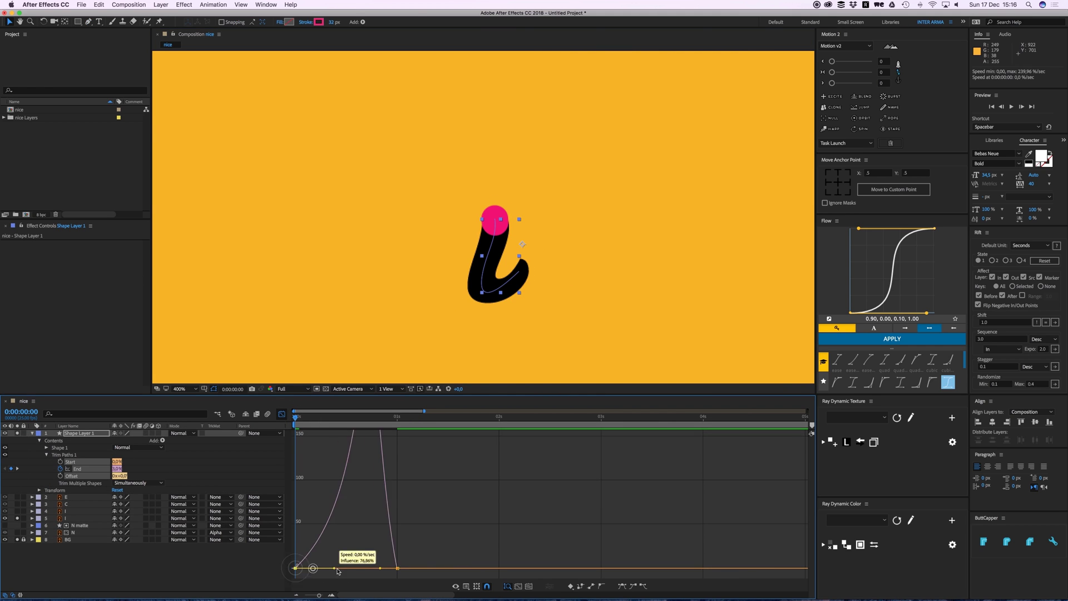
left_click(281, 413)
key("space")
Use the i stroke layer as the i stem's alpha matte and trim both layers to start at 0:00:00:04
left_click_drag(79, 432, 74, 514)
left_click(217, 518)
left_click(228, 539)
left_click_drag(409, 414, 314, 434)
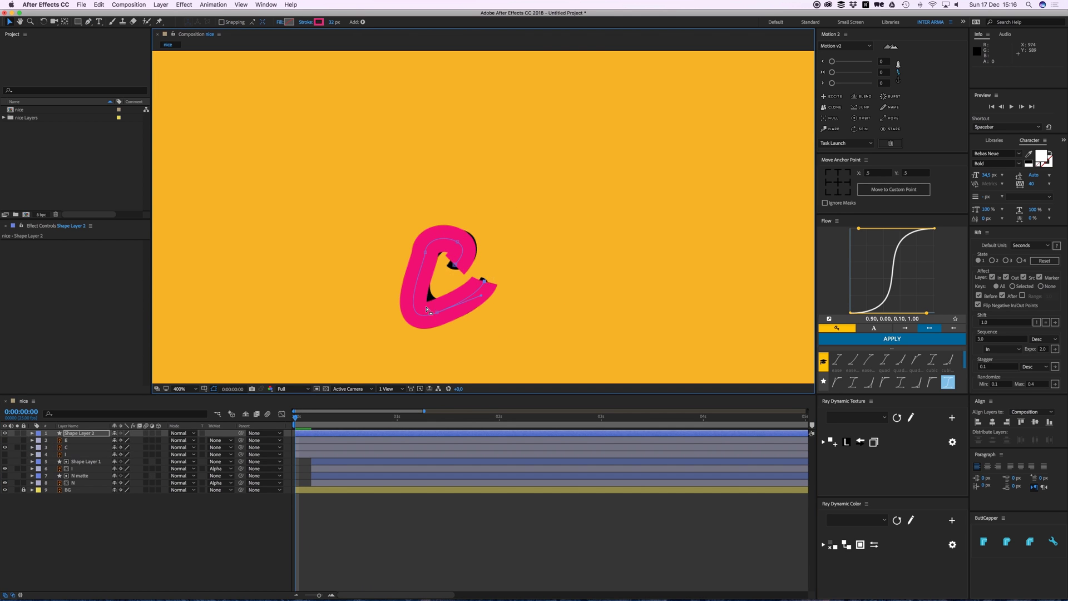
Adjust the c path's lower vertex and animate Trim Paths End from 0% to 100% at 0:00:01:00 with eased keyframes
left_click_drag(444, 311, 445, 309)
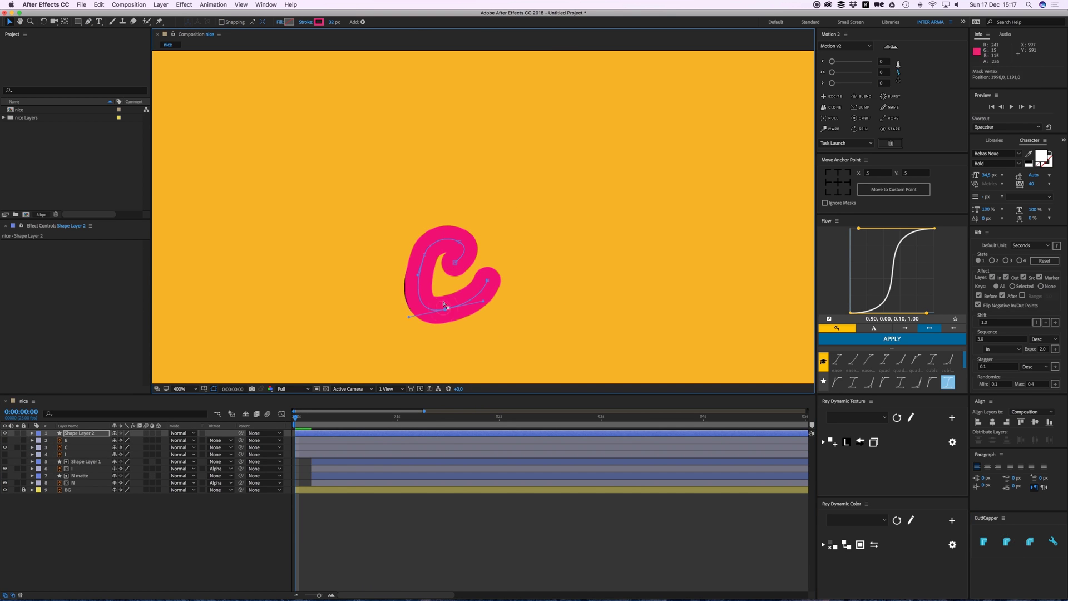
left_click(31, 433)
left_click(162, 440)
left_click(186, 559)
left_click(67, 475)
left_click_drag(294, 475, 397, 476)
left_click_drag(120, 475, 62, 475)
right_click(293, 477)
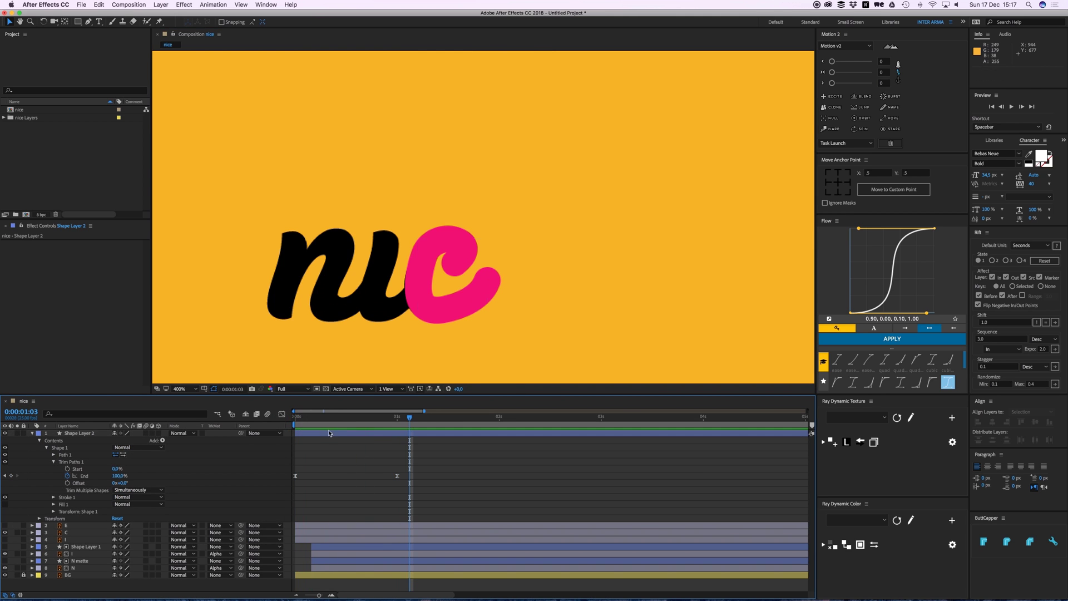
Set the C layer to use its stroke as an alpha matte and trim both layers to start at 0:00:00:04
left_click(229, 533)
left_click(254, 553)
key("u")
left_click_drag(409, 417, 312, 440)
left_click(334, 440)
left_click(334, 455, "shift")
left_click(327, 445)
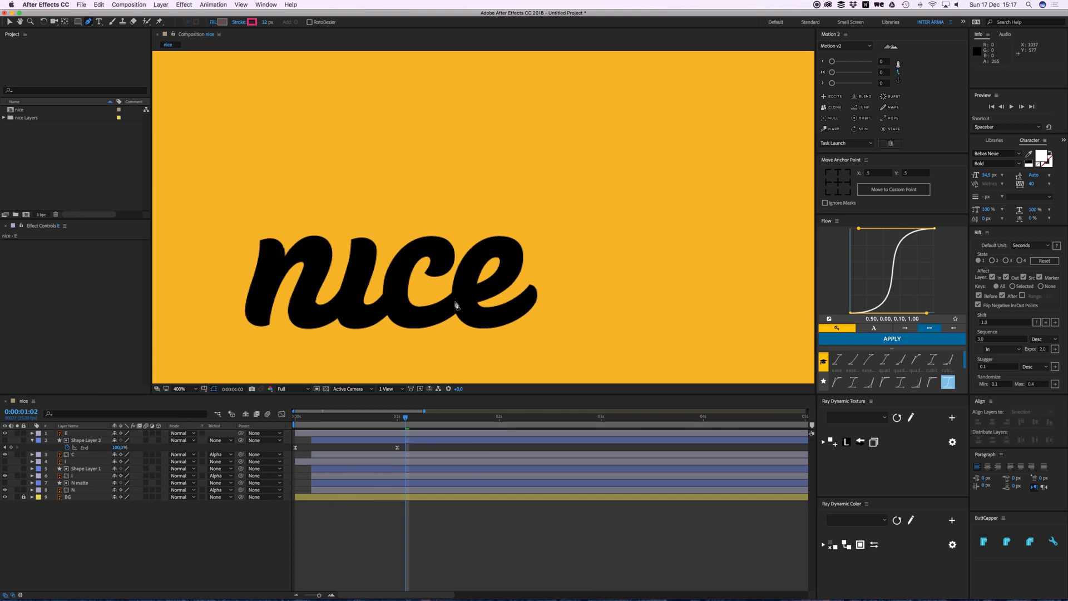
Draw a looping stroke path over the e with the Pen tool and give it round caps
left_click(495, 249)
left_click(477, 319)
left_click(534, 299)
left_click_drag(523, 304, 529, 297)
left_click(1006, 541)
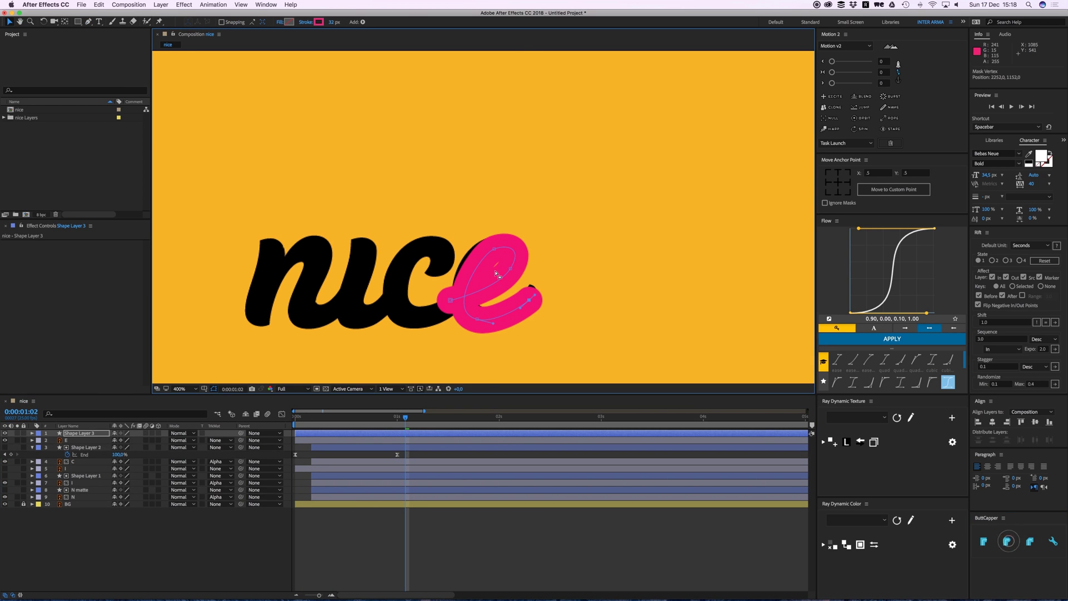
Adjust the e path's vertices to cover the letter and solo the e stroke, E and background layers
left_click_drag(494, 249, 490, 248)
left_click(17, 503)
left_click(18, 433)
left_click(17, 440)
left_click(467, 301)
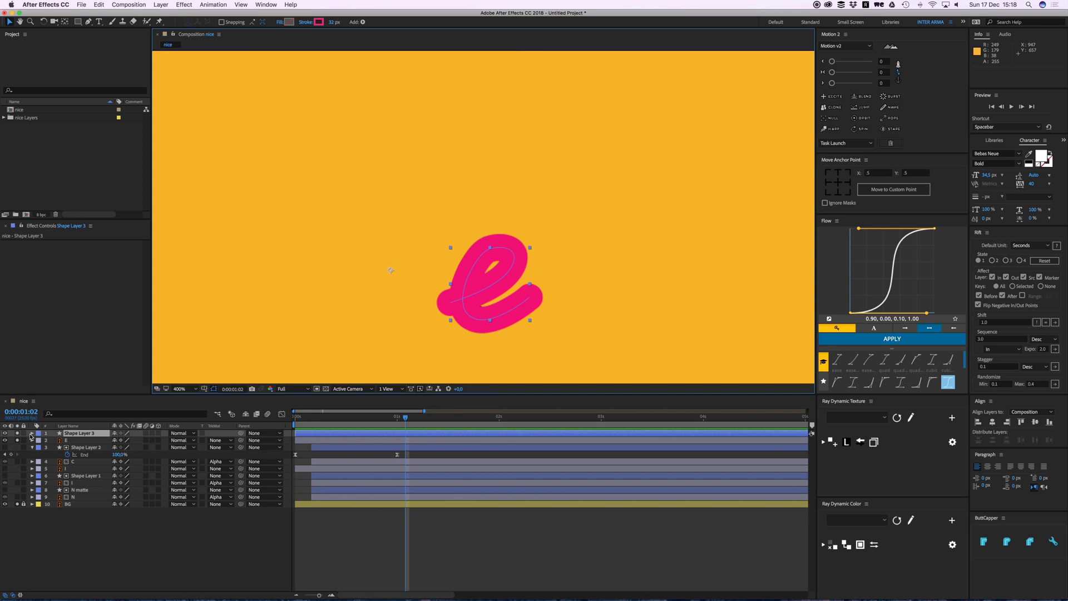
Add Trim Paths to the e stroke and animate its End value from 0% at the composition start with eased keyframes
left_click(32, 433)
left_click(162, 440)
left_click(190, 549)
left_click(46, 455)
left_click(60, 468)
left_click_drag(346, 418, 295, 418)
left_click_drag(116, 468, 72, 468)
right_click(295, 468)
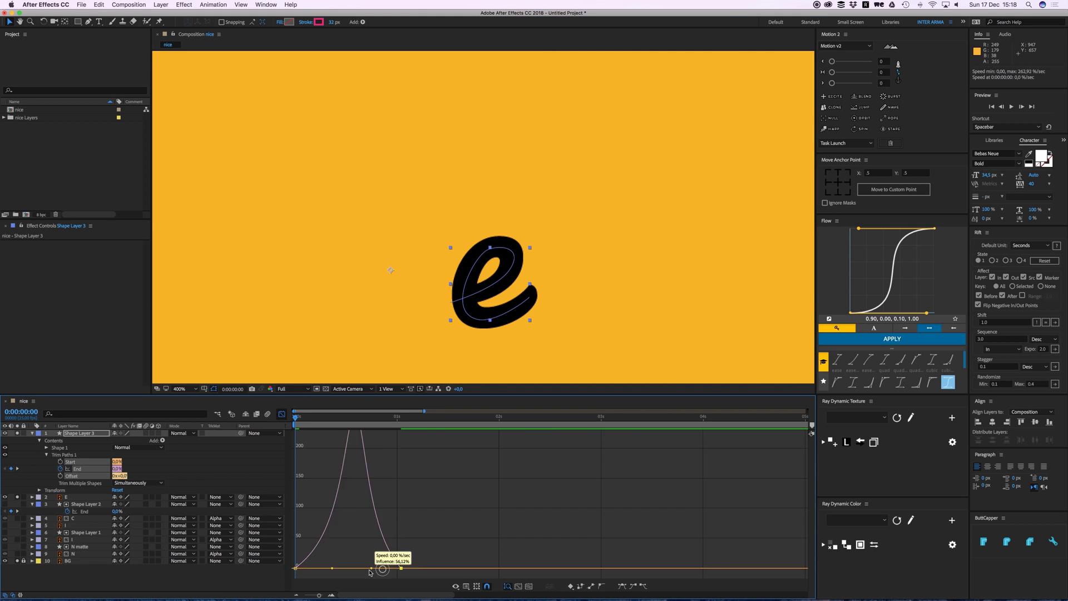
key("shift+F3")
Scrub through the matted e write-on to 0:00:00:12 to examine the reveal, undoing the last shift of its stroke layer
mouse_move(297, 419)
left_mouse_down()
mouse_move(358, 419)
mouse_move(328, 421)
mouse_move(376, 433)
mouse_move(349, 434)
left_mouse_up()
left_click(351, 433)
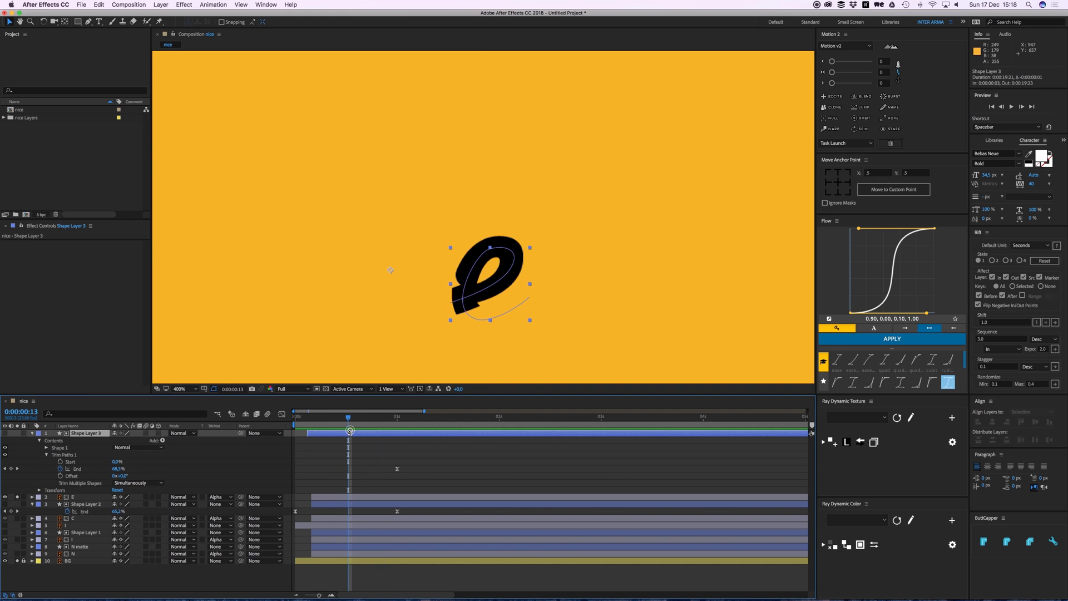
key("super+z")
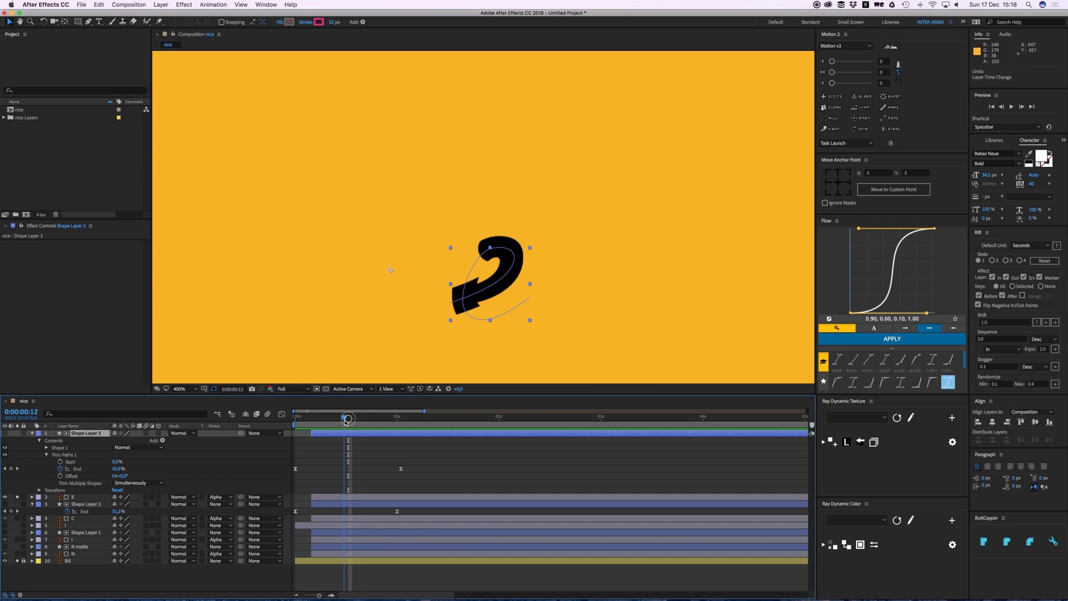
key("Page_Up")
left_click(371, 448)
Reduce the e stroke's width to 20 px and scrub to 0:00:00:23 to check the letter's coverage
left_click(329, 432)
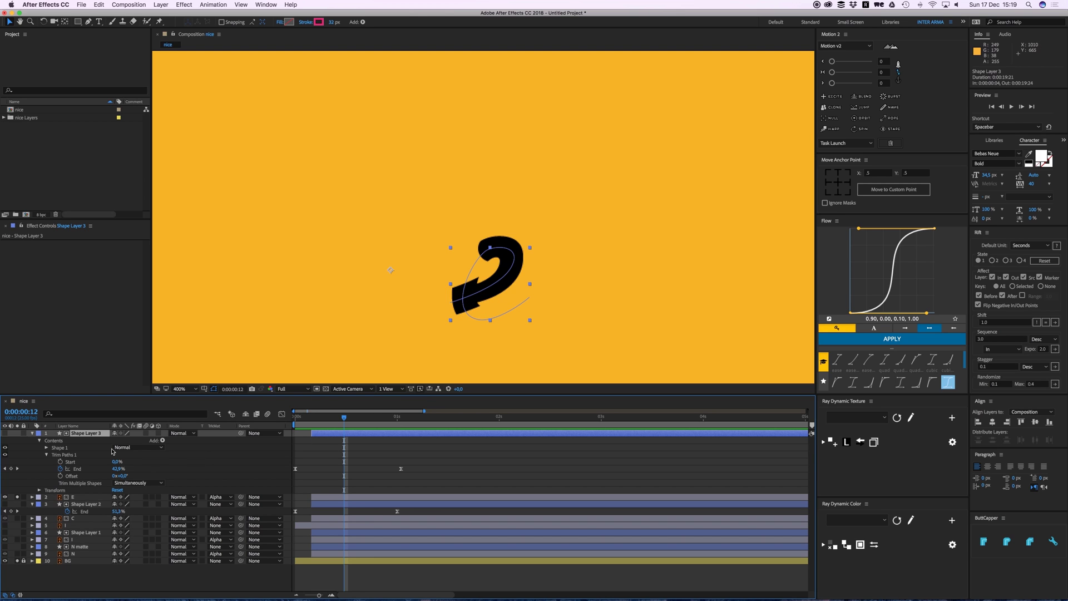
left_click_drag(332, 23, 328, 25)
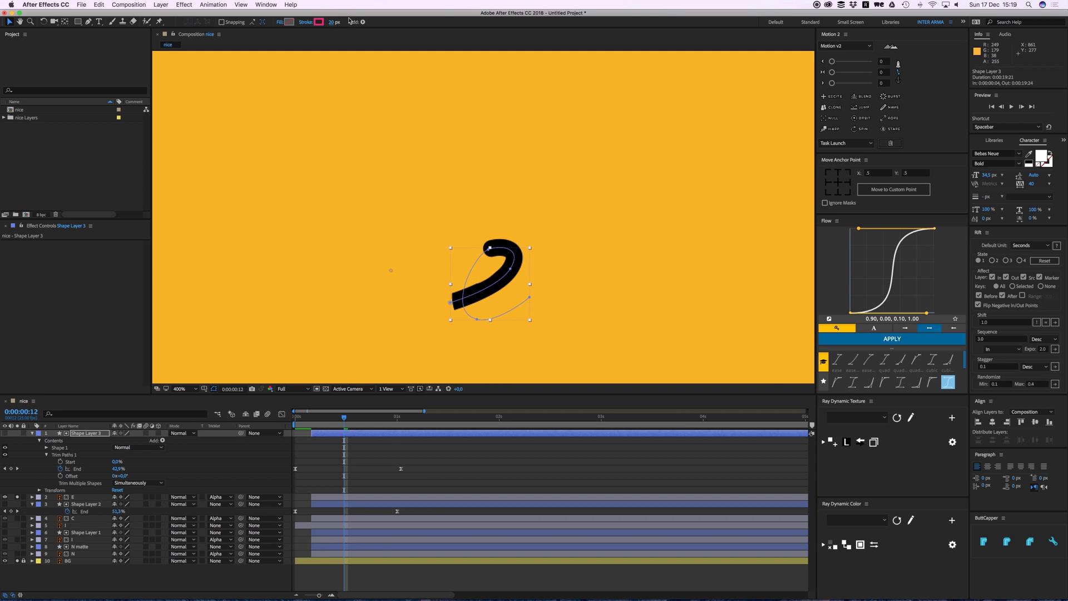
key("k")
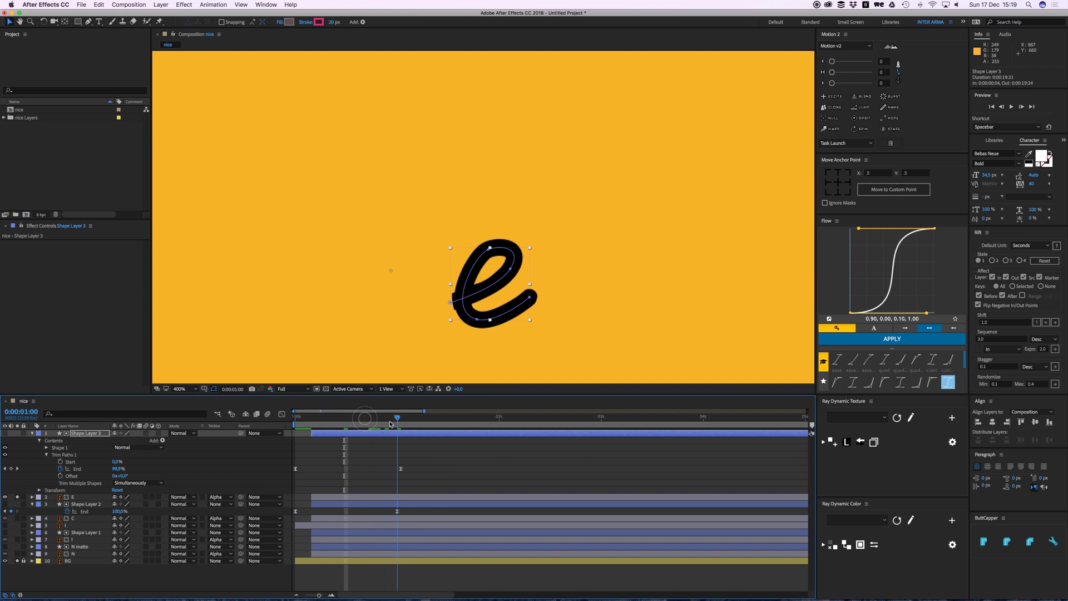
mouse_move(393, 419)
left_mouse_down()
mouse_move(361, 421)
mouse_move(389, 427)
left_mouse_up()
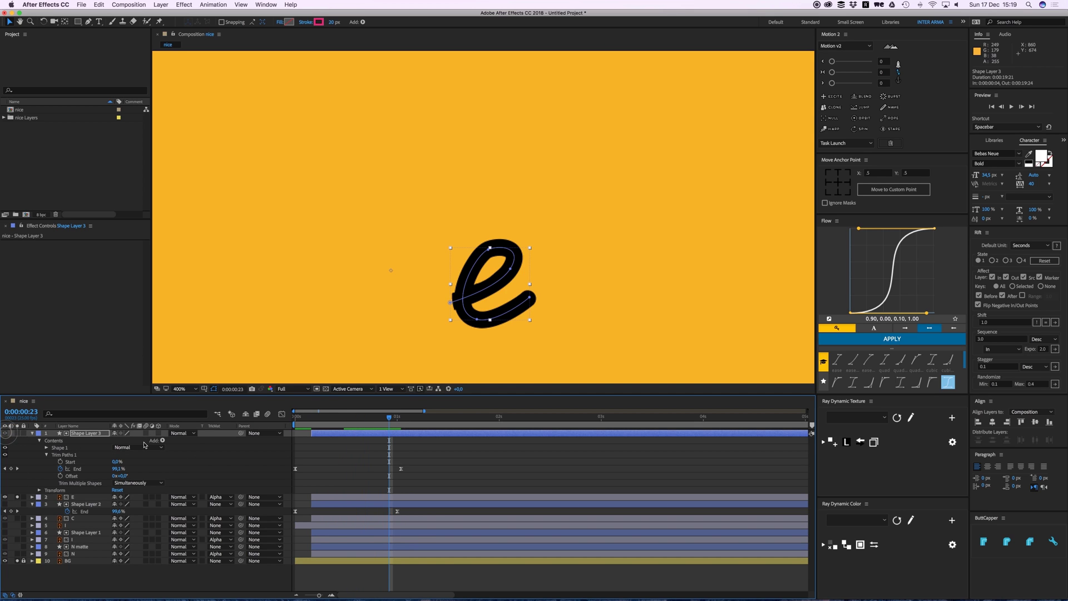
left_click(225, 498)
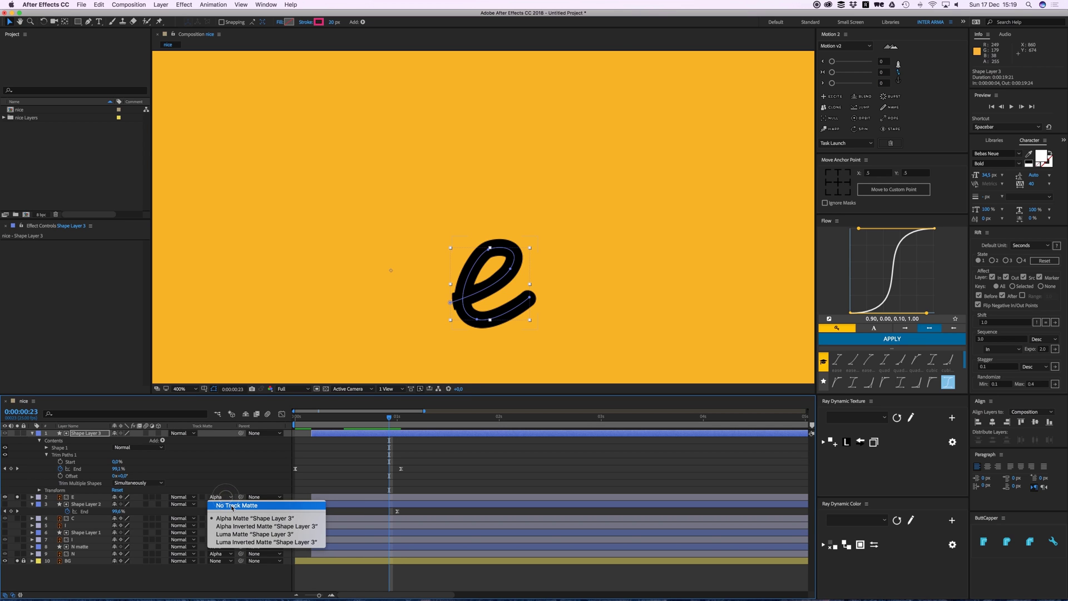
left_click(232, 505)
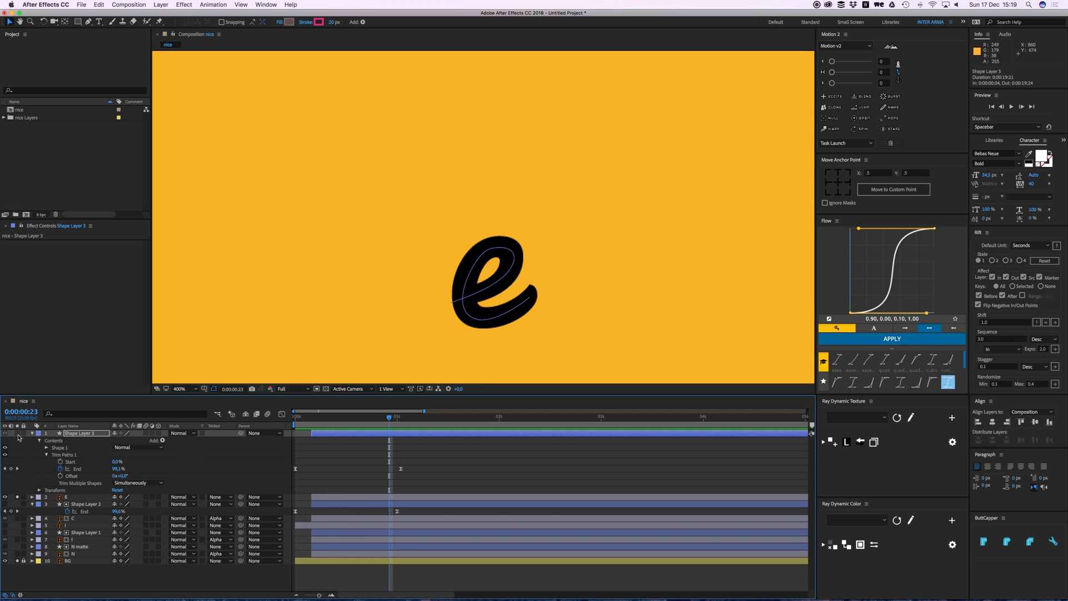
left_click(222, 499)
left_click(234, 519)
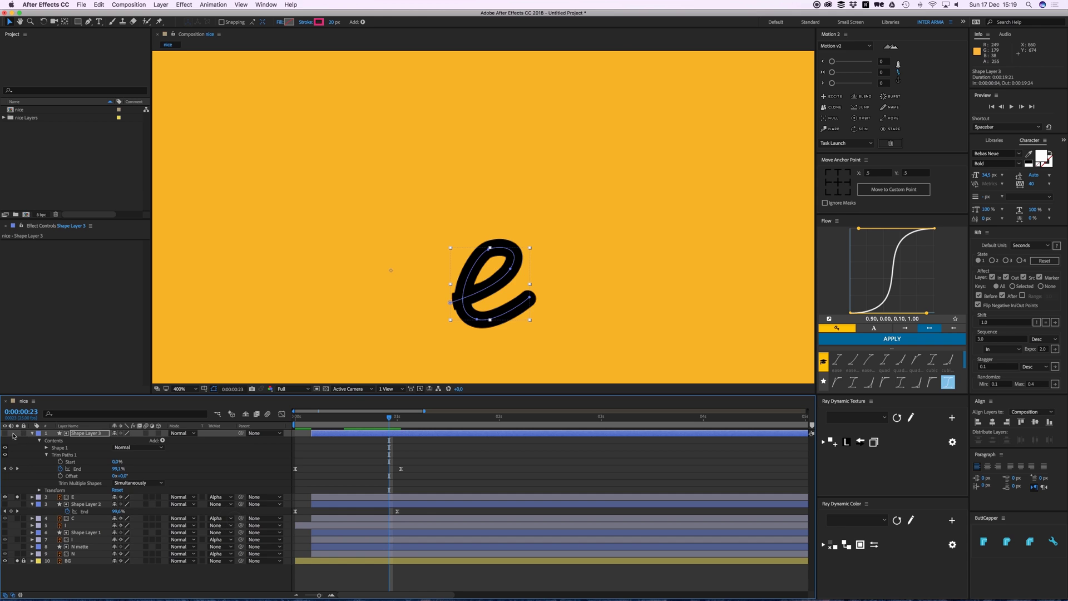
Solo the e stroke layer, lower its opacity to 54%, and remove the track matte from the E layer
left_click(18, 433)
key("t")
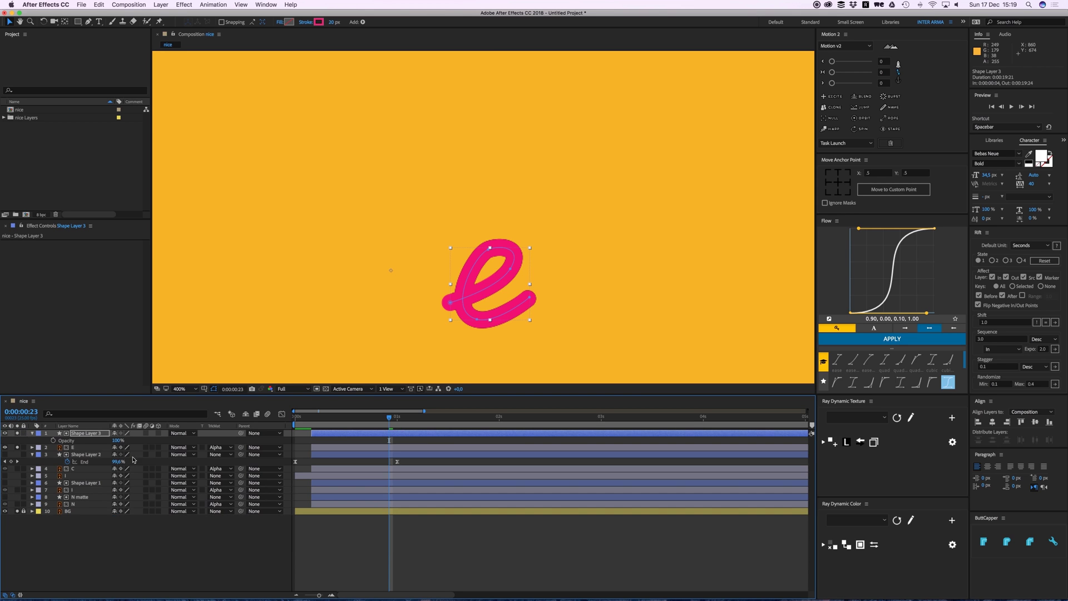
left_click_drag(120, 440, 118, 440)
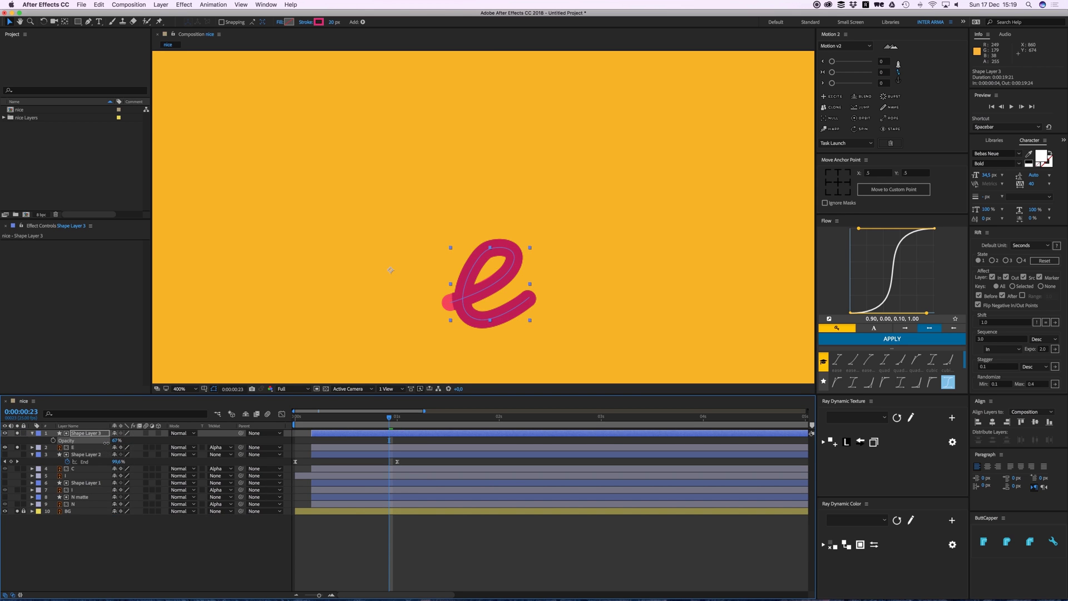
left_click(75, 448)
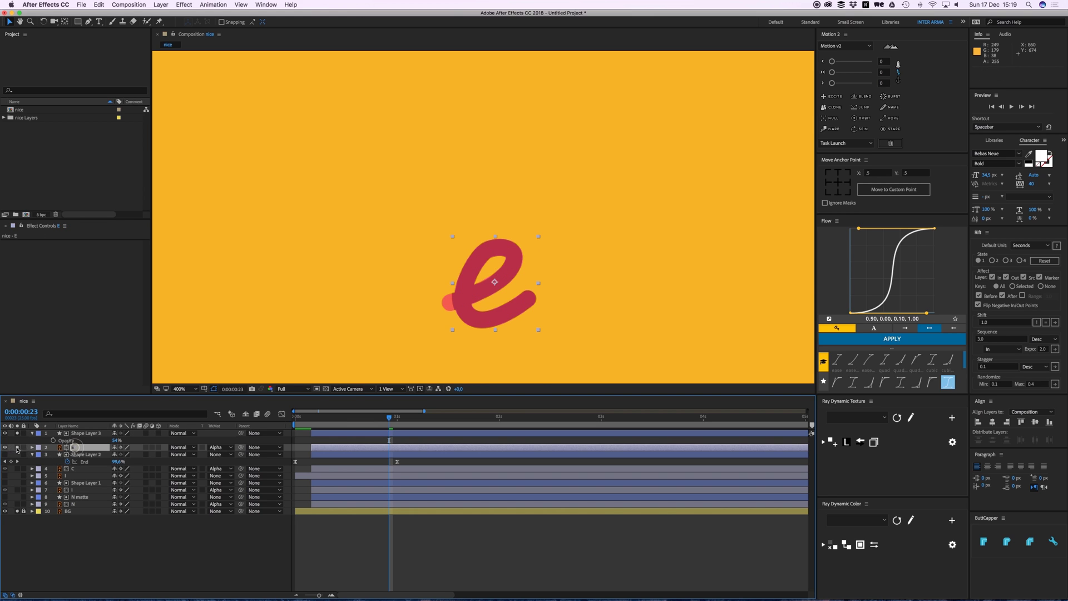
left_click(217, 447)
left_click(229, 457)
left_click(472, 516)
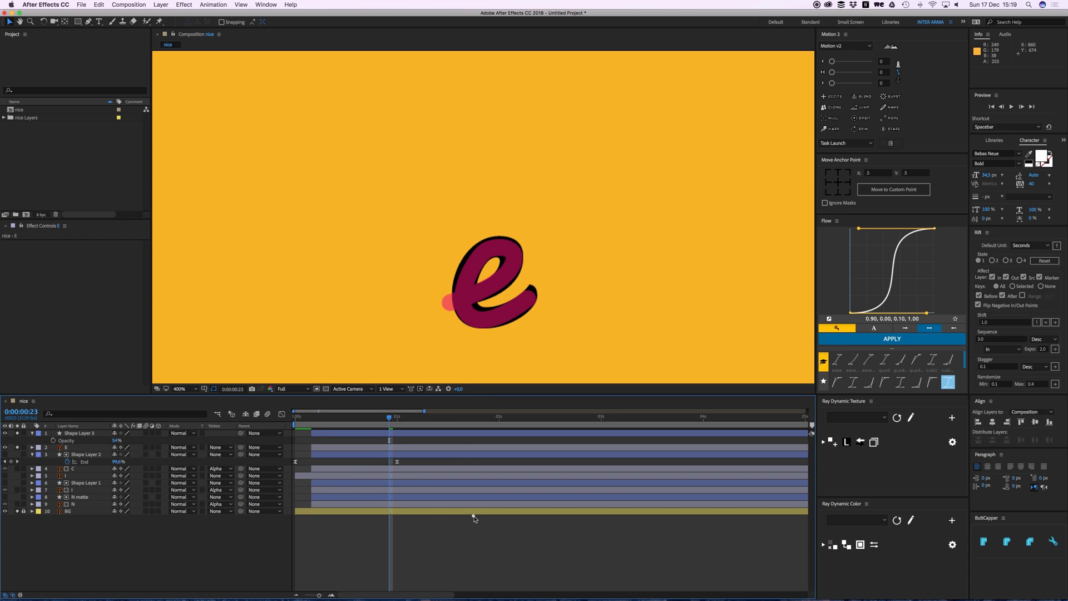
Set the e stroke's width to 25 px and fit its path vertices to the letter, moving the start point inside the crossbar
left_click(340, 432)
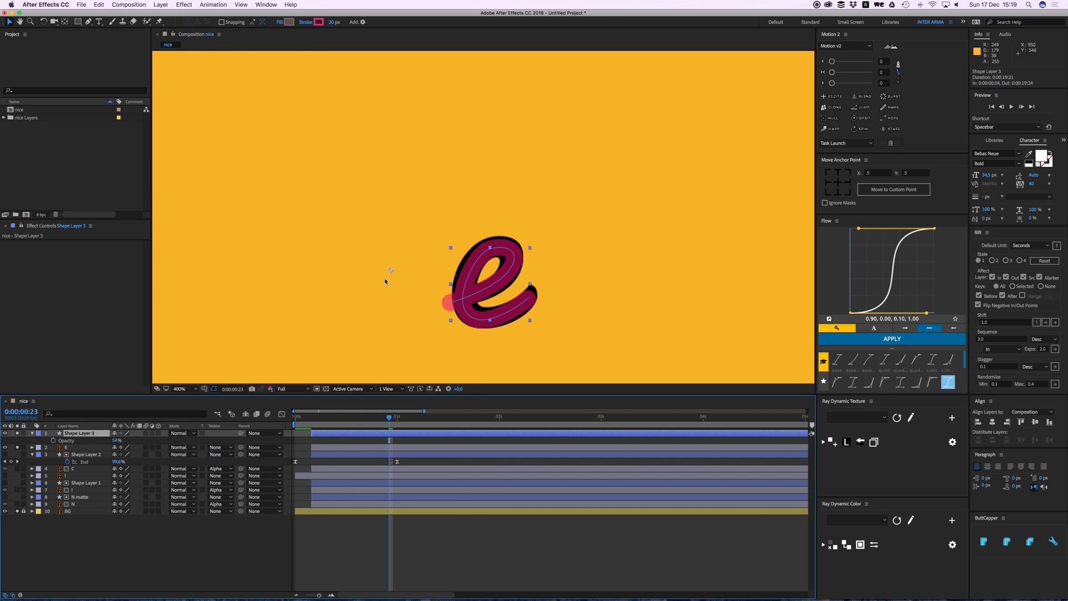
left_click_drag(332, 23, 339, 25)
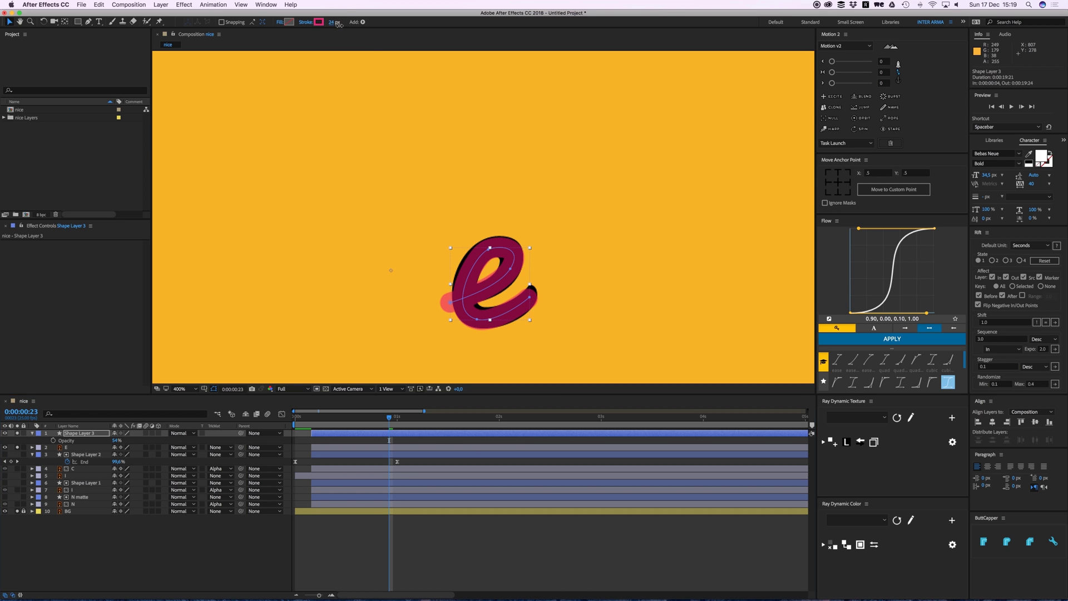
scroll(497, 227, "up", 1)
left_click(491, 227)
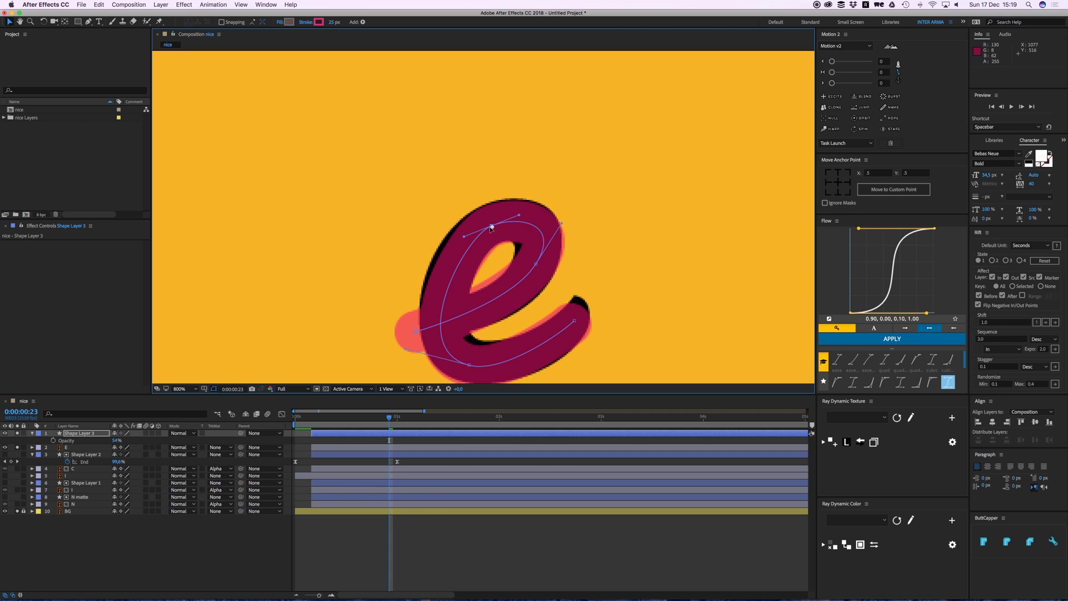
left_click_drag(491, 227, 487, 228)
left_click(535, 264)
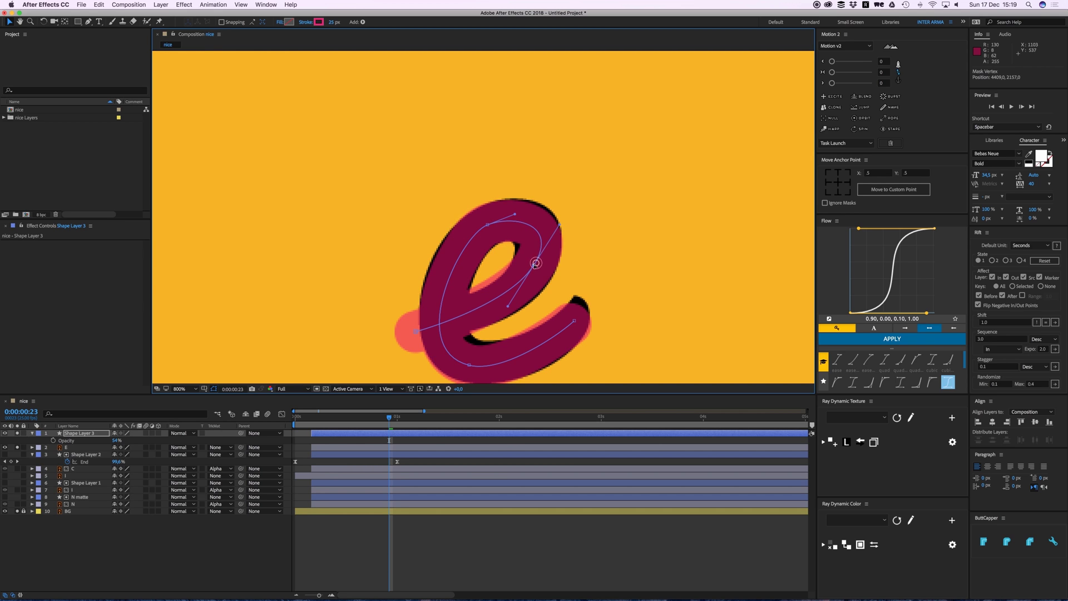
left_click_drag(561, 224, 558, 226)
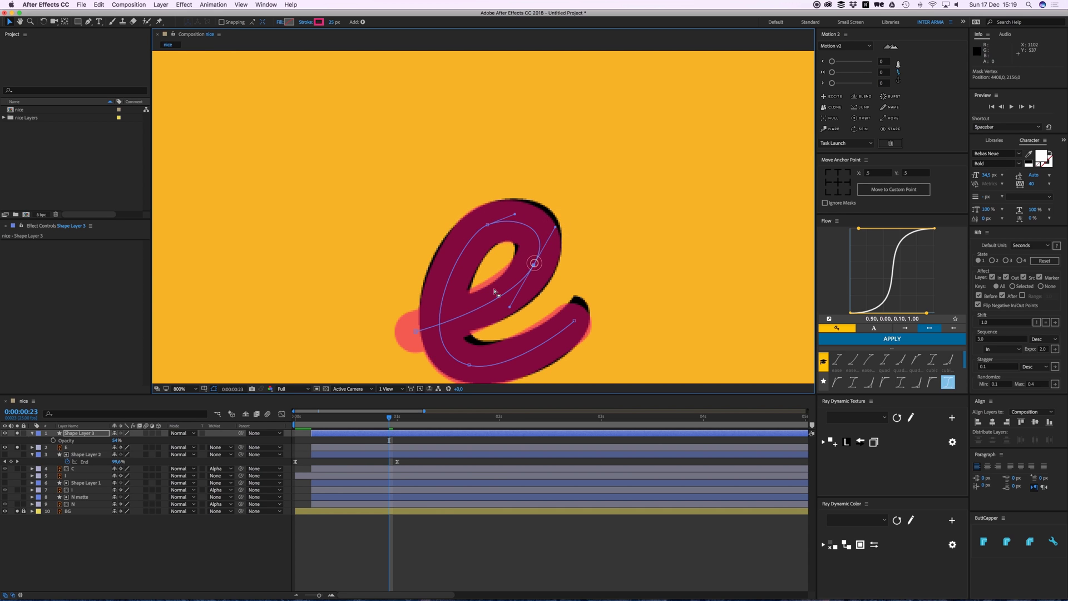
left_click(416, 332)
left_click_drag(414, 333, 477, 311)
left_click_drag(469, 365, 473, 361)
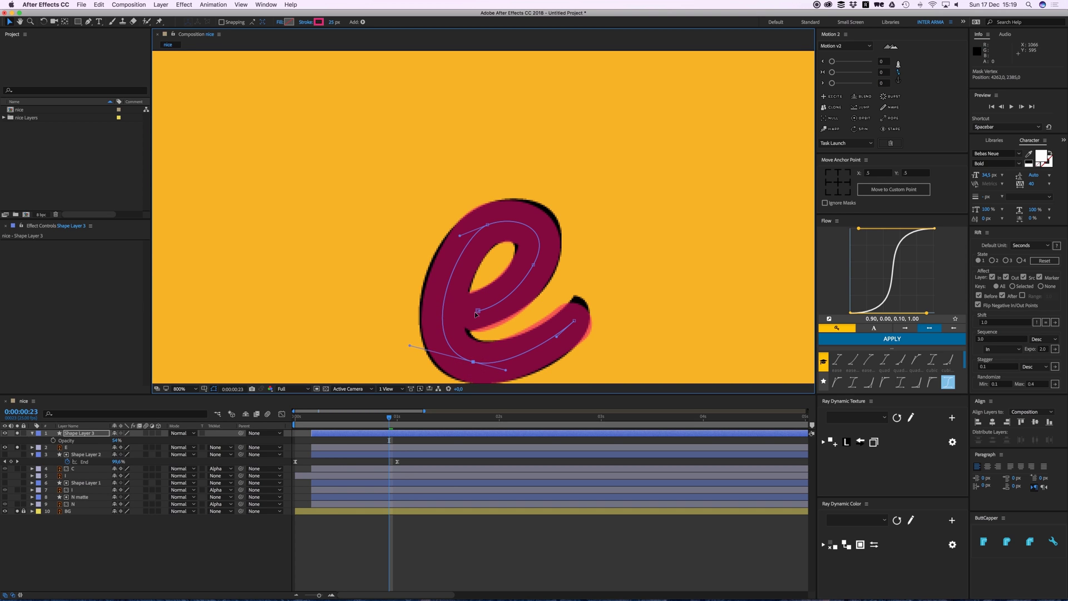
Increase the e stroke's width to 27 px
scroll(475, 311, "down", 1)
left_click(334, 23)
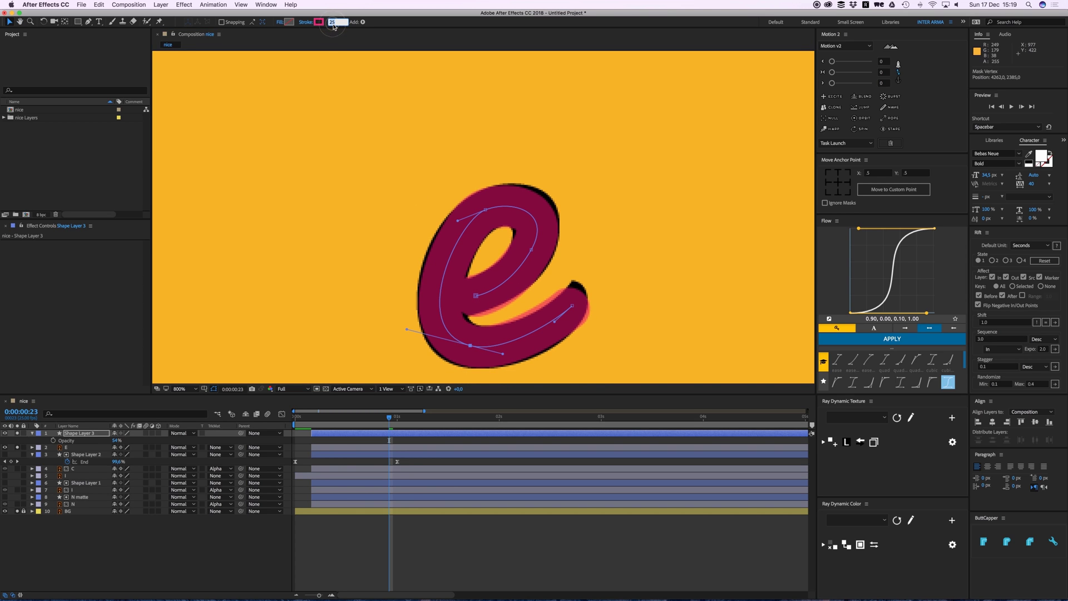
key("Up")
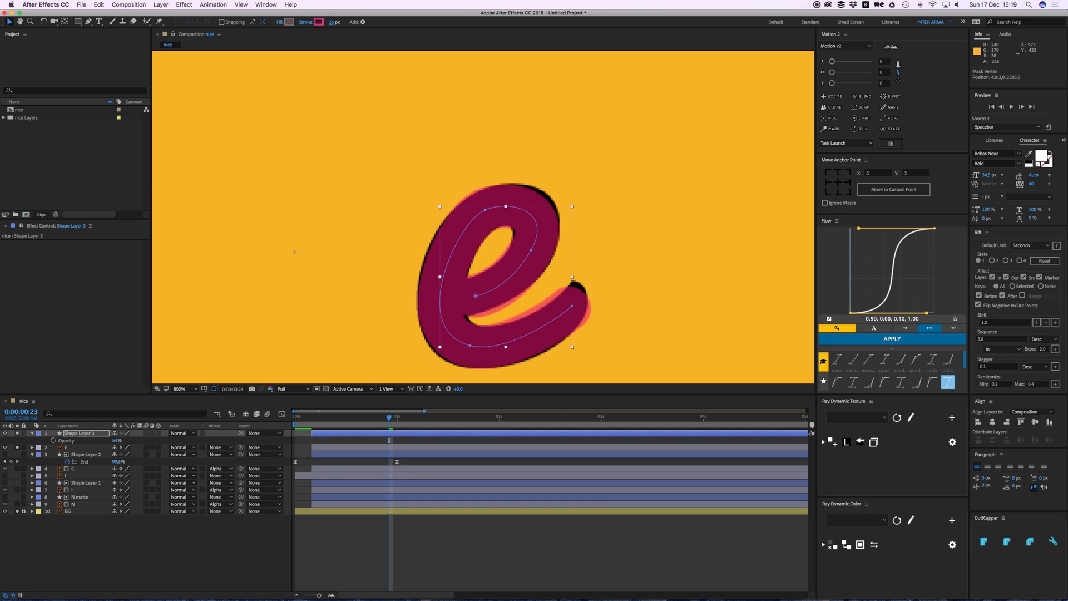
type("27")
key("Return")
left_click_drag(514, 200, 514, 184)
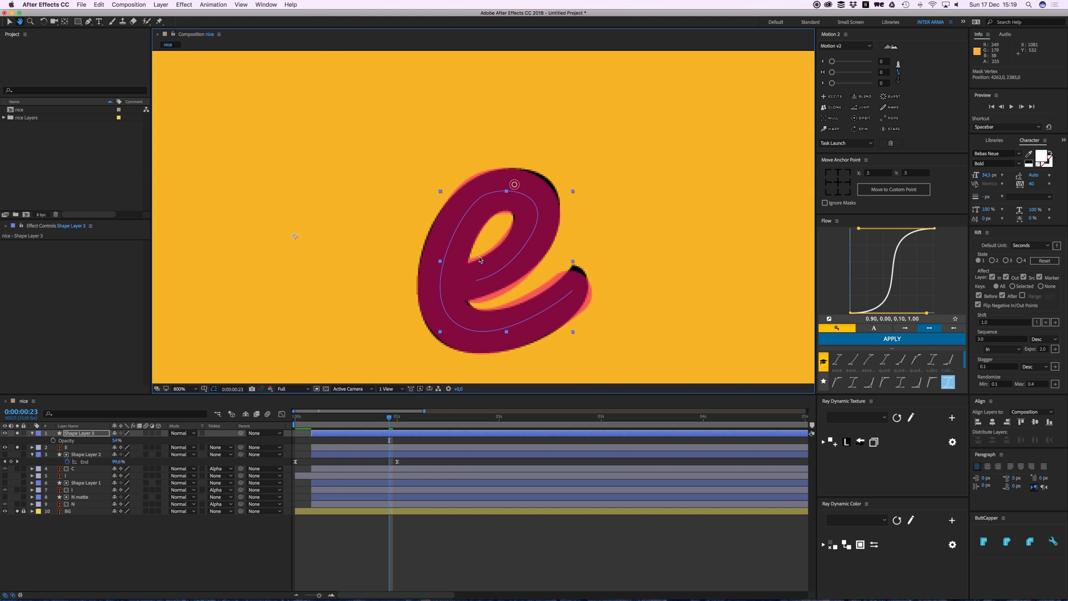
Fine-tune the vertices of the e stroke's path at its start, upper curve and tail end to cover the letter's edges
left_click_drag(475, 283, 479, 283)
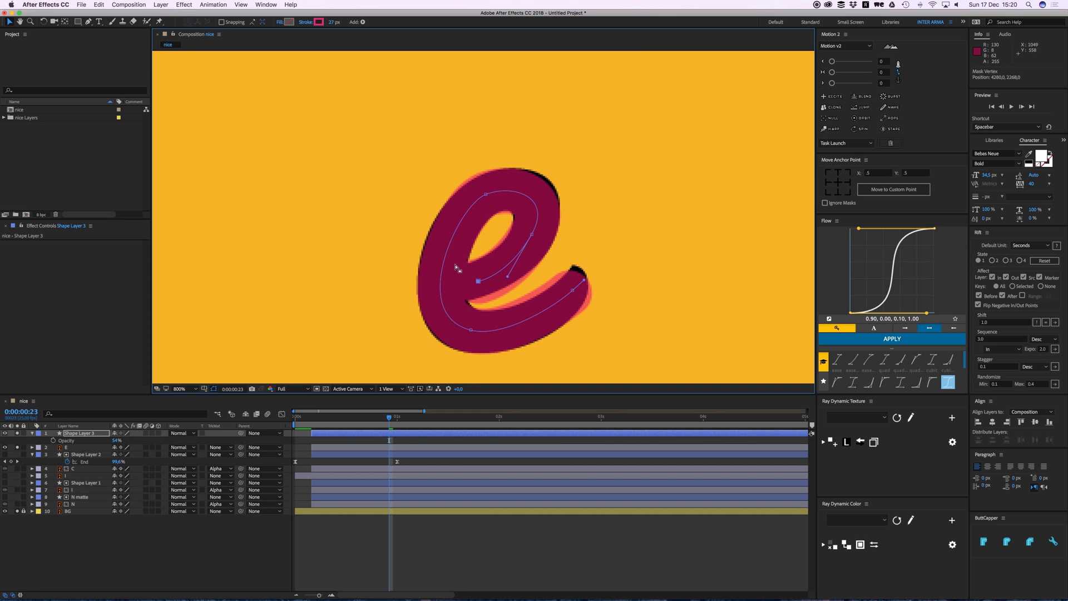
mouse_move(573, 290)
left_mouse_down()
mouse_move(587, 275)
mouse_move(575, 286)
left_mouse_up()
left_click_drag(485, 194, 488, 192)
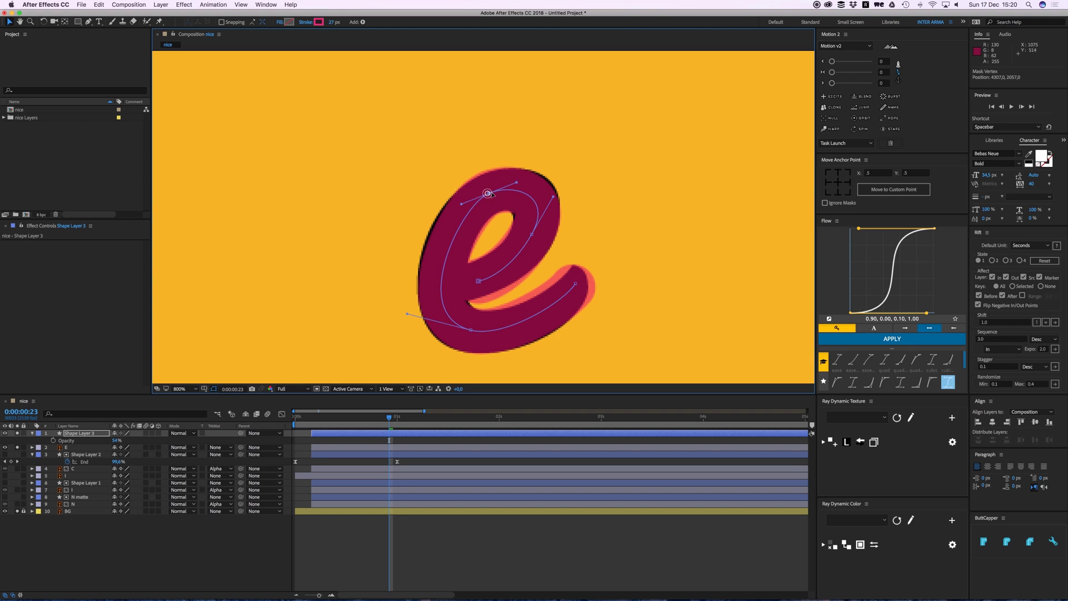
left_click_drag(478, 281, 478, 280)
left_click_drag(489, 193, 487, 193)
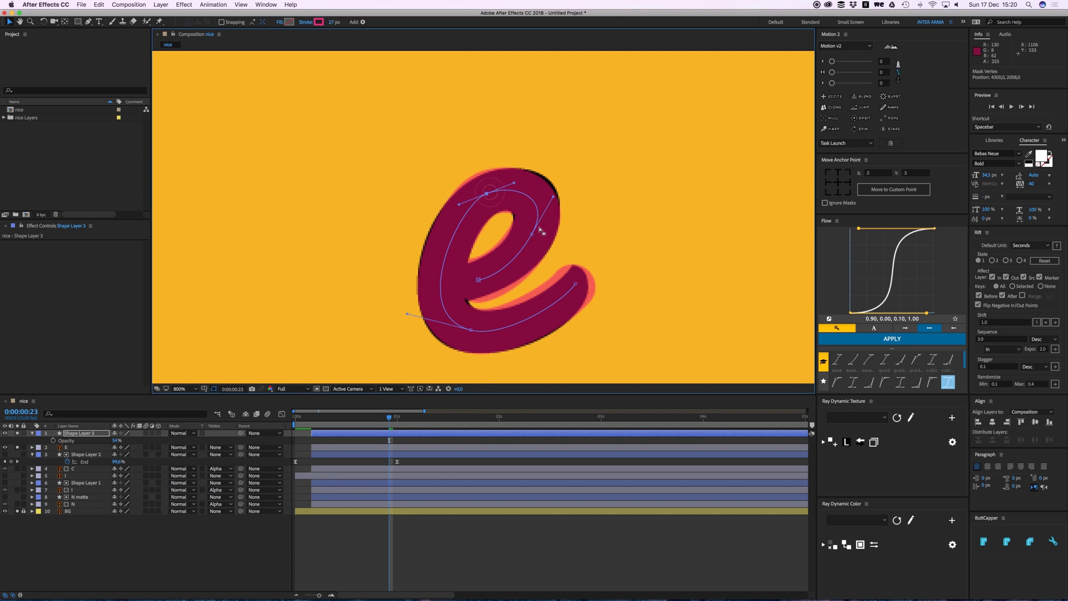
left_click_drag(532, 234, 534, 231)
Set the e stroke's width to 30 px and move the path's start point slightly further along the crossbar
left_click(332, 23)
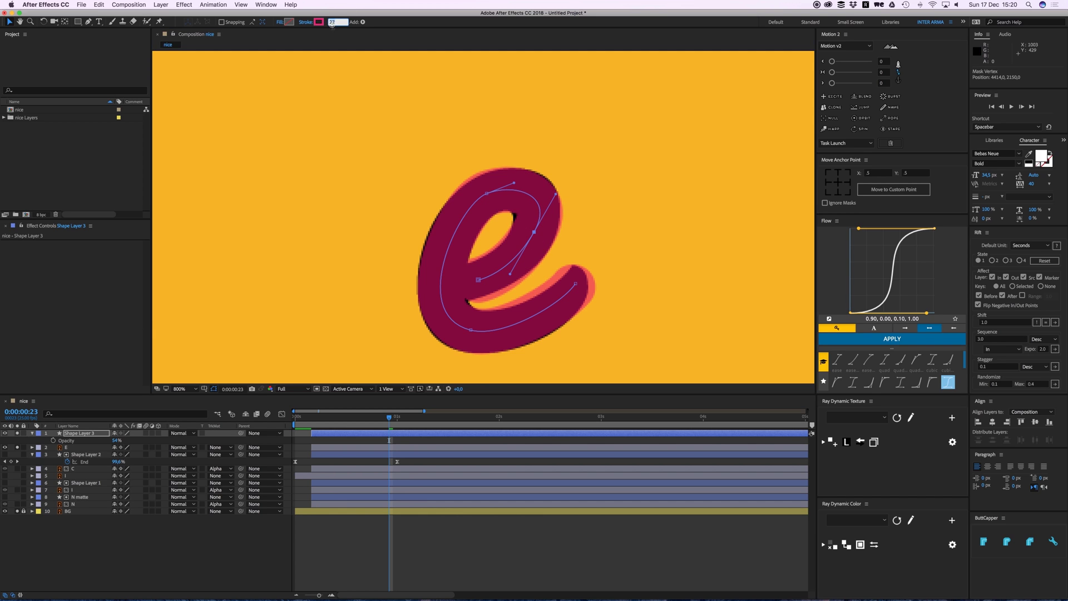
type("30")
key("Return")
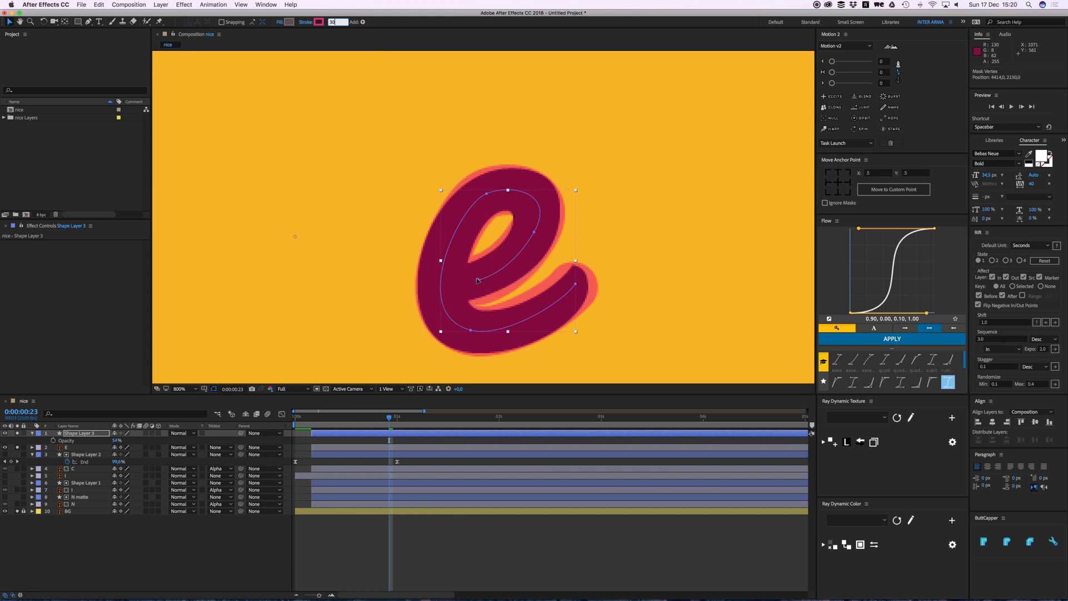
left_click_drag(481, 279, 488, 280)
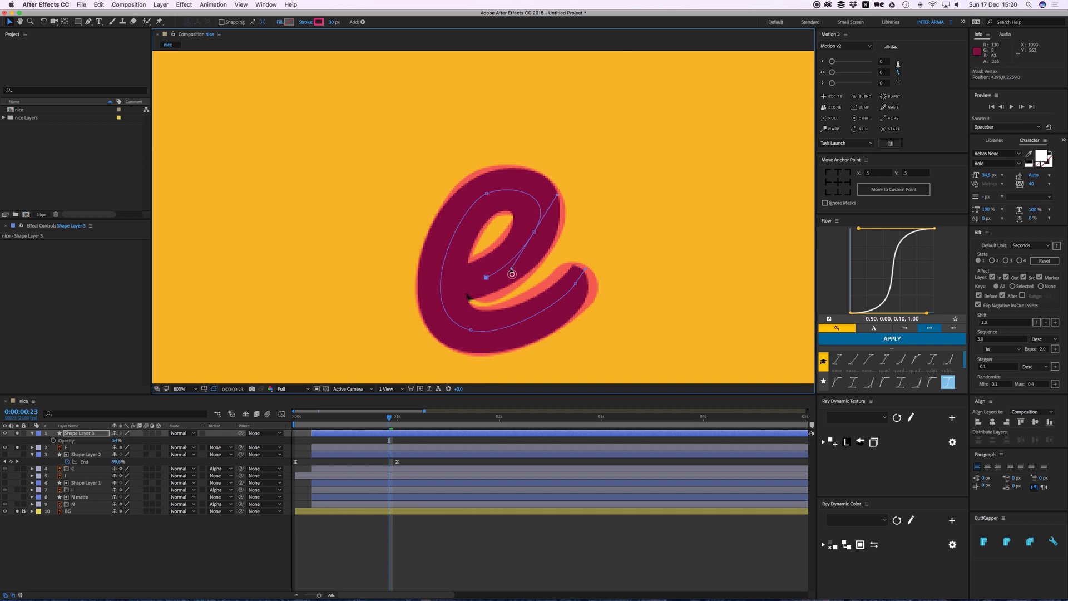
key("comma")
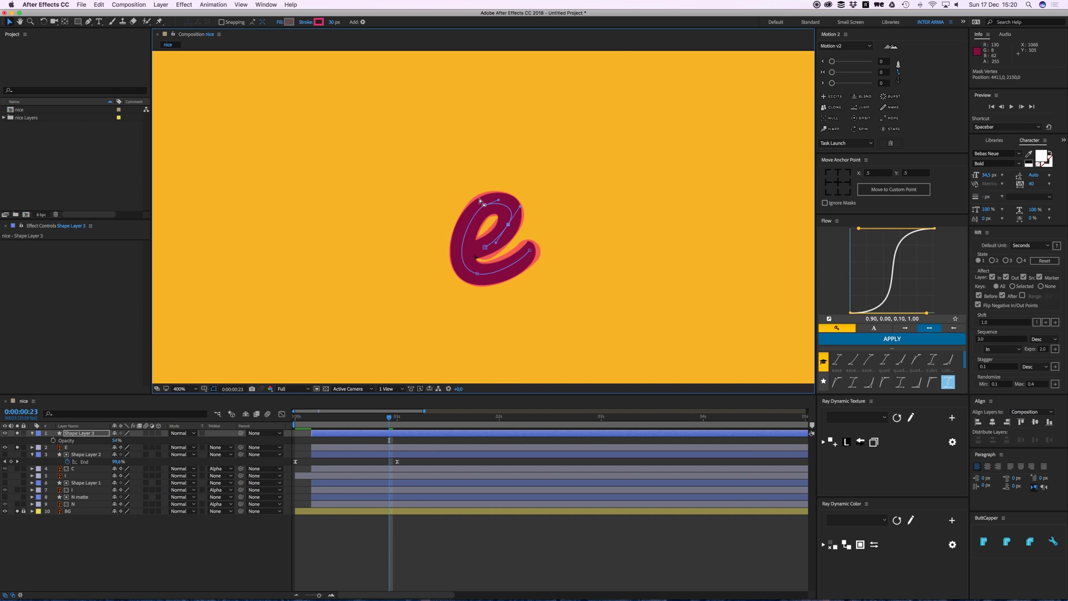
Restore the e stroke layer's opacity to 100% and set the E layer's track matte to Alpha Matte "Shape Layer 3"
left_click_drag(115, 442, 116, 440)
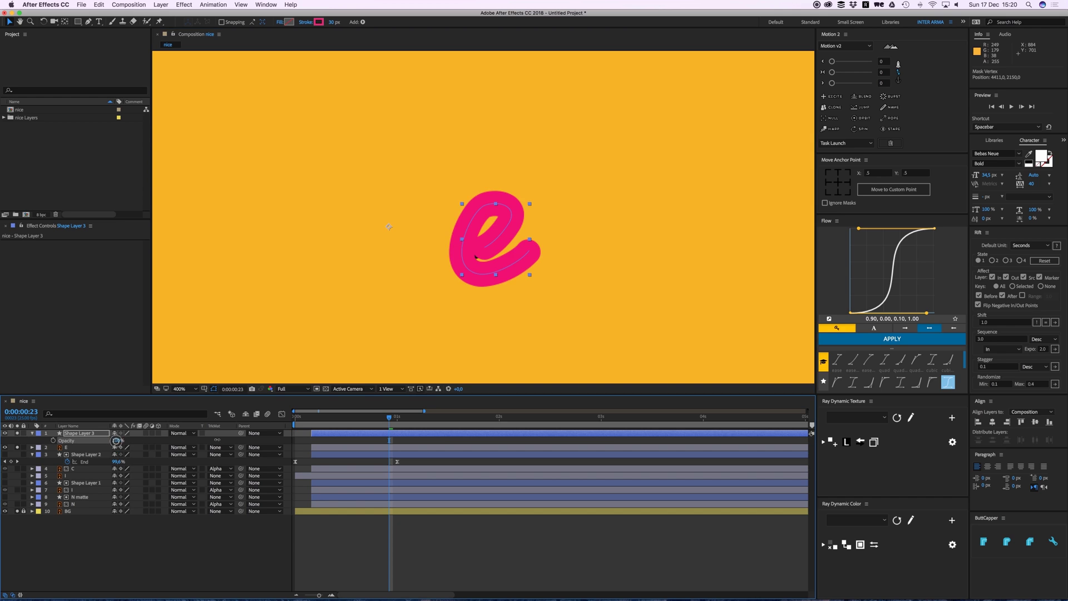
left_click(89, 449)
left_click(217, 446)
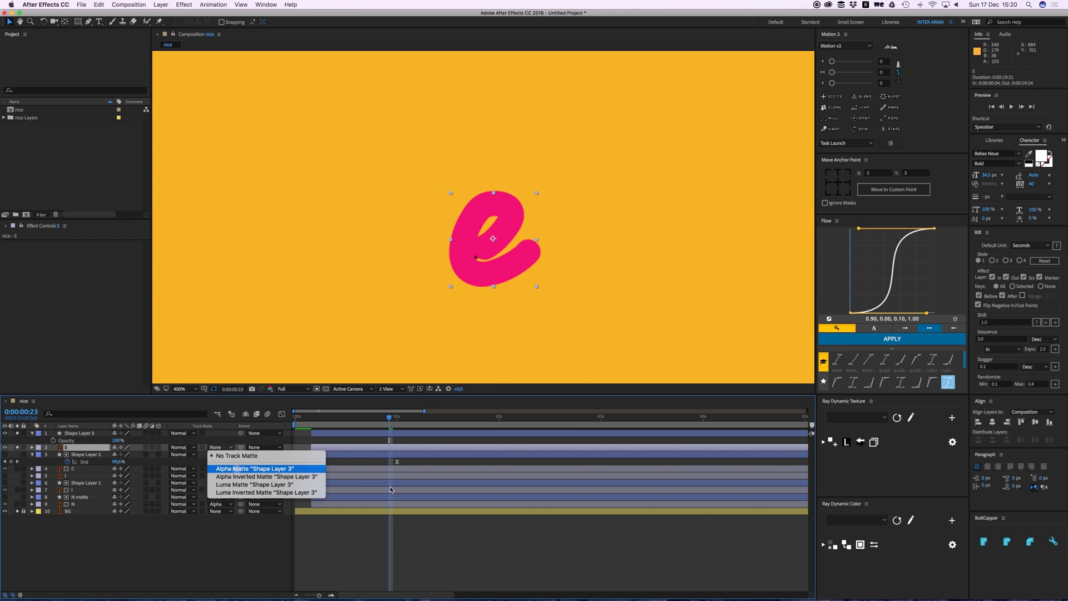
left_click(236, 469)
left_click(437, 546)
left_click(388, 417)
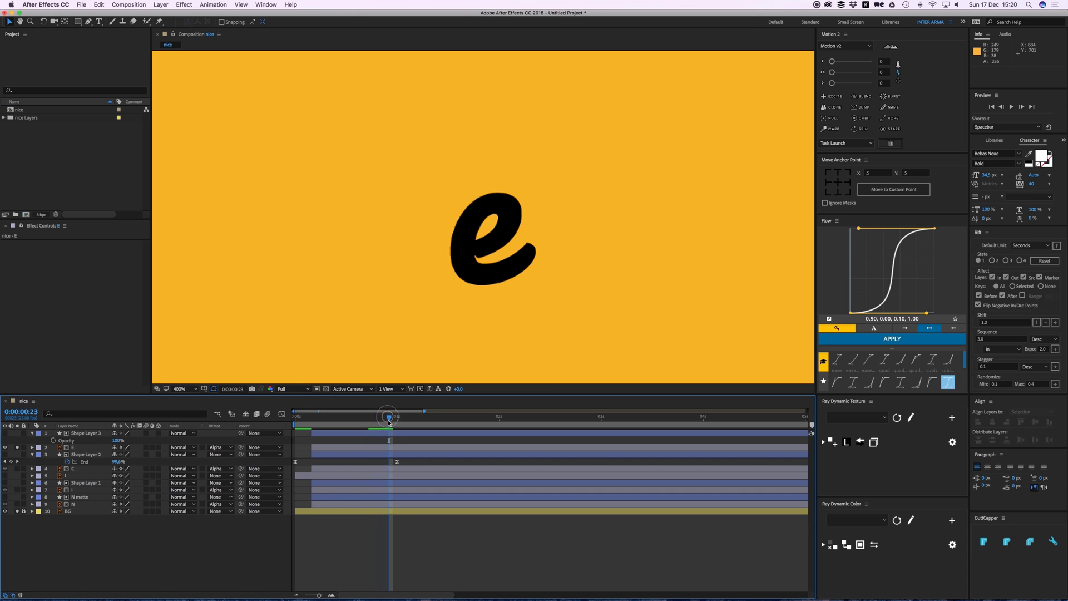
Nudge the start point of the e stroke's path inside the crossbar, checking the matted letter at several frames up to 0:00:00:24
left_click_drag(388, 423, 394, 423)
left_click(397, 434)
double_click(489, 250)
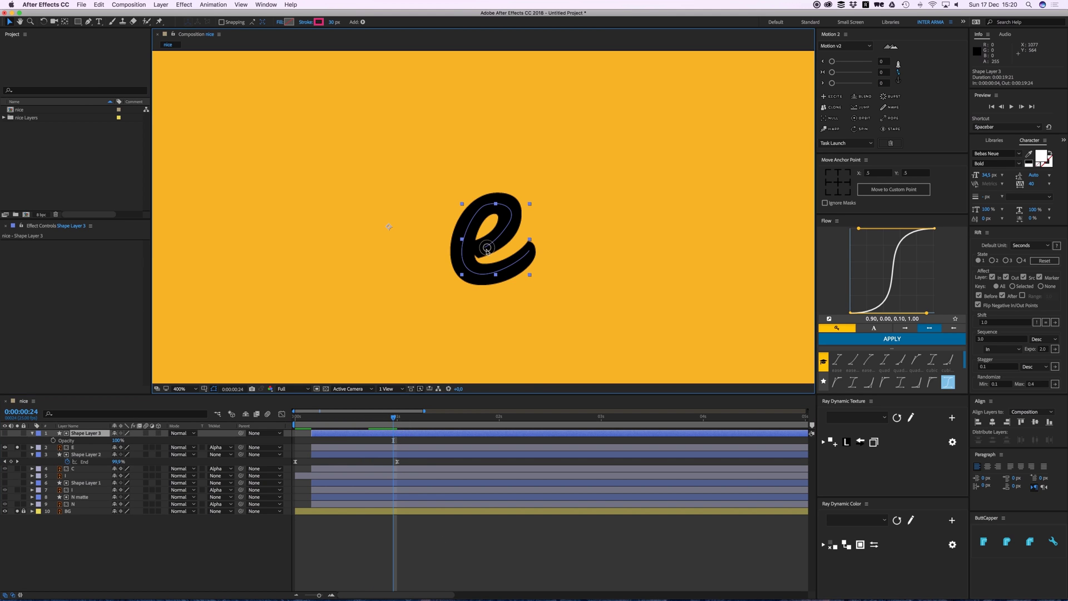
key("g")
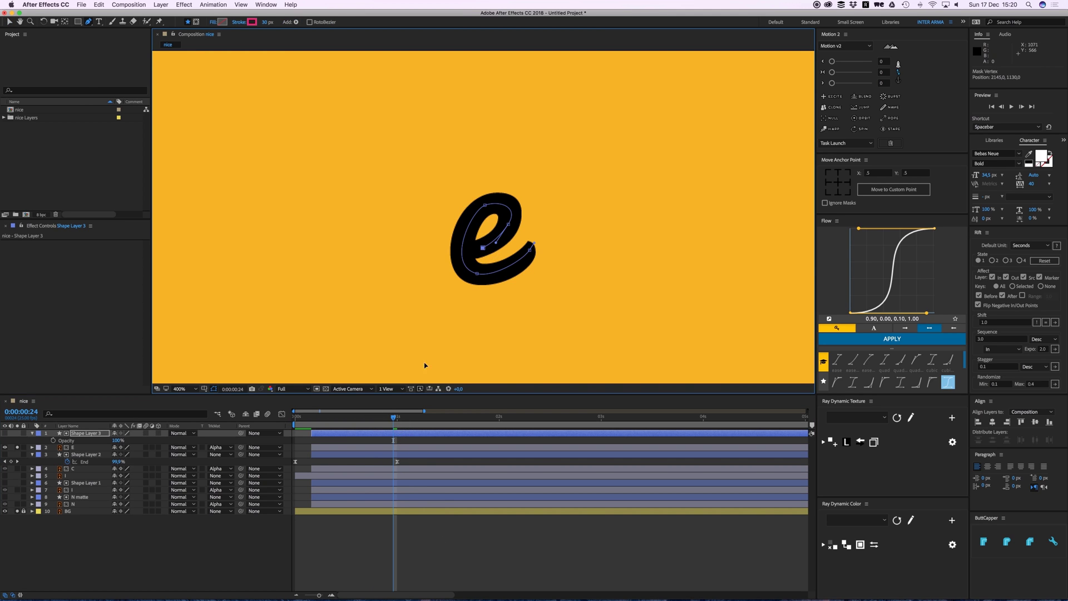
left_click_drag(394, 423, 286, 425)
key("space")
key("space")
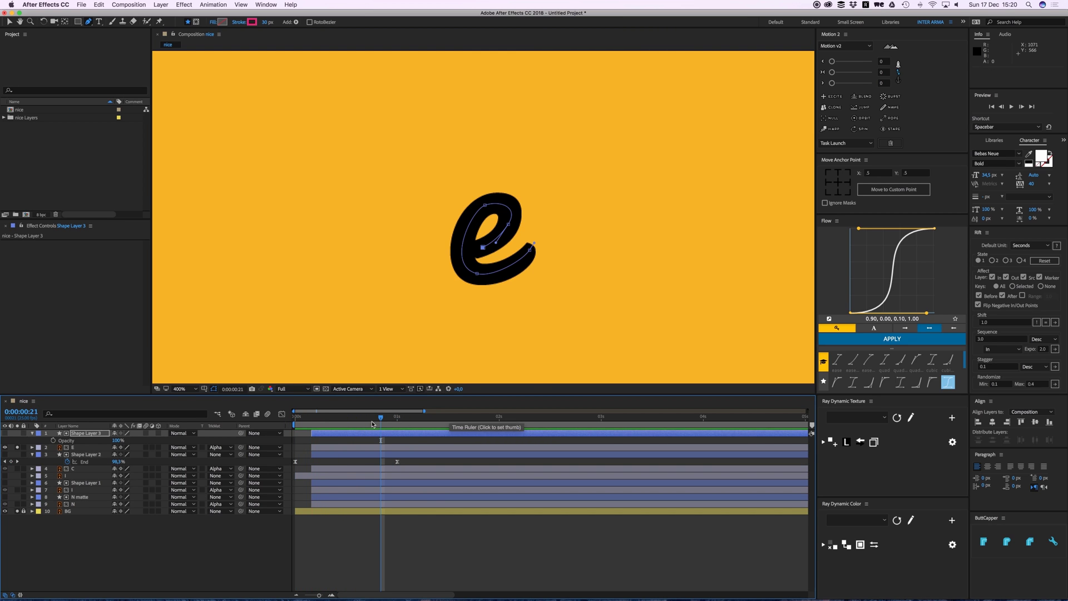
left_click_drag(376, 416, 336, 423)
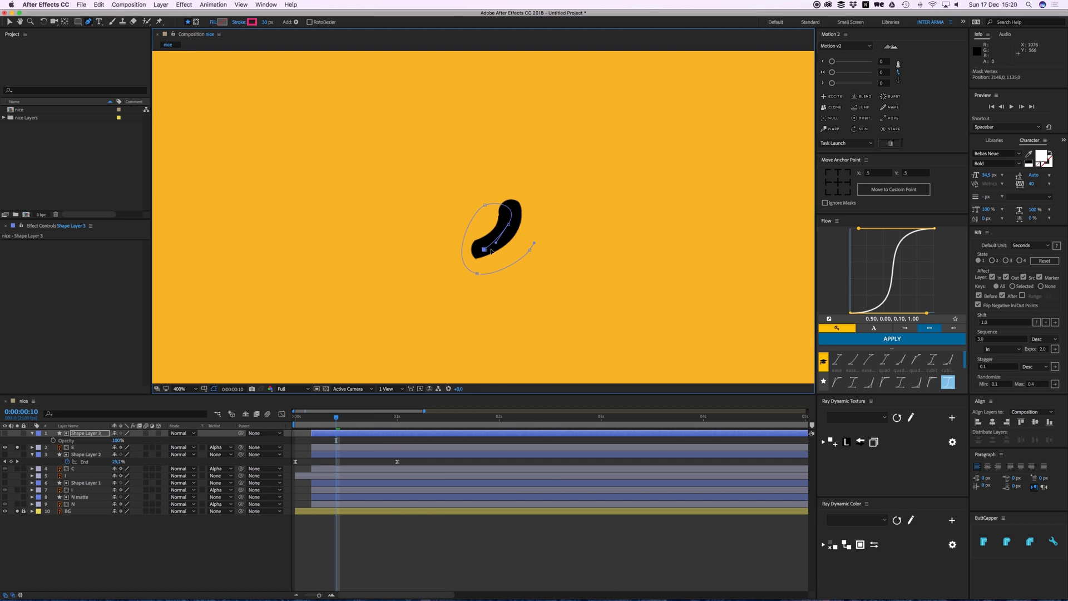
Preview the e's write-on reveal and return to the early frames
key("space")
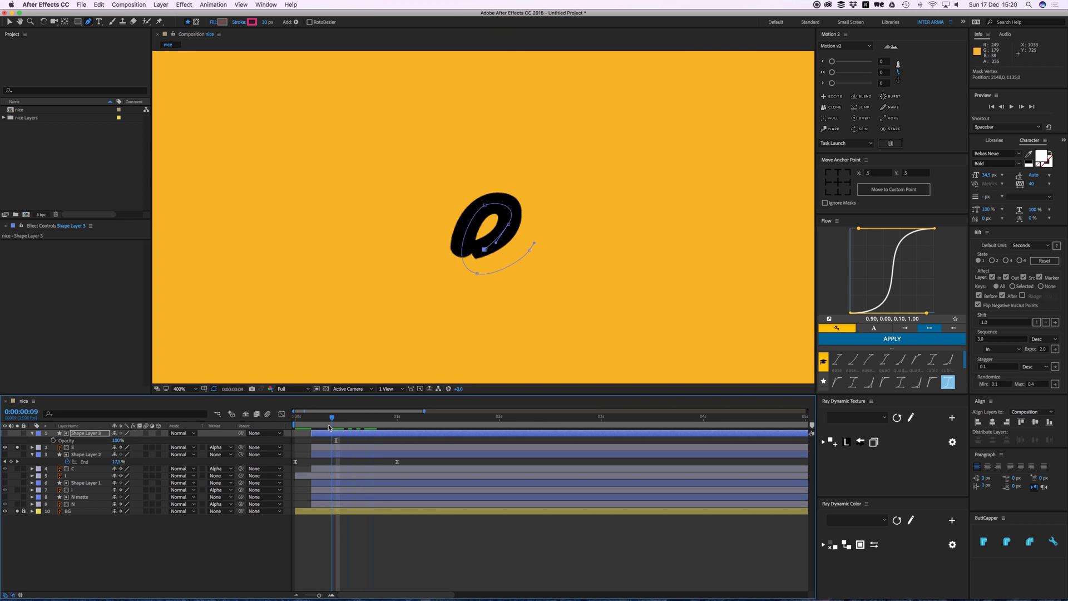
left_click(432, 559)
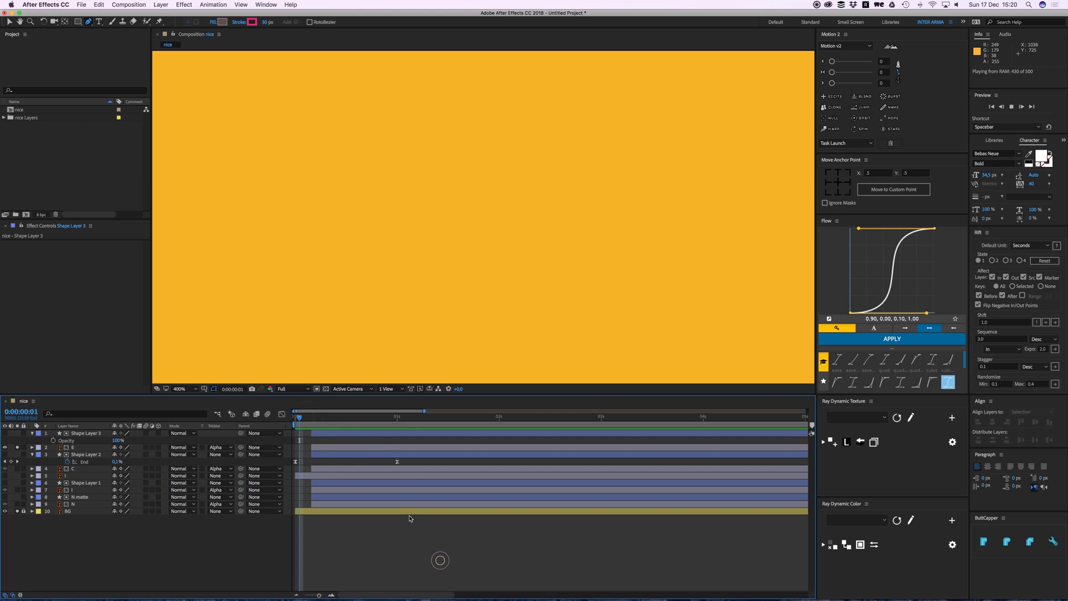
key("space")
left_click(327, 420)
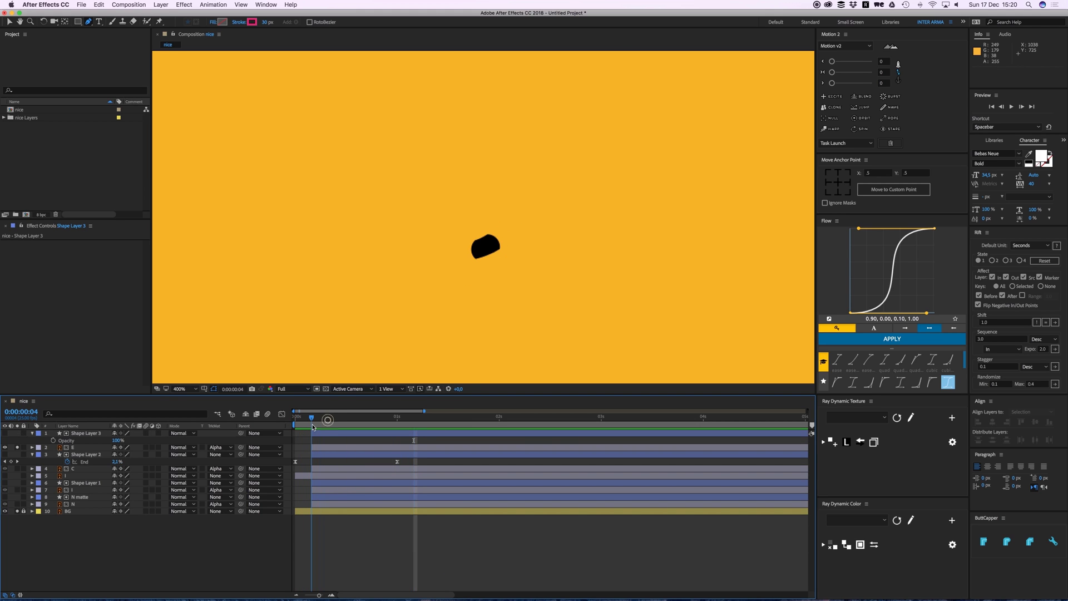
Collapse the e stroke layer, unsolo the E and BG layers, and preview all the letters together
left_click(32, 433)
left_click(17, 440)
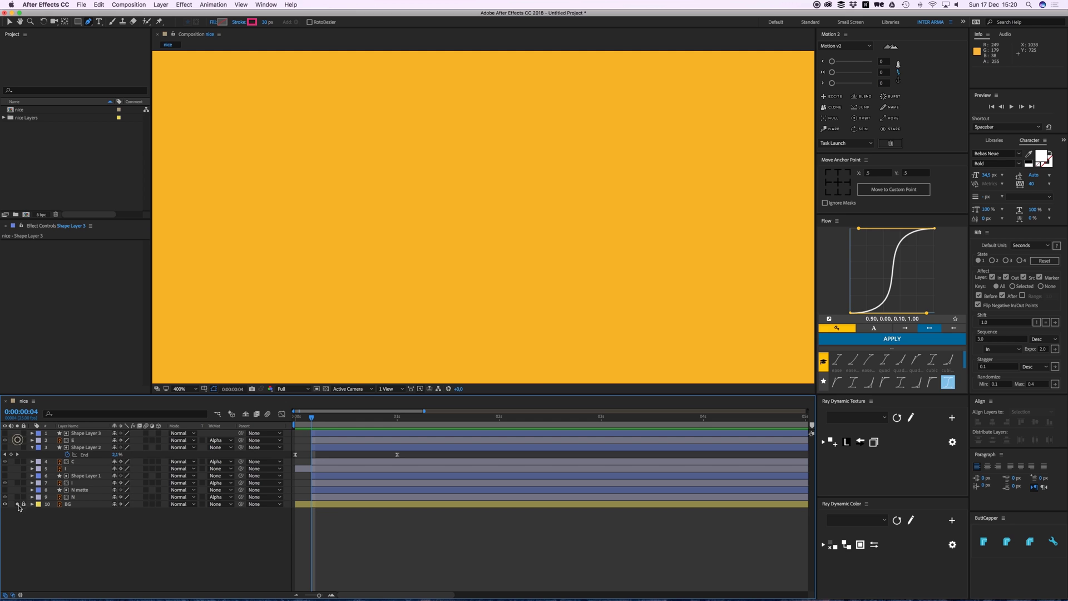
left_click(16, 504)
left_click(405, 544)
left_click_drag(305, 421, 300, 420)
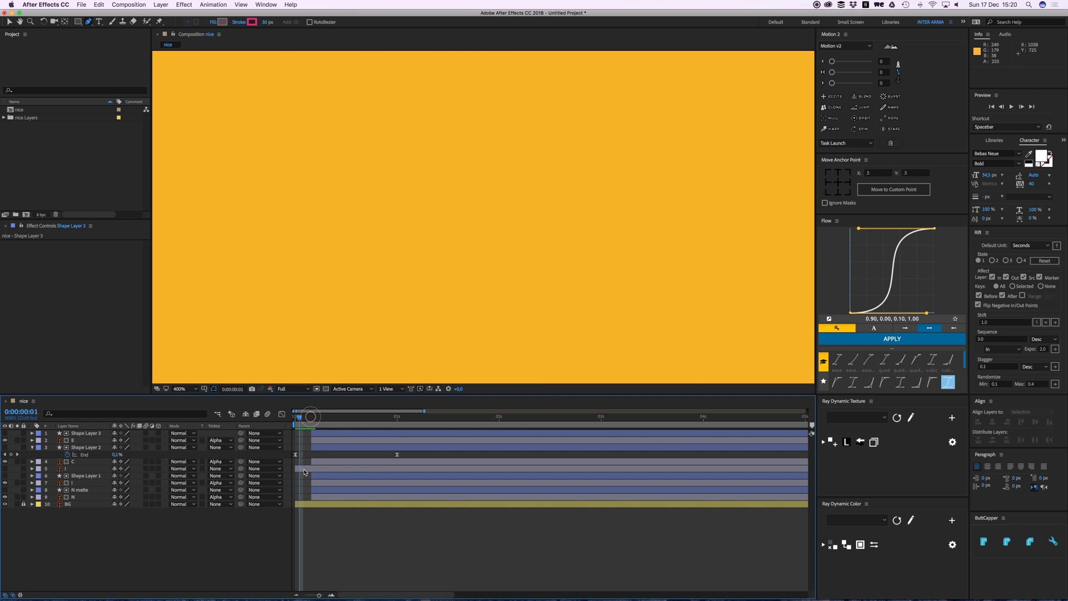
left_click(304, 470)
key("space")
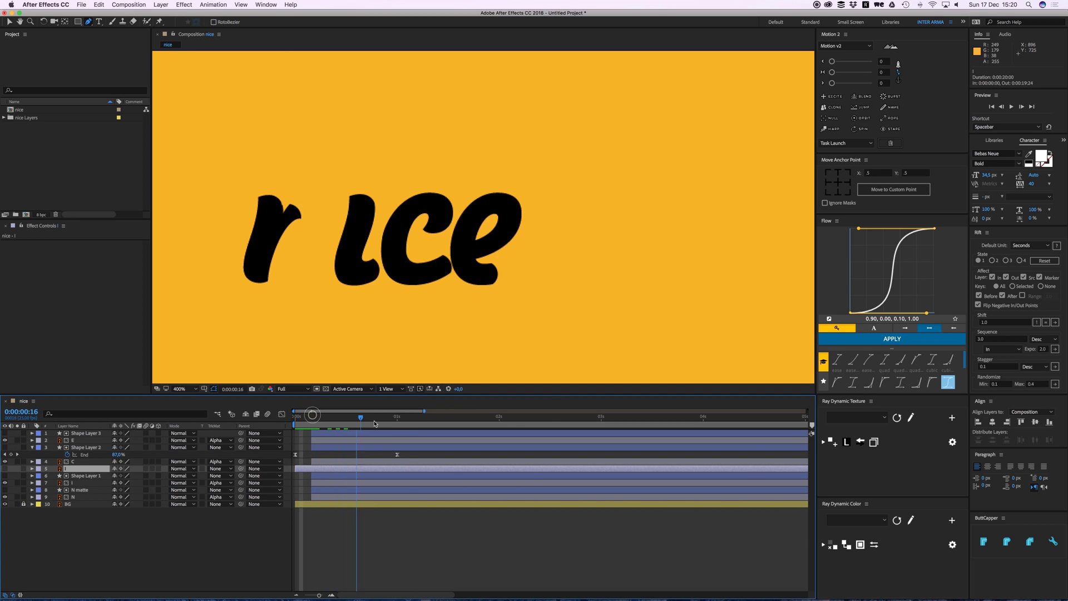
Show the i's dot layer and keyframe its scale from 0% at 0:00:00:12 to 100% at 0:00:01:02
left_click(5, 468)
key("s")
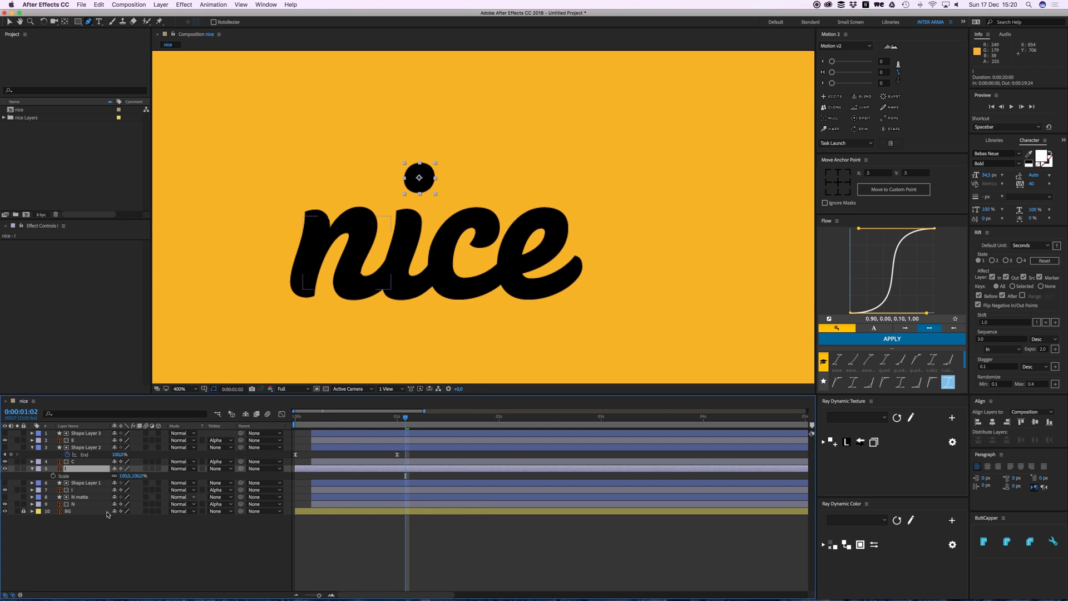
left_click(53, 476)
key("space")
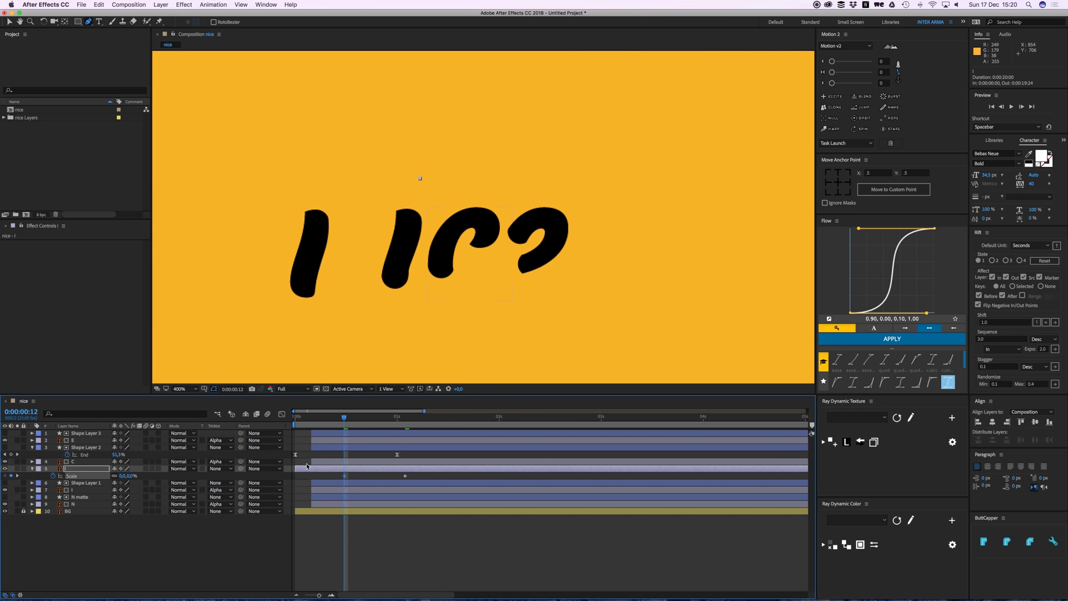
Ease the dot's scale keyframes and increase their influence in the speed graph to form a sharp central peak
right_click(405, 476)
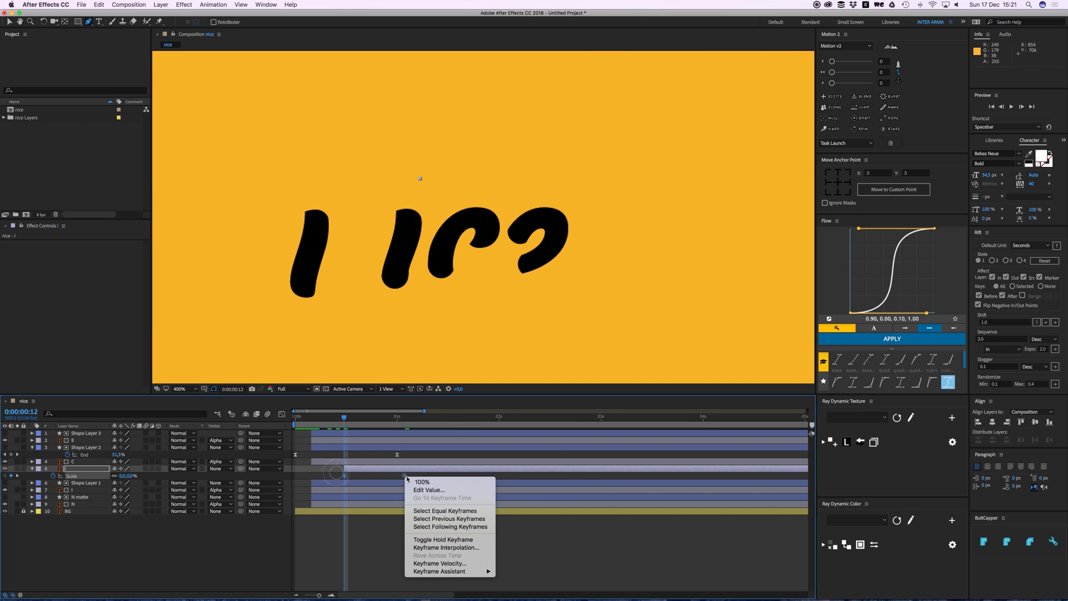
mouse_move(457, 573)
left_click(518, 544)
key("shift+F3")
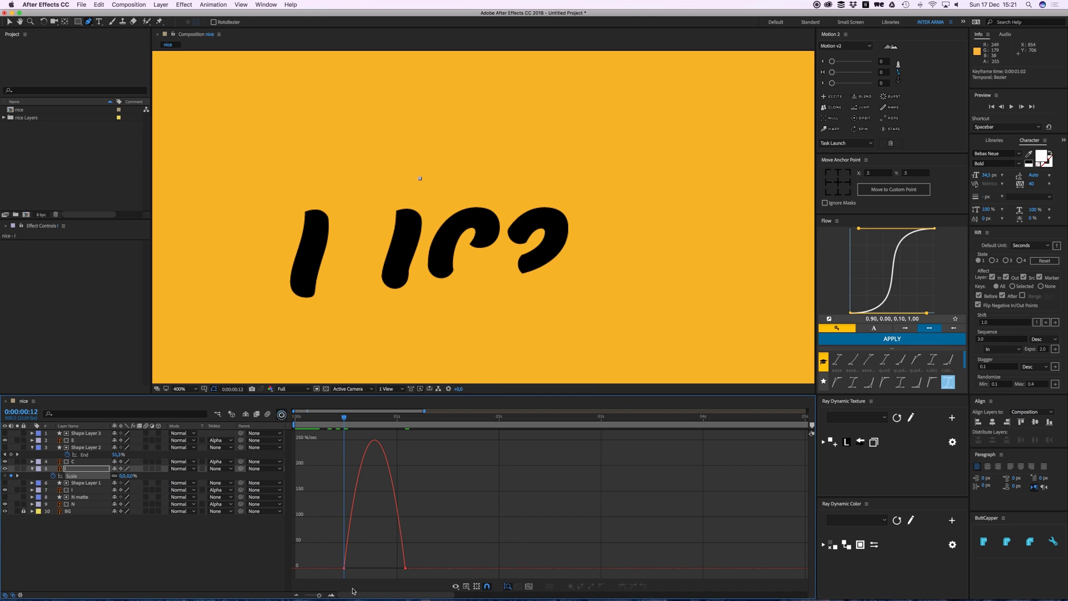
key("v")
left_click(344, 567)
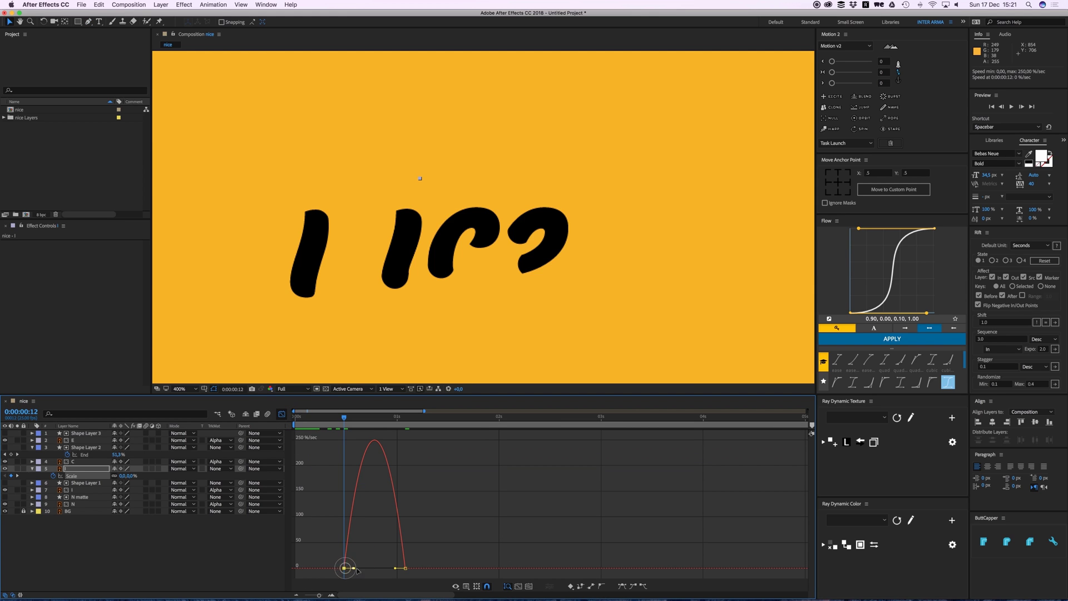
left_click_drag(352, 568, 379, 568)
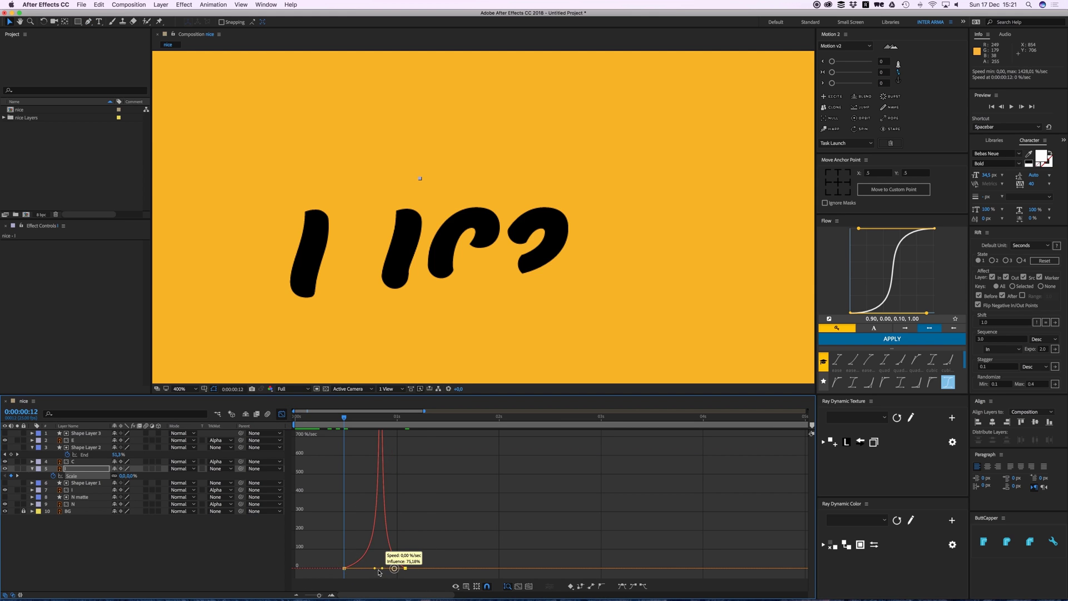
Close the graph view, shift the dot layer slightly later with its visible start trimmed, and preview the word
left_click(282, 414)
left_click_drag(344, 417, 332, 418)
left_click_drag(345, 469, 351, 469)
key("space")
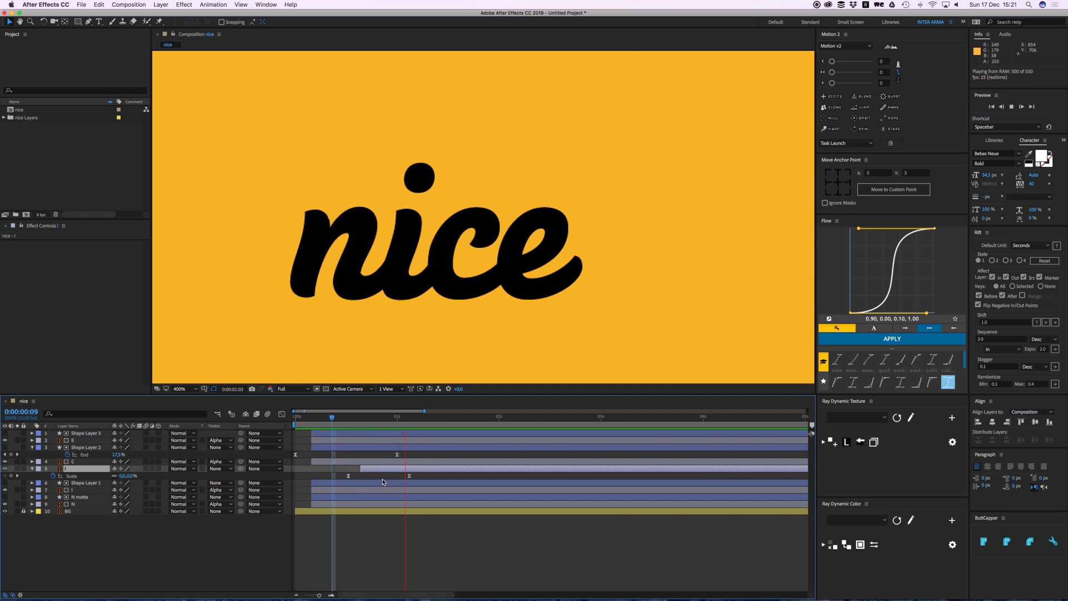
key("space")
Move the playhead to 0:00:00:04 and collapse the open keyframe properties of all layers
left_click_drag(379, 415, 312, 421)
left_click(378, 529)
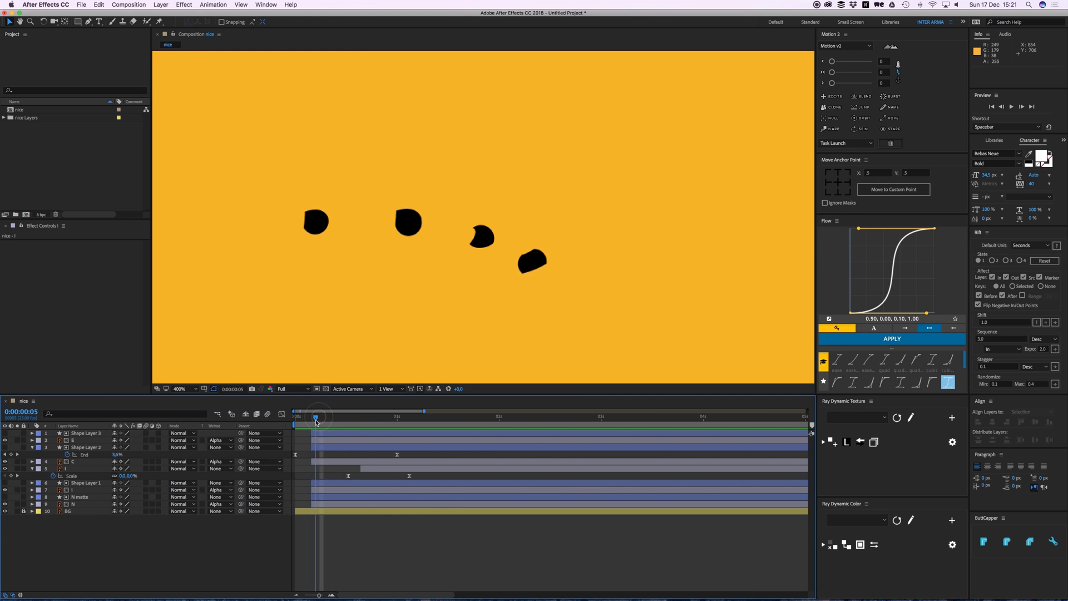
left_click(74, 505)
left_click(78, 496, "shift")
left_click(442, 528)
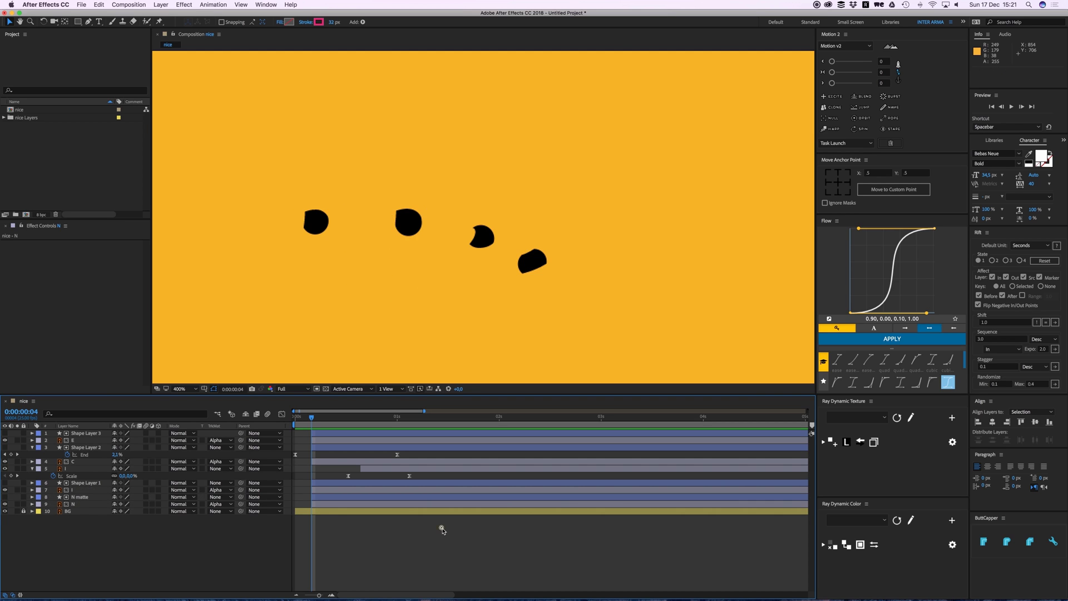
key("u")
key("u")
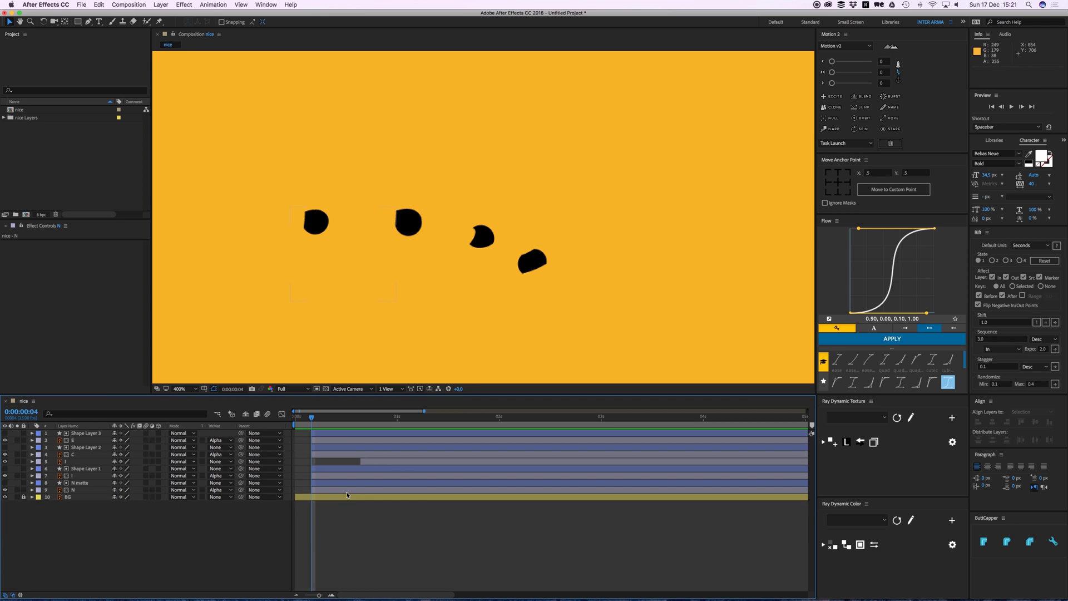
Stagger the i, dot, C and E layers with their stroke mattes so each letter starts a few frames after the previous one
left_click(76, 476)
left_click(81, 468, "shift")
left_click_drag(335, 468, 352, 439)
left_click(323, 454)
left_click(320, 448, "shift")
left_click(329, 439)
left_click(323, 434, "shift")
left_click(367, 338)
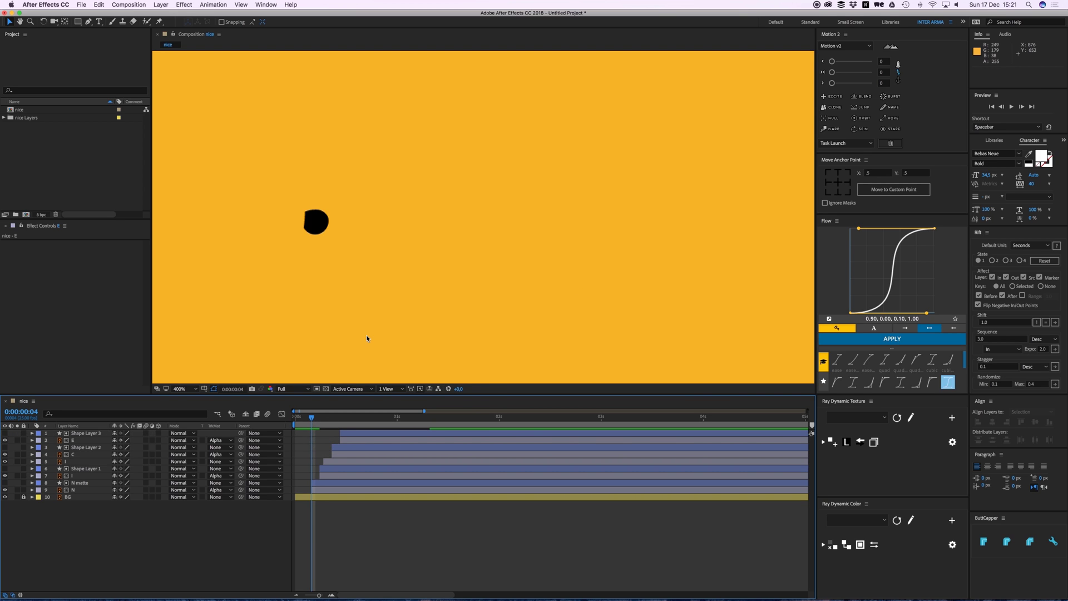
Zoom out to 200% and play the staggered nice animation from the beginning
key("comma")
key("space")
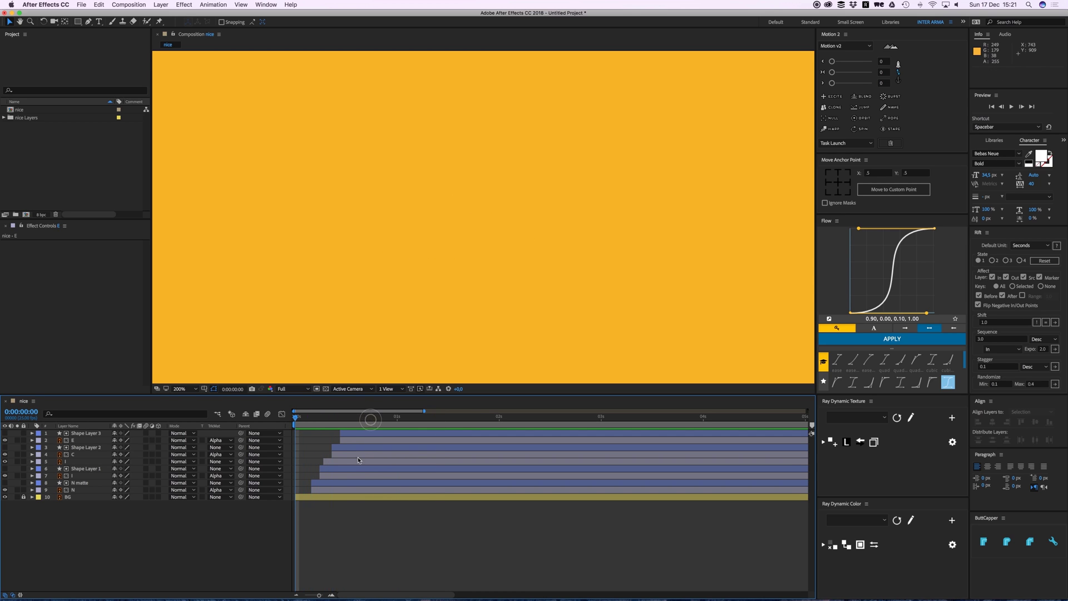
key("space")
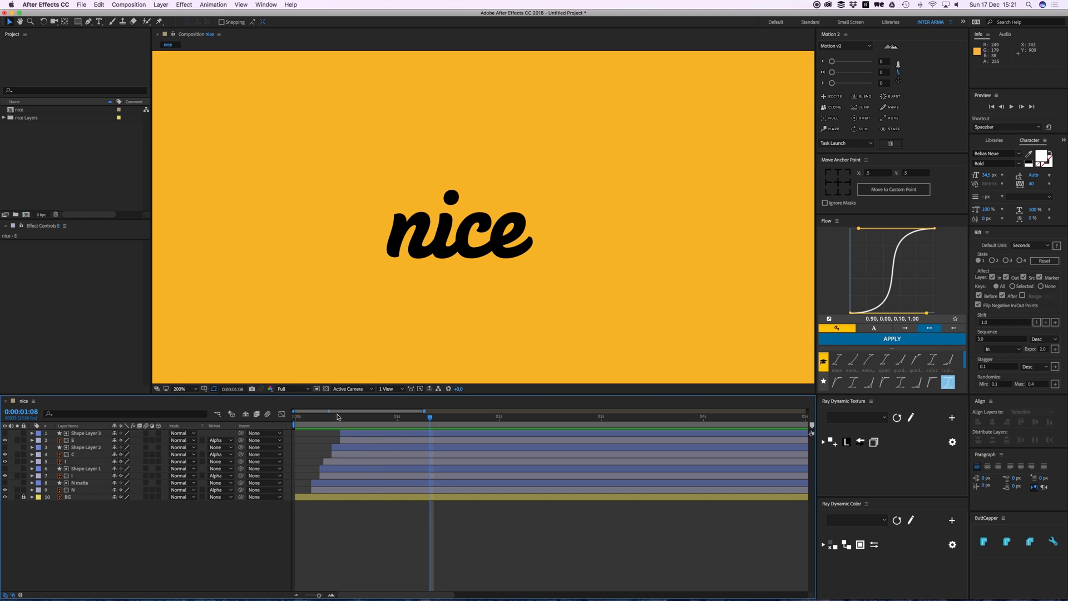
left_click_drag(336, 420, 308, 425)
key("space")
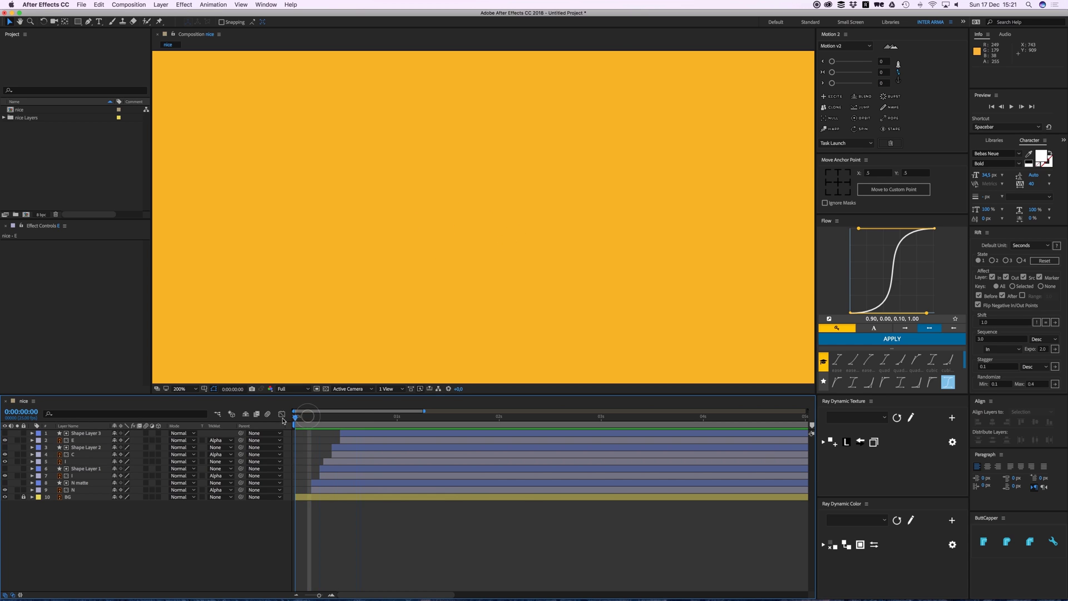
key("space")
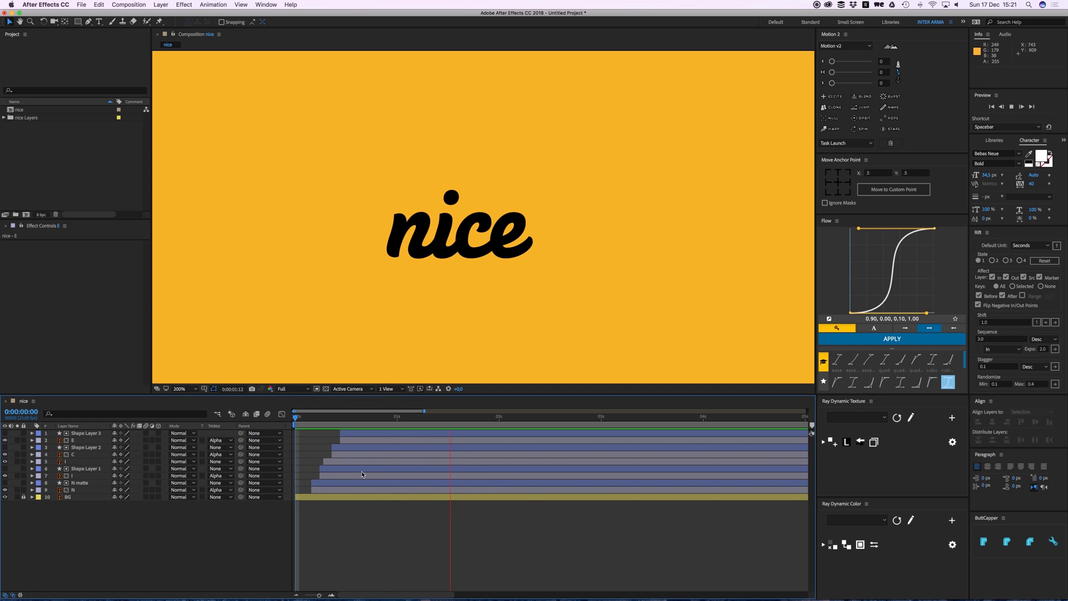
Pre-compose all letter, dot and matte layers above the background into a composition named NICE, moving all attributes into it
left_click_drag(353, 421, 344, 423)
left_click(350, 433)
left_click(329, 491, "shift")
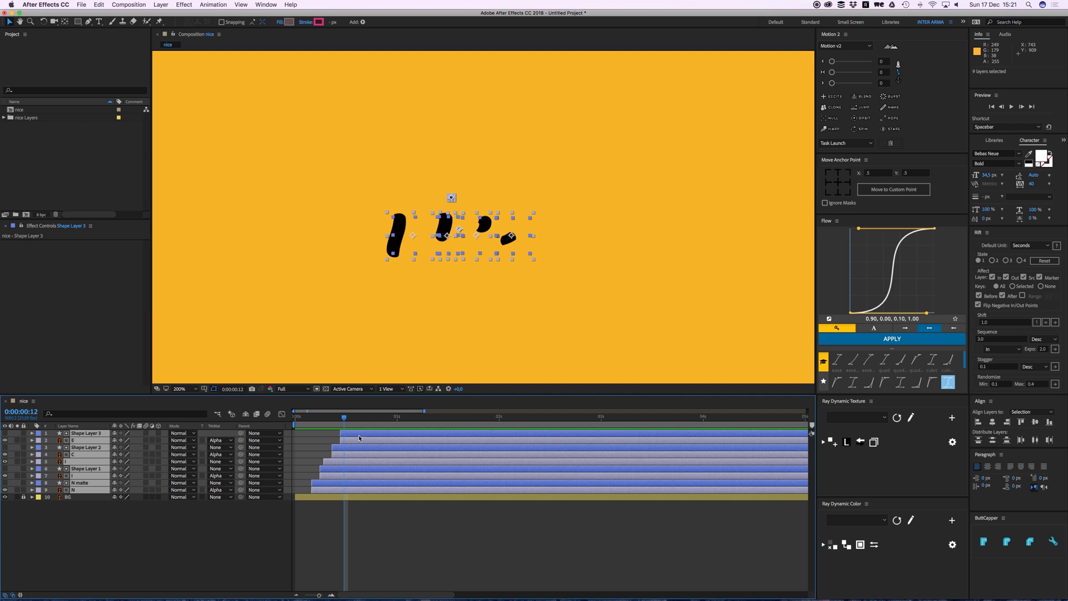
right_click(337, 461)
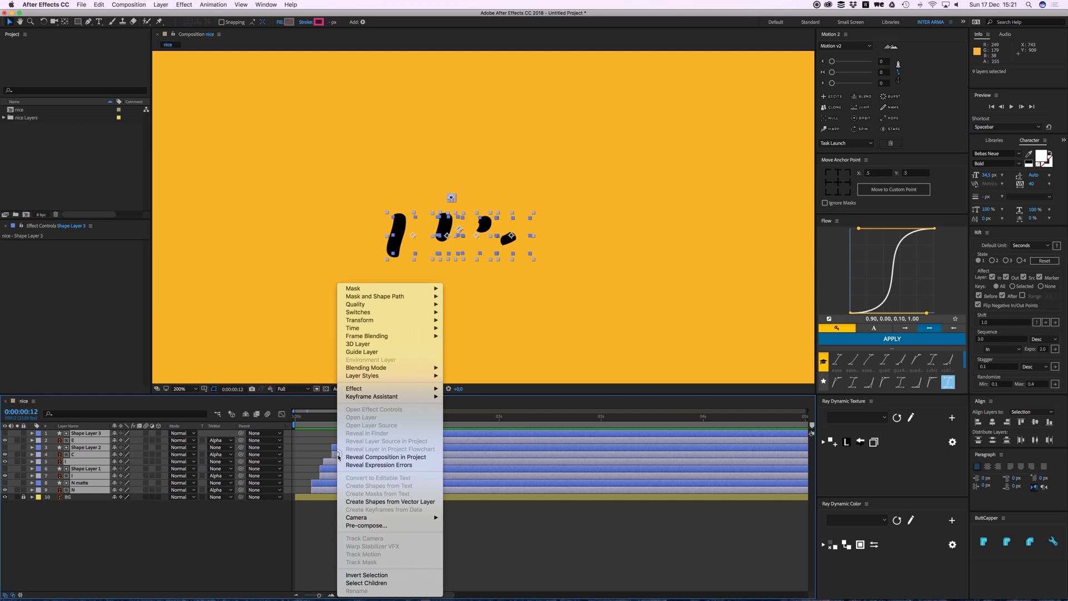
left_click(366, 526)
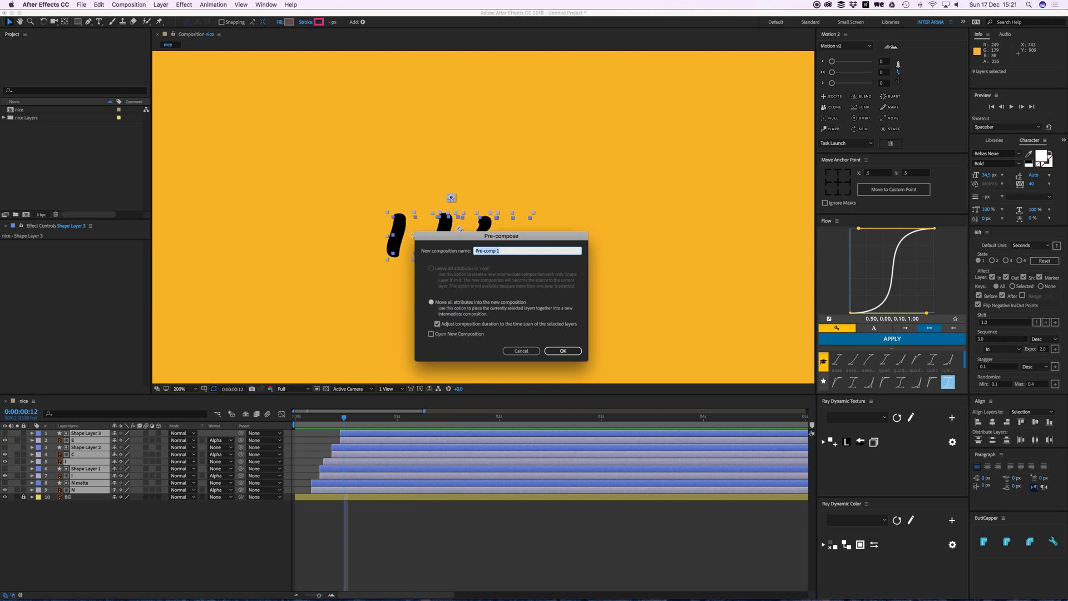
type("NICE")
key("Return")
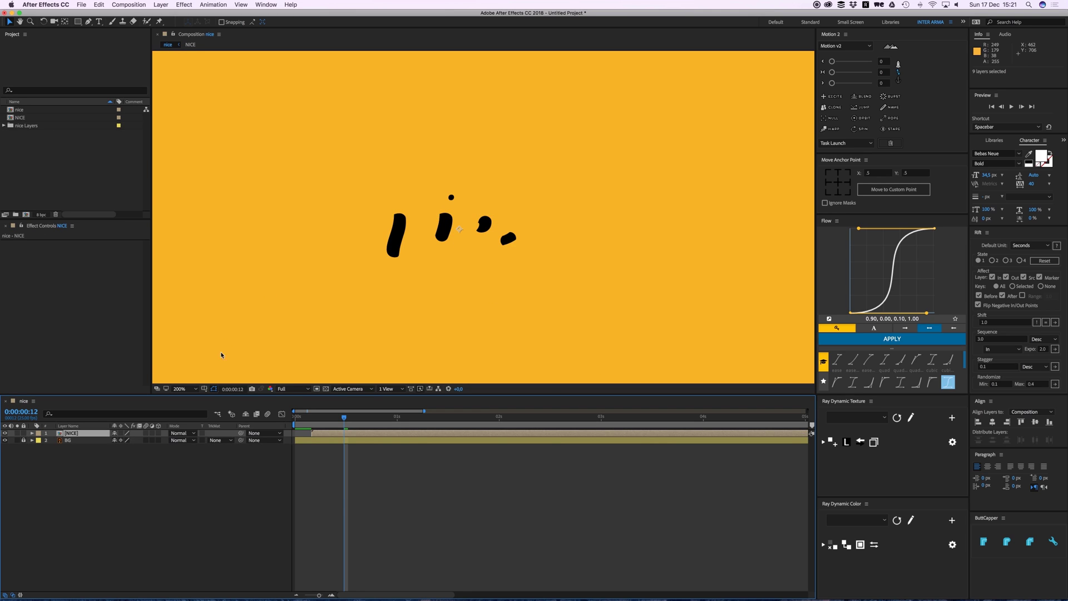
Enable collapse transformations on the NICE precomp layer and preview the animation
left_click(122, 434)
key("space")
key("space")
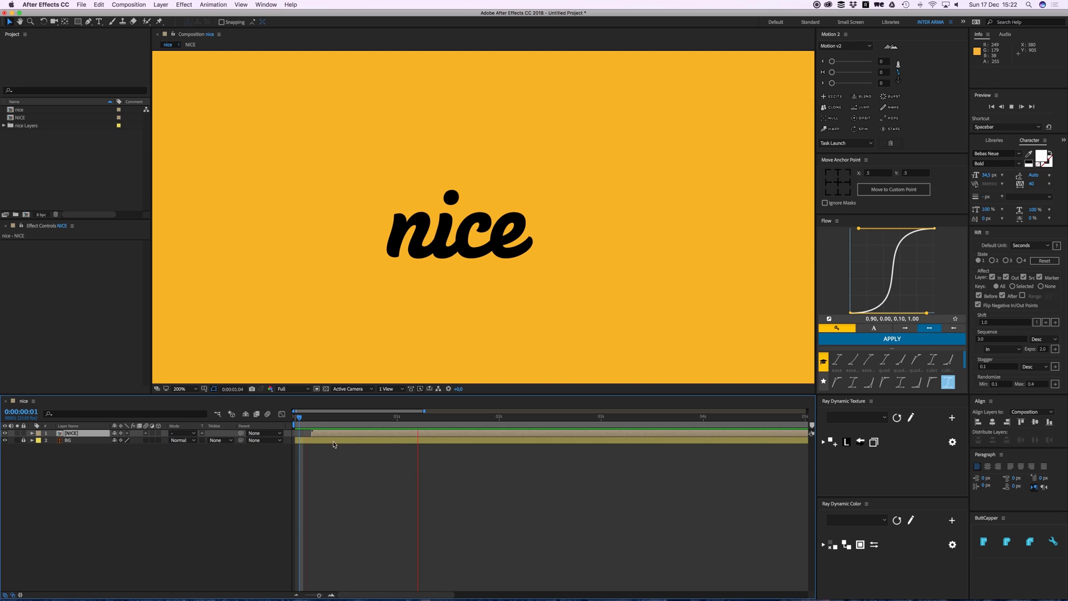
Duplicate the NICE precomp layer and add a Color Overlay layer style to the upper copy
key("super+d")
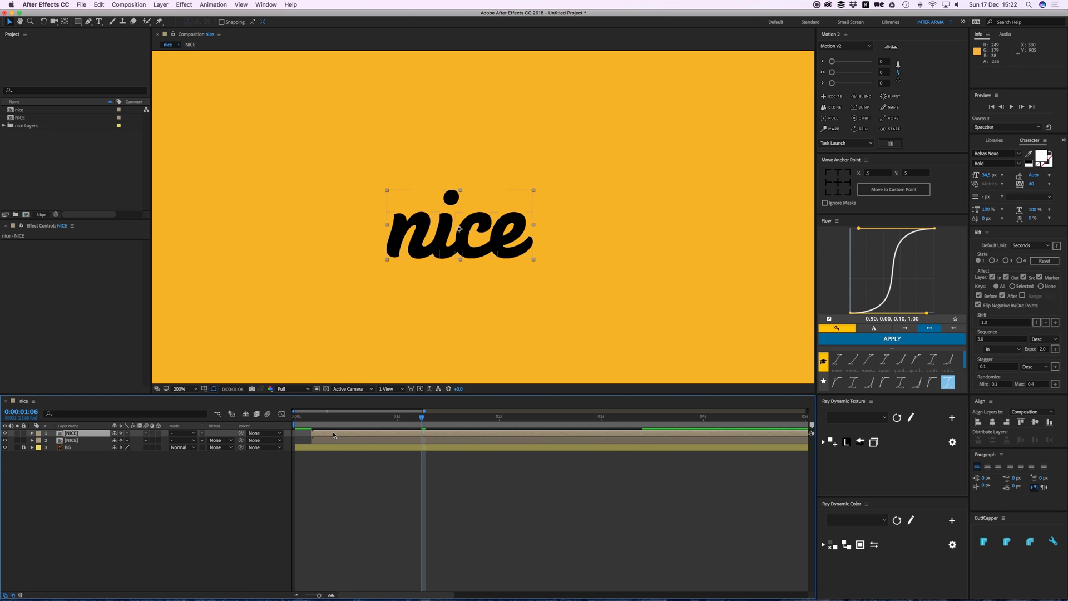
right_click(329, 436)
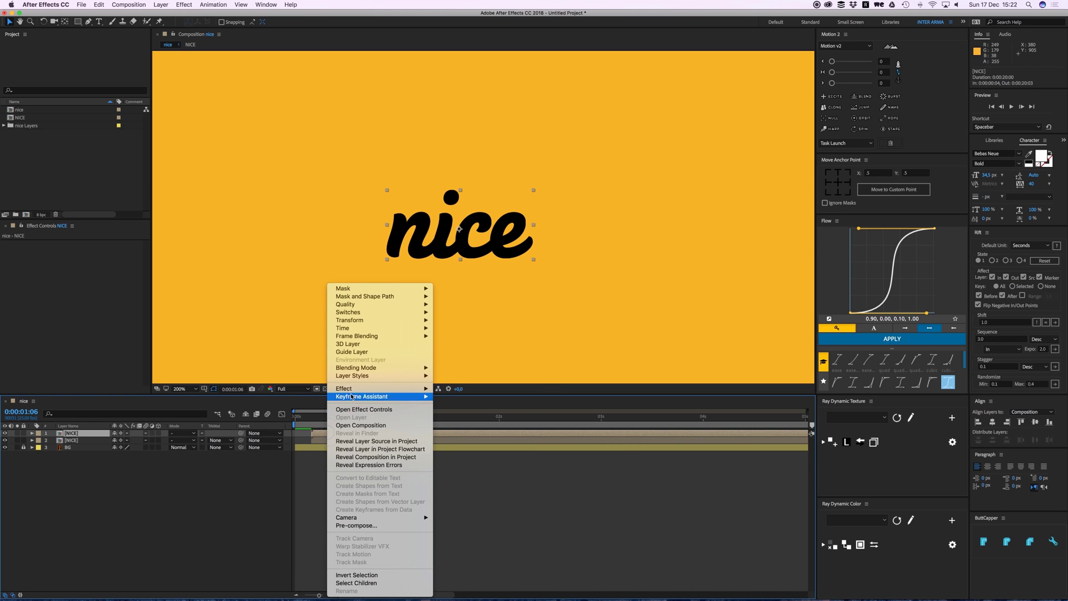
mouse_move(357, 377)
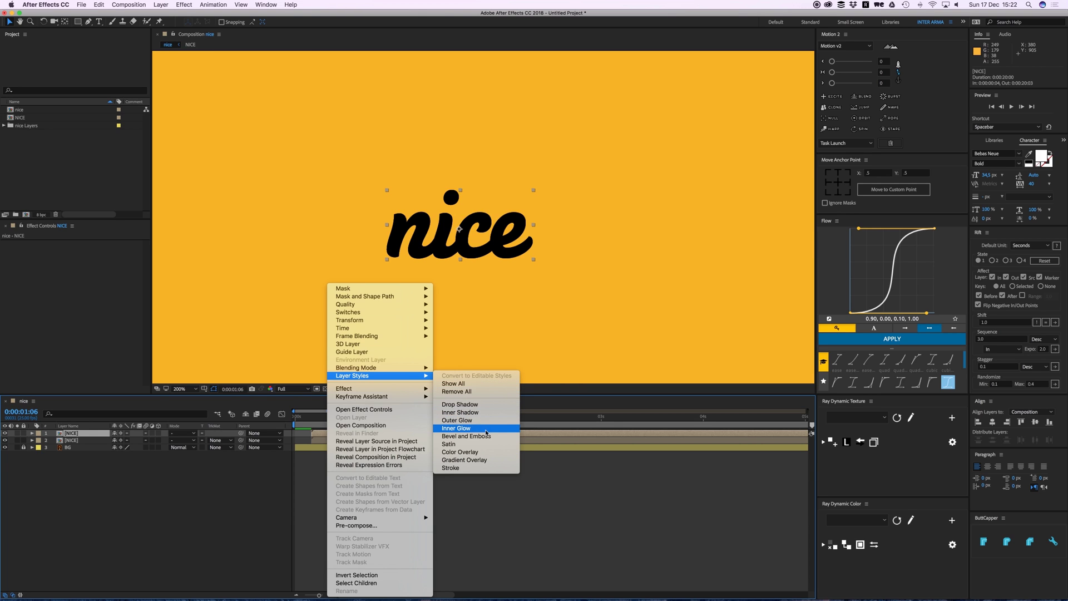
left_click(473, 451)
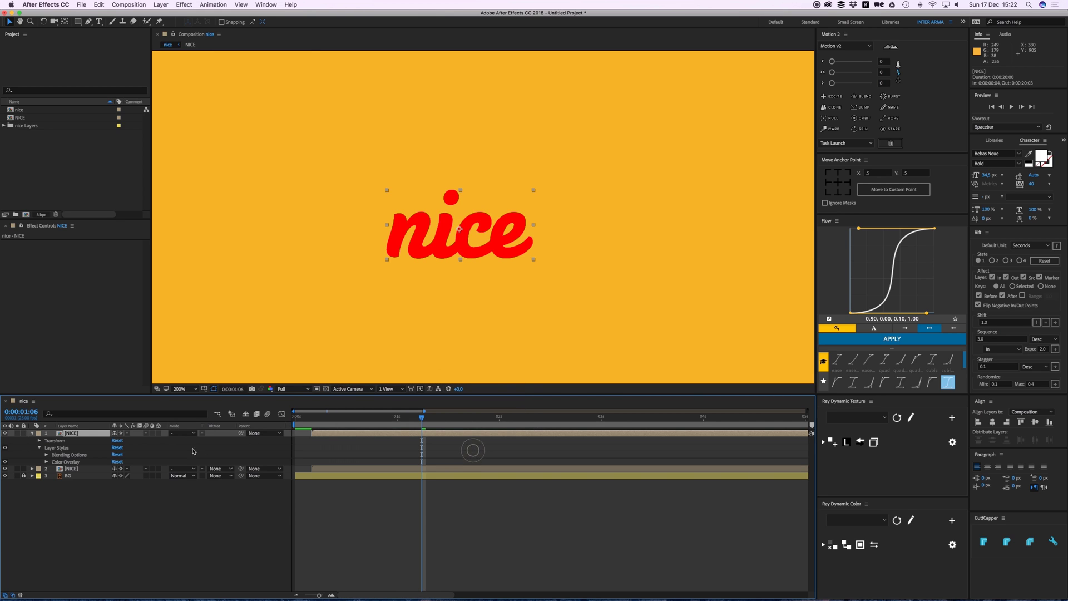
Set the Color Overlay color of the NICE copy to white, FFFFFF
left_click(47, 462)
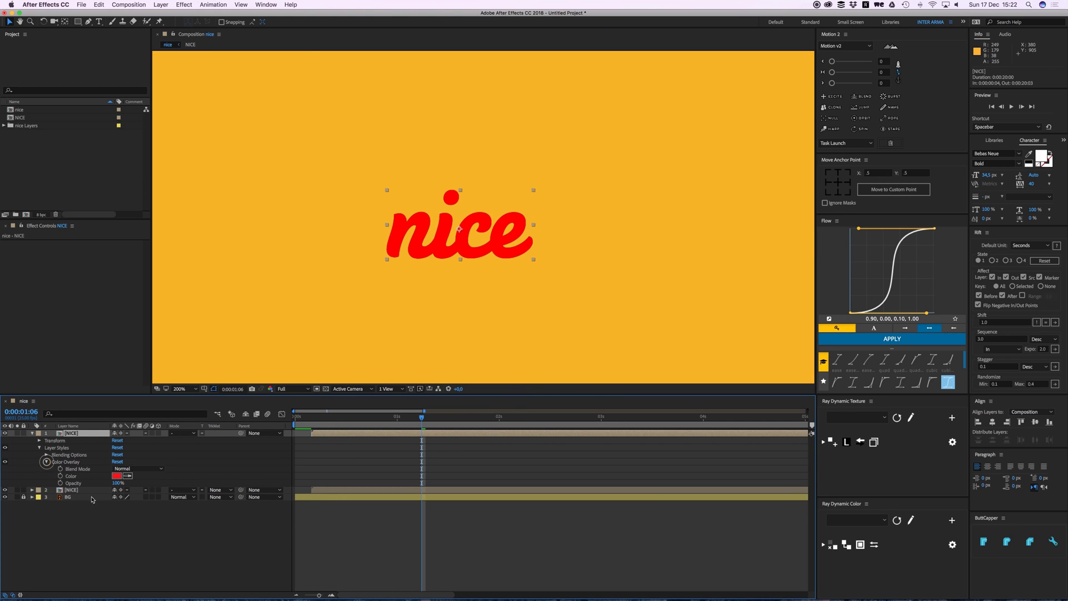
left_click(125, 476)
type("FFFFFF")
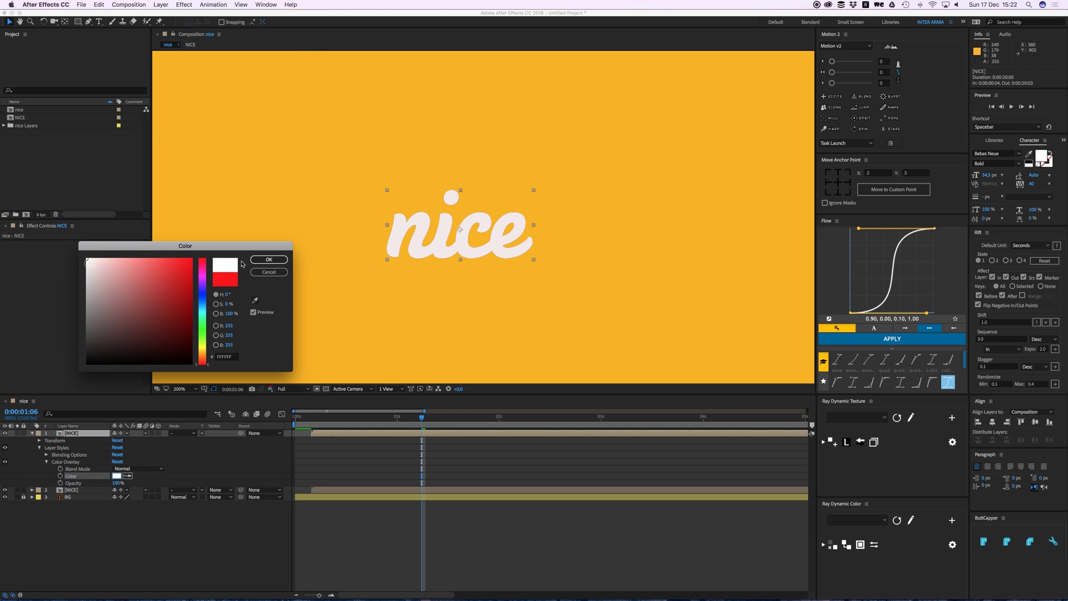
left_click(263, 259)
Place the white NICE copy beneath the black one, shift it two frames earlier, and preview from the beginning
left_click_drag(65, 434, 78, 494)
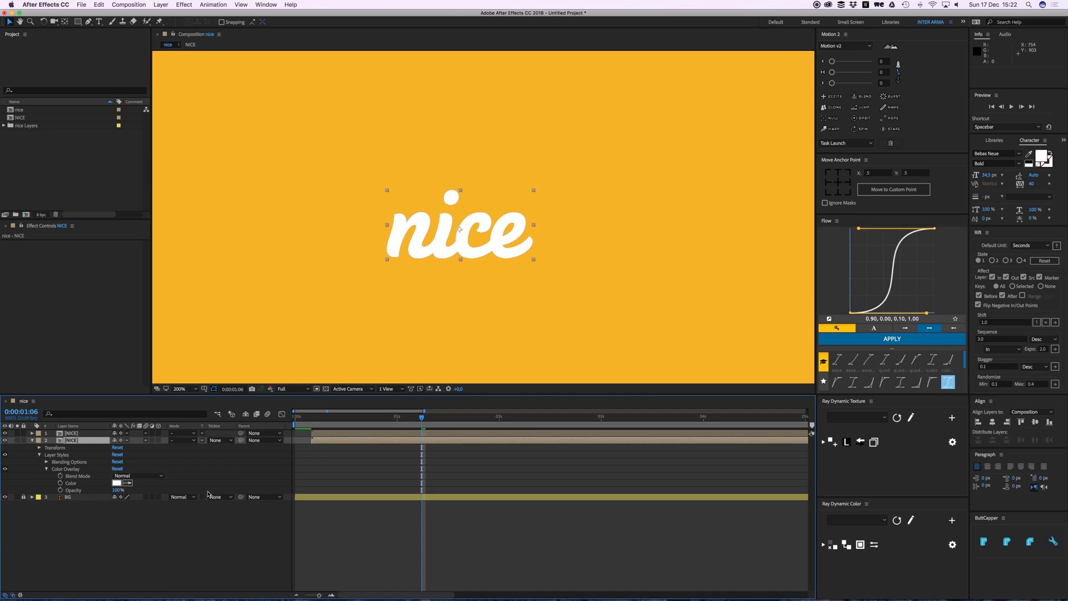
left_click_drag(324, 444, 322, 444)
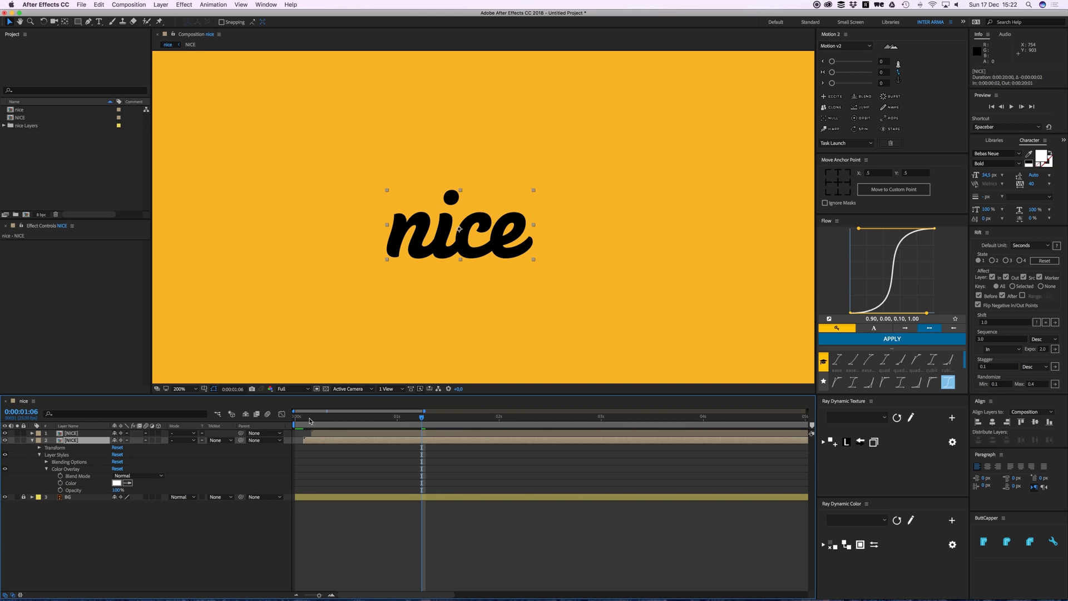
key("Home")
key("space")
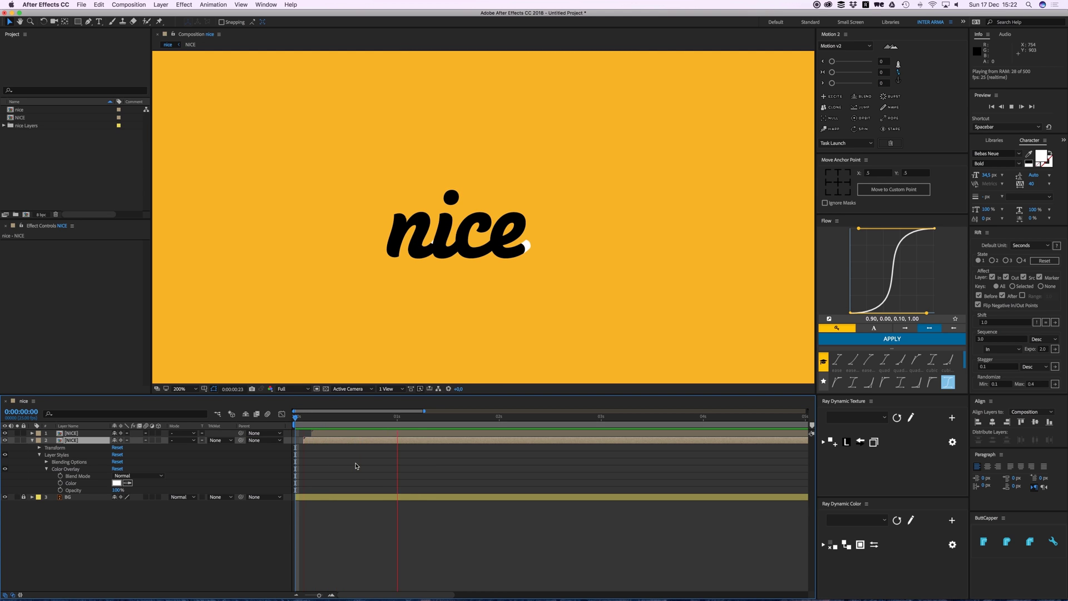
Shift both NICE layers together seven frames later and preview the result
left_click(325, 433, "shift")
left_click_drag(325, 433, 307, 420)
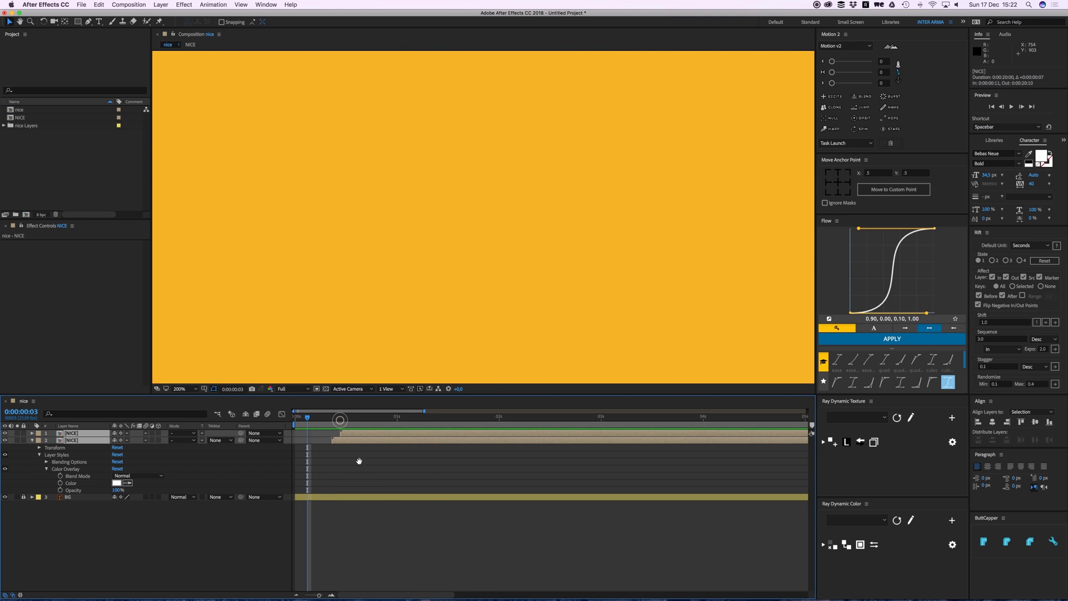
key("space")
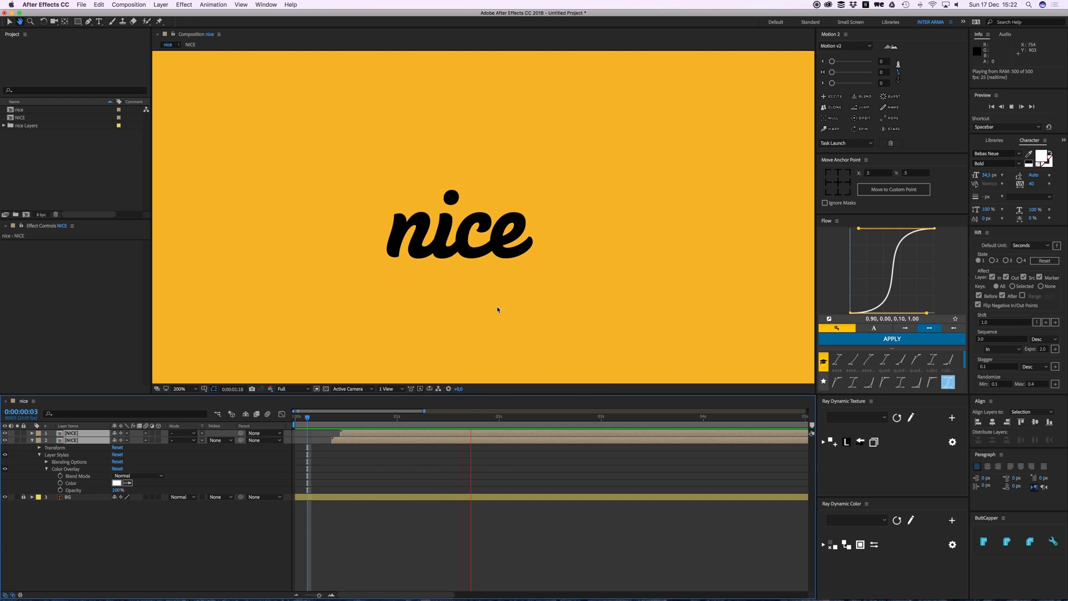
key("space")
Zoom the composition view out to 100%, deselect the layers and play the animation from the beginning
key("comma")
left_click_drag(498, 291, 489, 303)
left_click(492, 356)
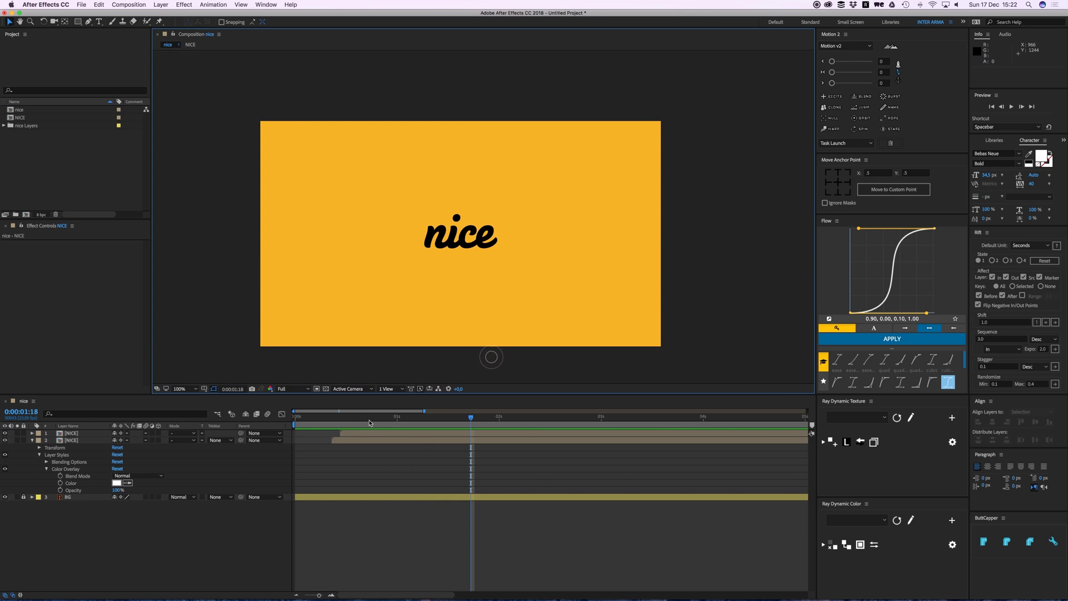
key("space")
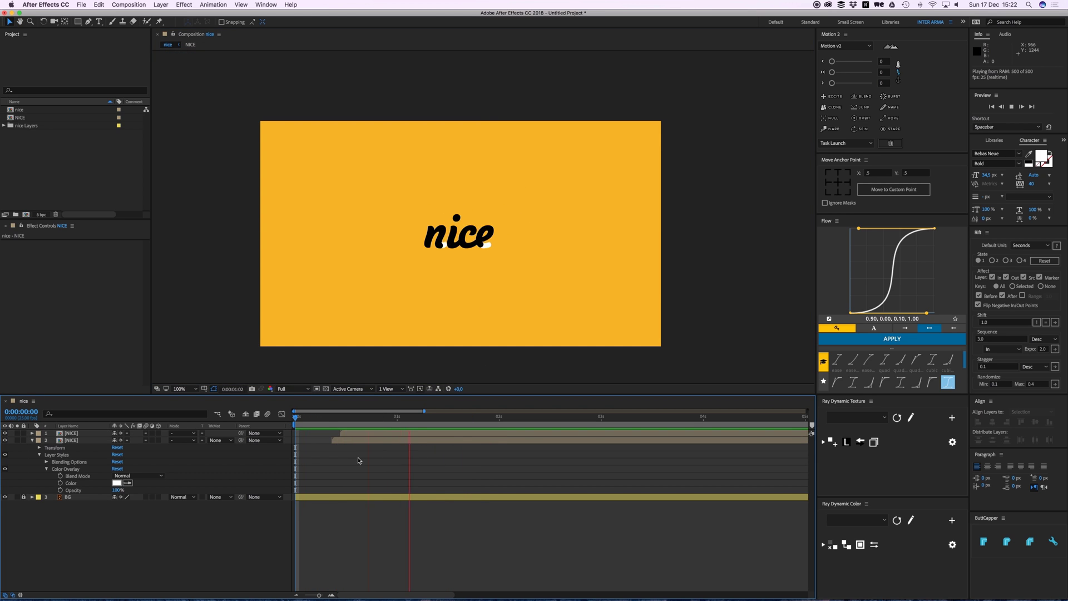
End the work area at 0:00:01:17 and play the loop from the first frame at 200% zoom
scroll(469, 291, "up", 2)
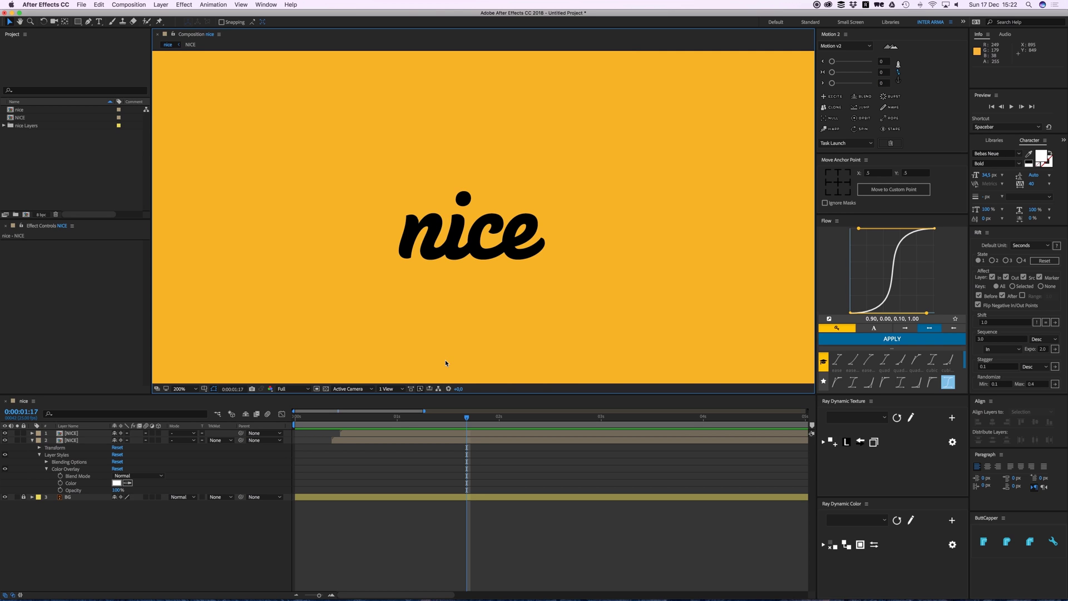
key("n")
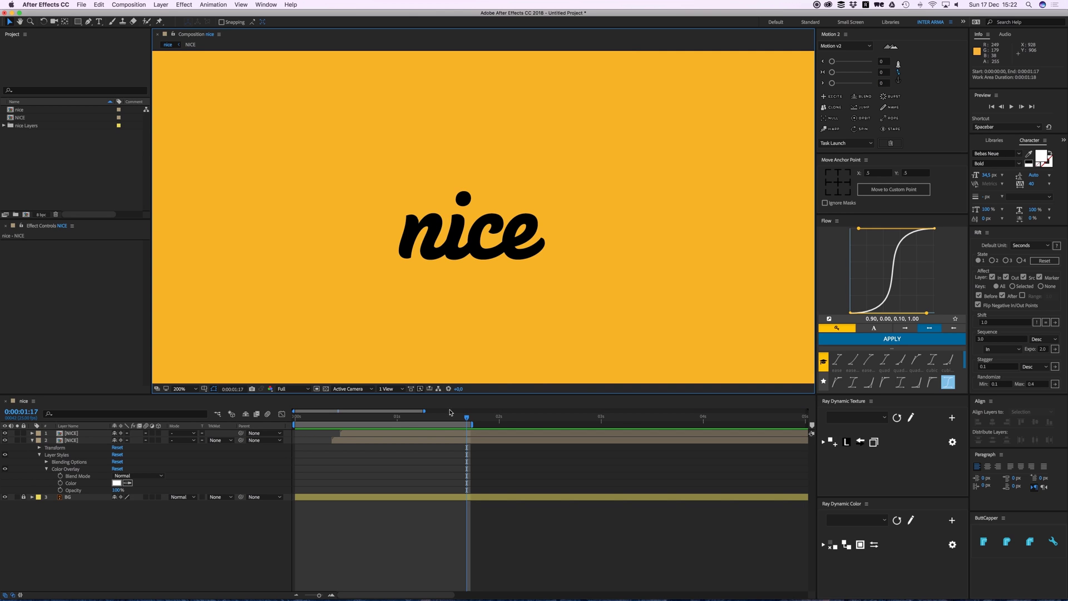
left_click_drag(379, 418, 262, 421)
key("space")
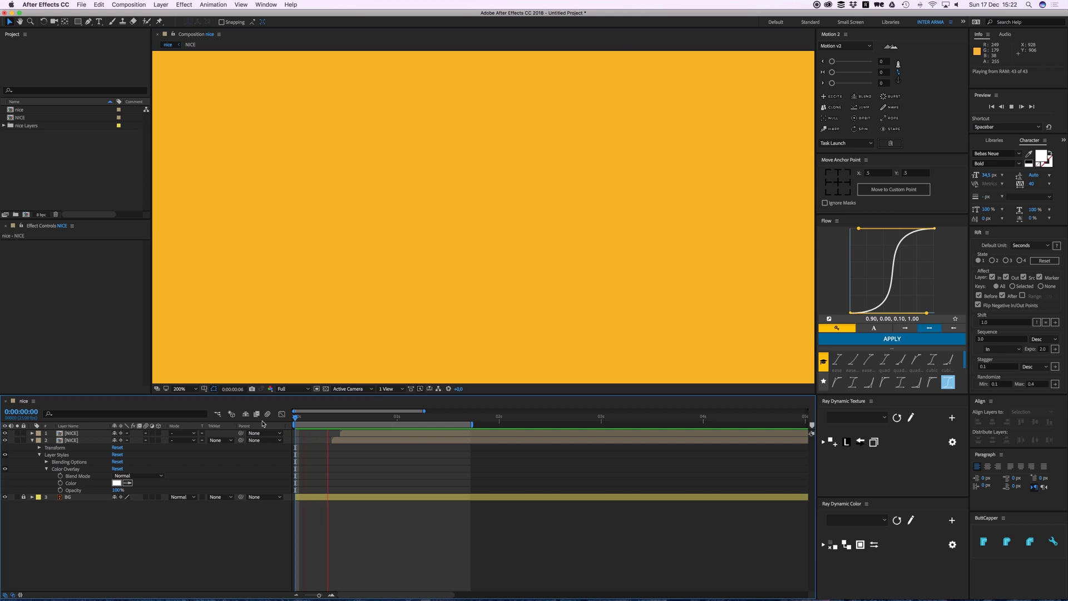